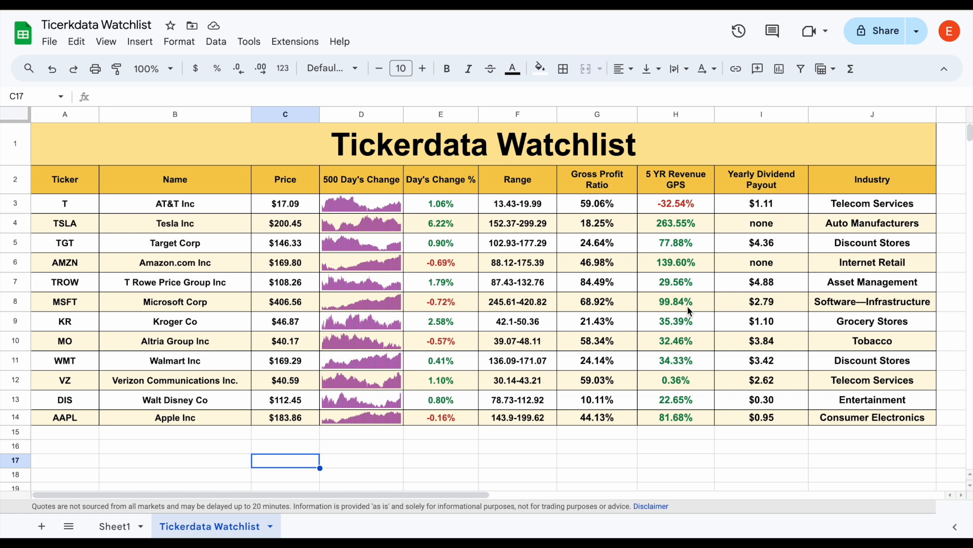
Examine the contents and formulas of the first stock's row, from the ticker in A3 across to the industry in J3
{"action": "left_click", "coordinate": [89, 207]}
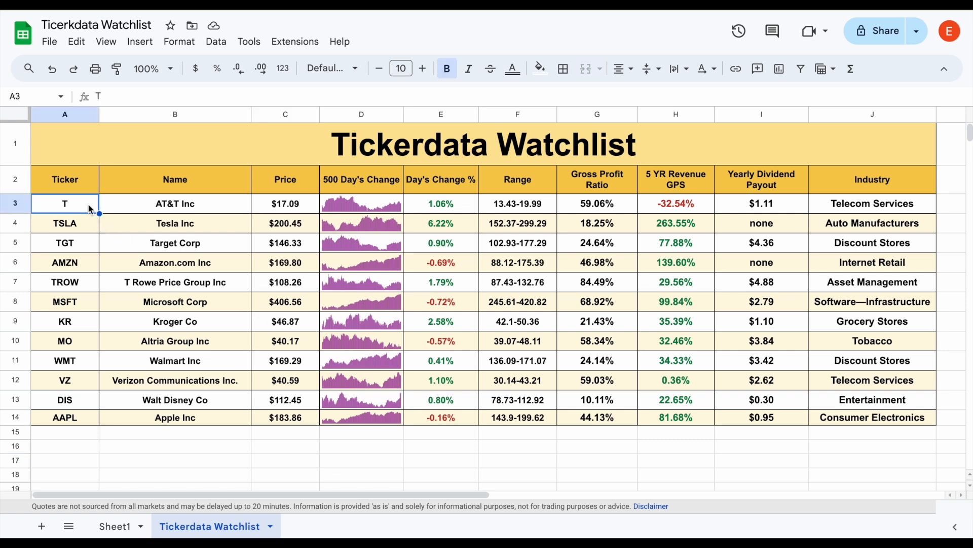
{"action": "left_click", "coordinate": [221, 209]}
{"action": "left_click", "coordinate": [307, 210]}
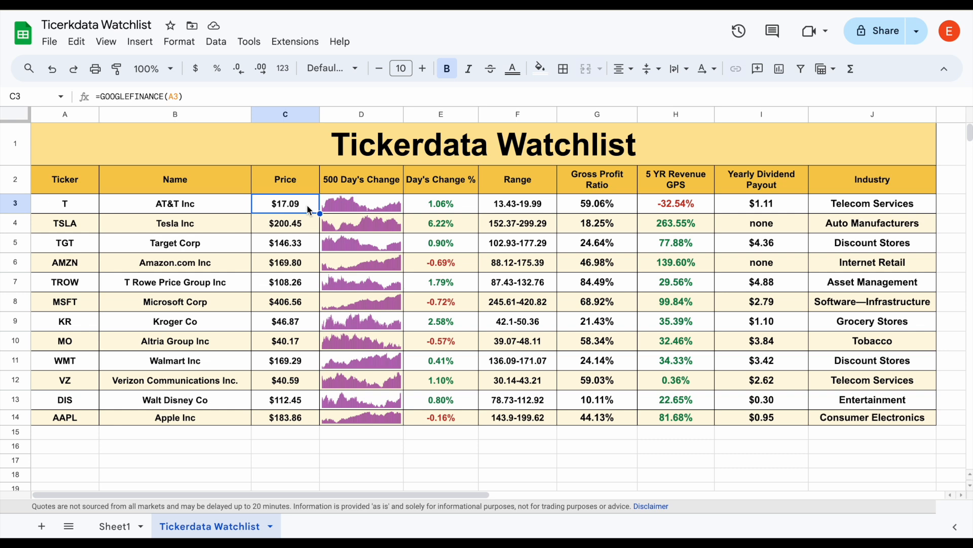
{"action": "left_click", "coordinate": [391, 212]}
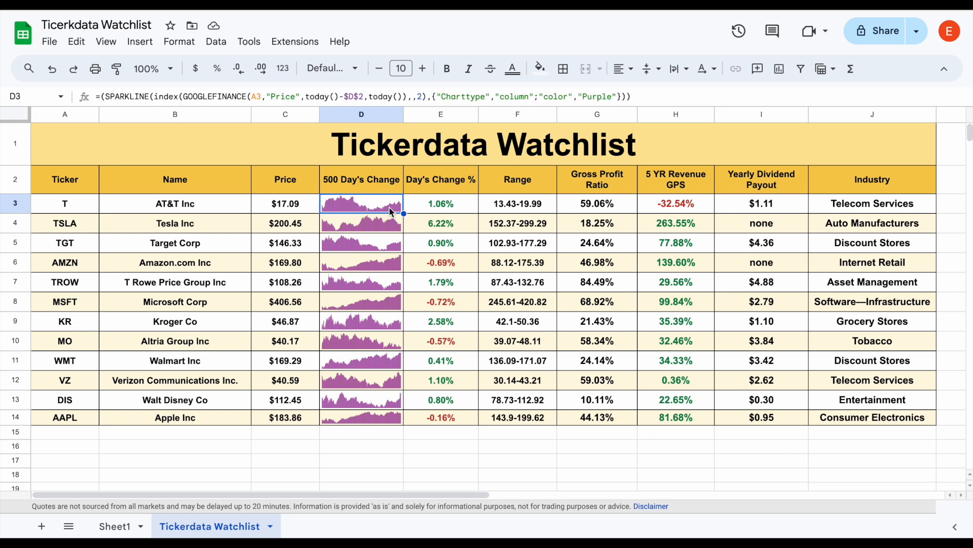
{"action": "left_click", "coordinate": [462, 211]}
{"action": "left_click", "coordinate": [548, 208]}
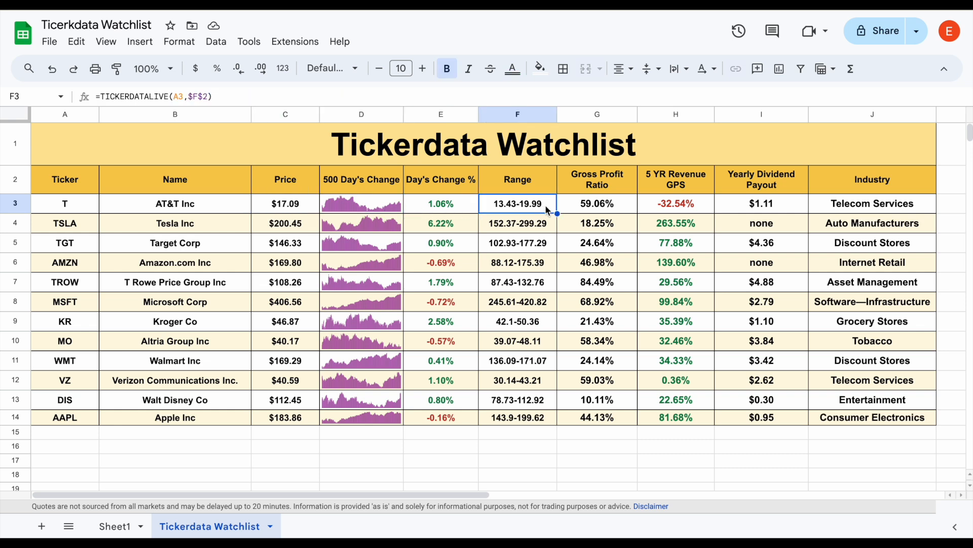
{"action": "left_click", "coordinate": [621, 208]}
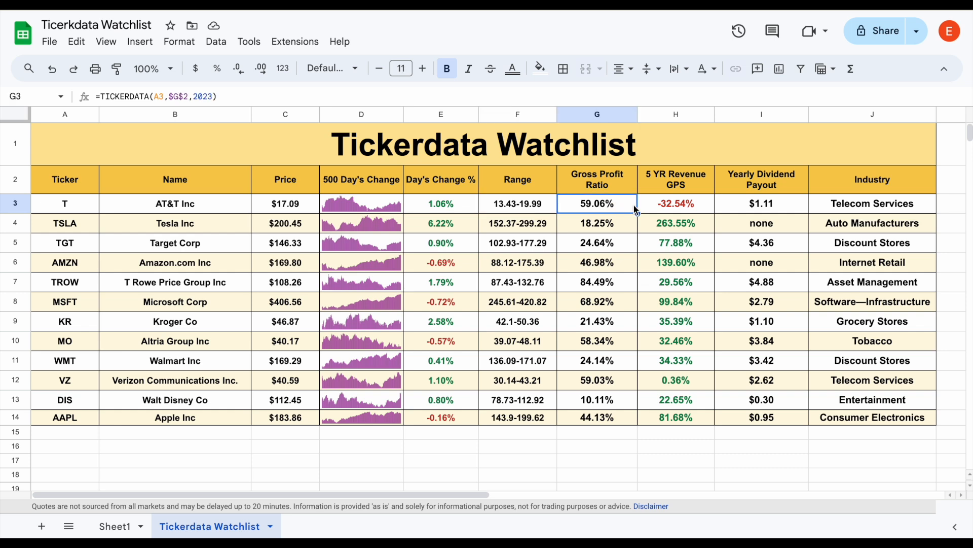
{"action": "left_click", "coordinate": [706, 212]}
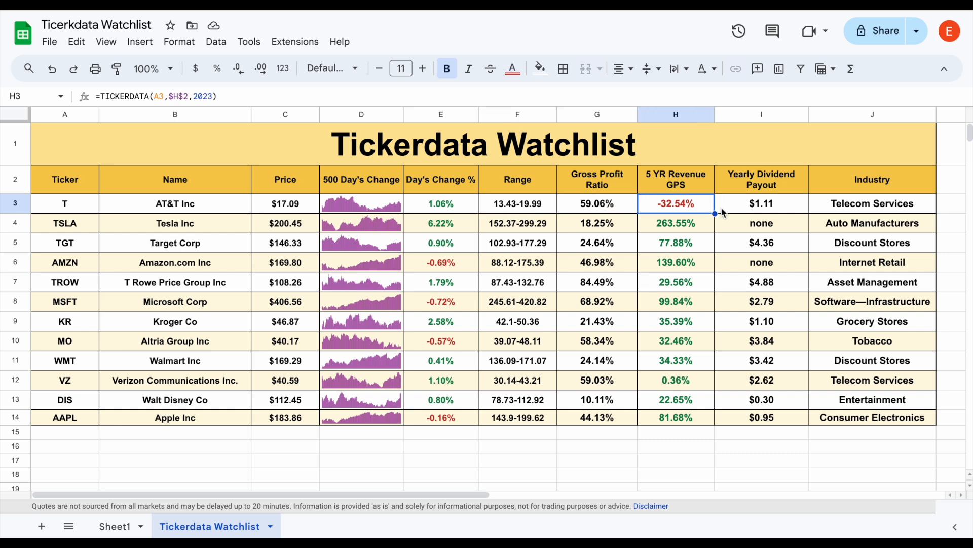
{"action": "left_click", "coordinate": [784, 208]}
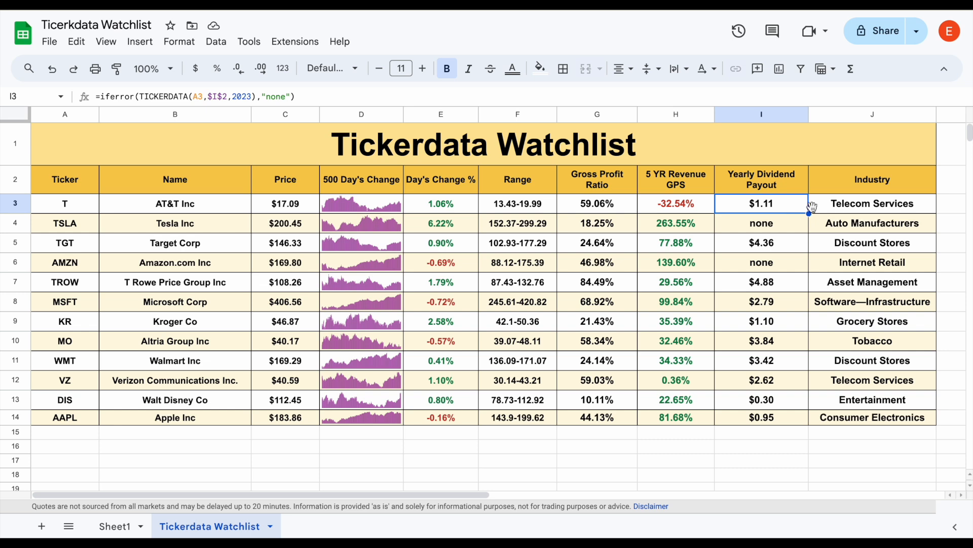
{"action": "left_click", "coordinate": [834, 211]}
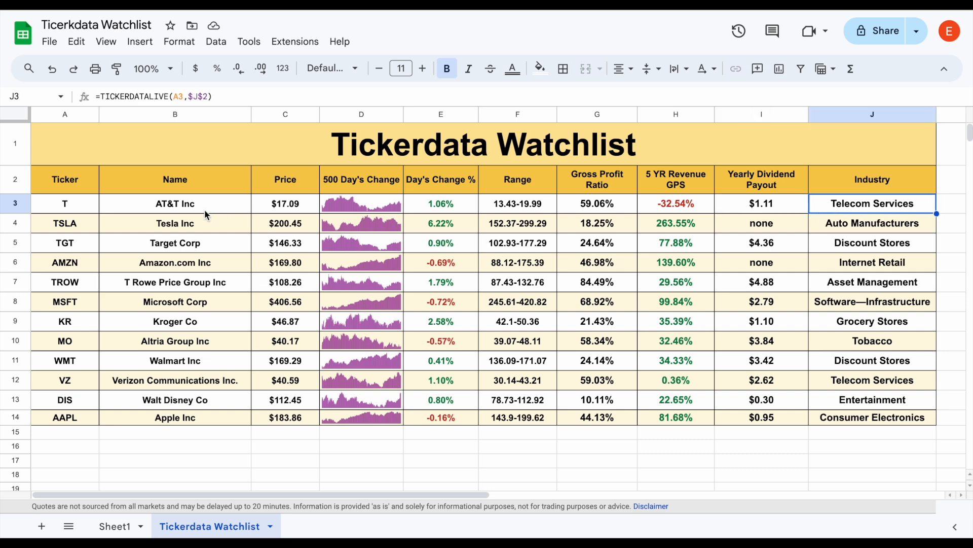
Replace the ticker in cell A3 with PEP and select the row's remaining cells B3:J3 to review them
{"action": "left_click", "coordinate": [78, 207]}
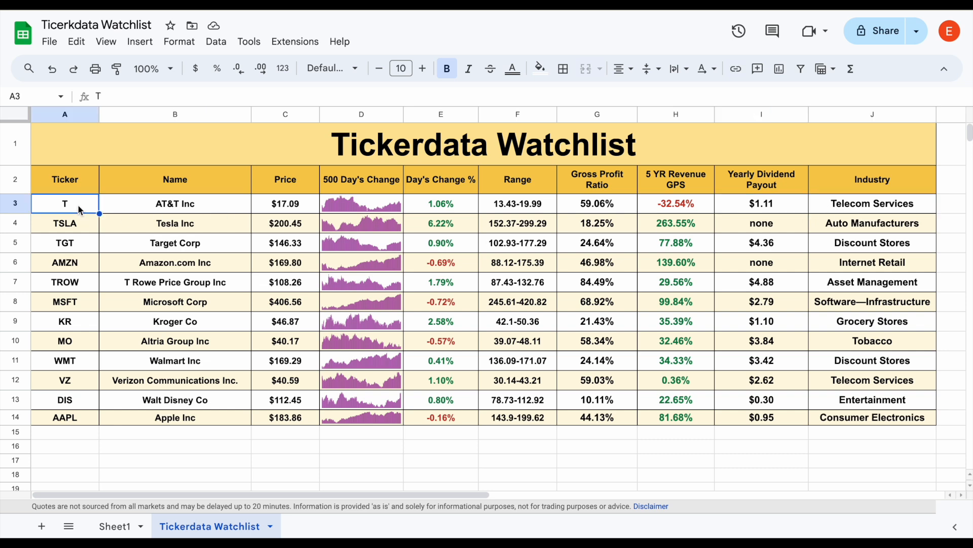
{"action": "type", "text": "PEP"}
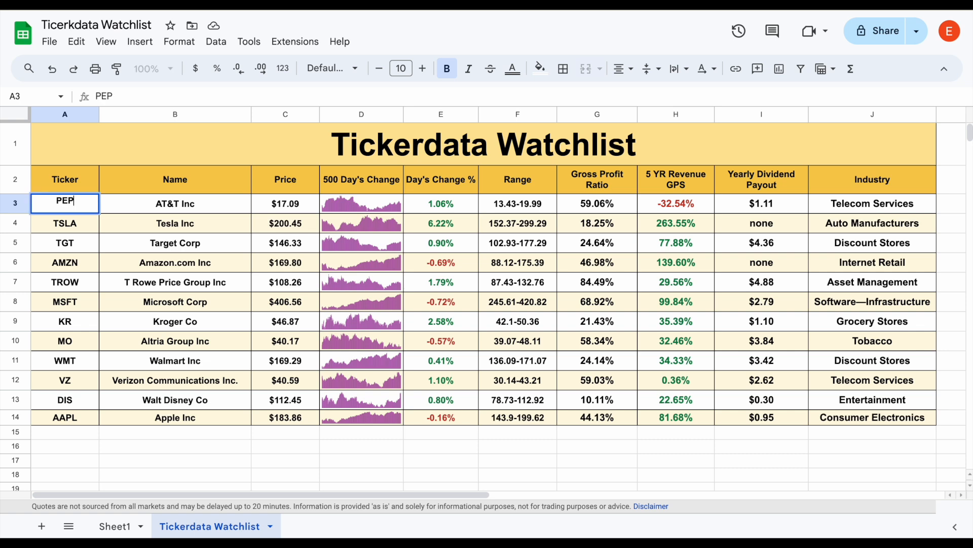
{"action": "key", "text": "Return"}
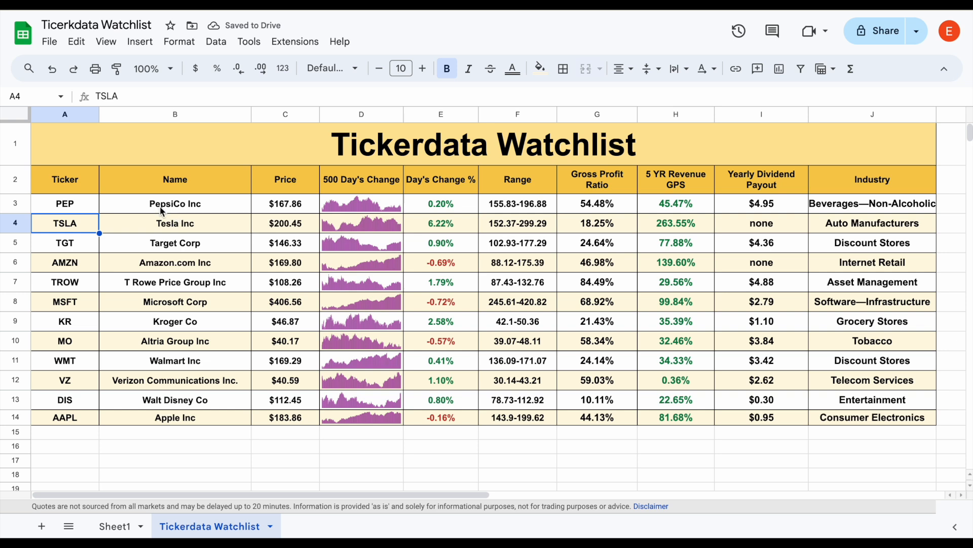
{"action": "left_click_drag", "start_coordinate": [158, 204], "coordinate": [851, 212]}
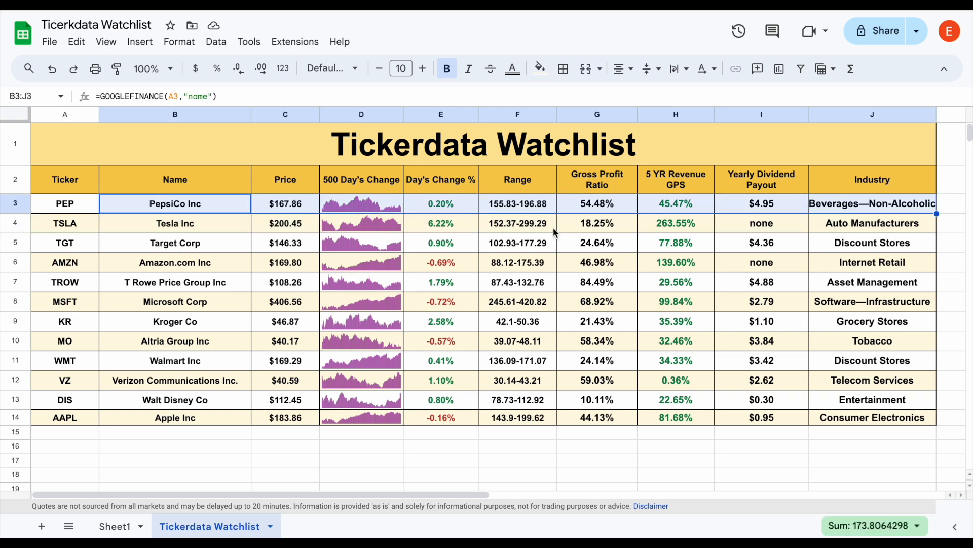
Set the day count in the sparkline column's header cell D2 to 365
{"action": "left_click", "coordinate": [366, 183]}
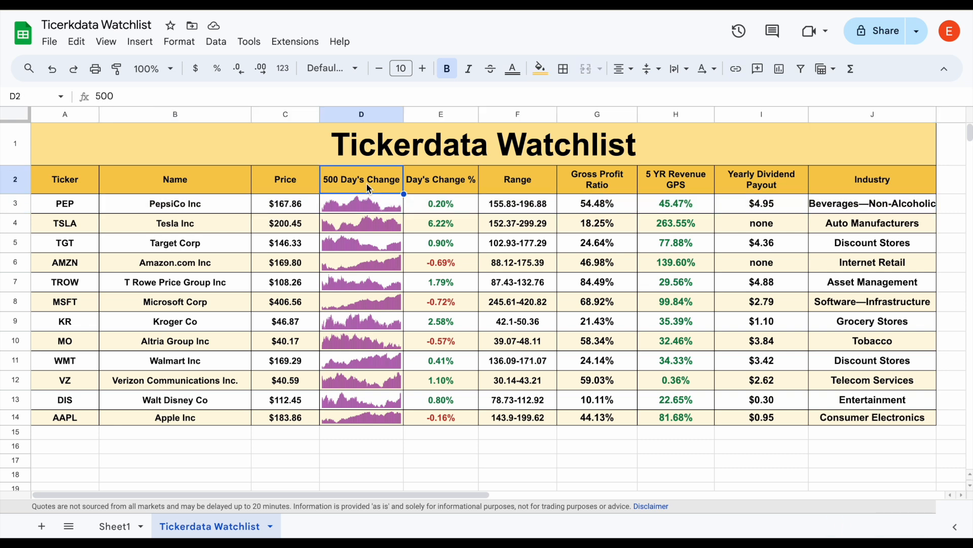
{"action": "type", "text": "365"}
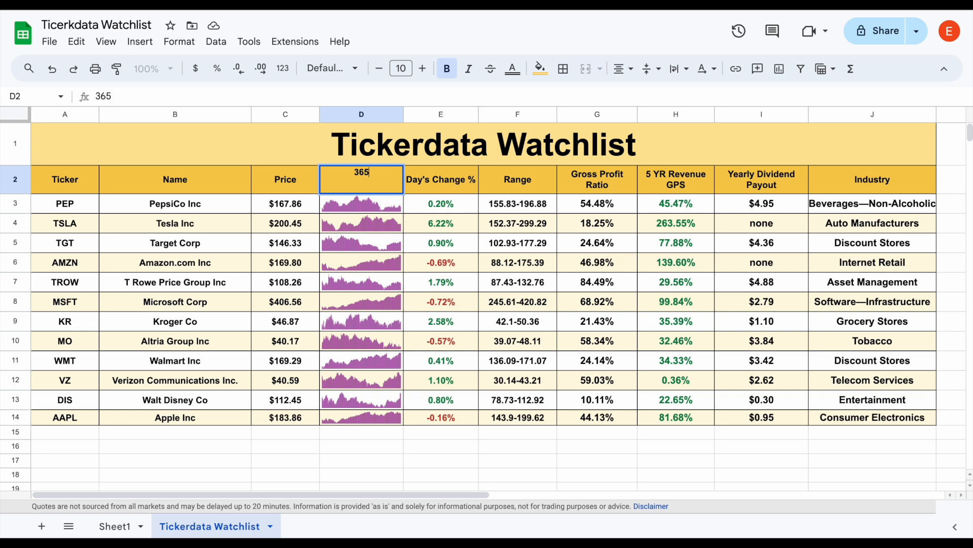
{"action": "key", "text": "Return"}
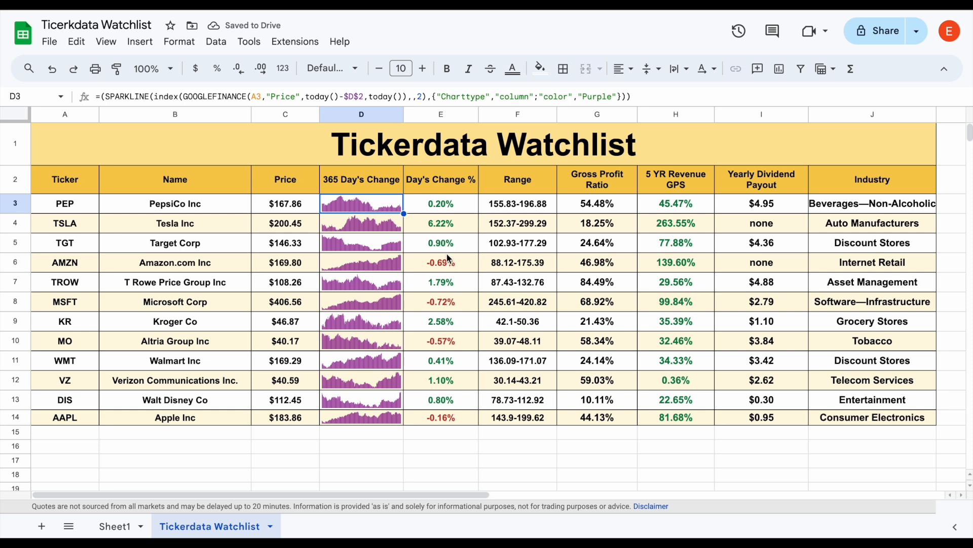
Change the header in cell J2 to Sector
{"action": "left_click", "coordinate": [870, 183]}
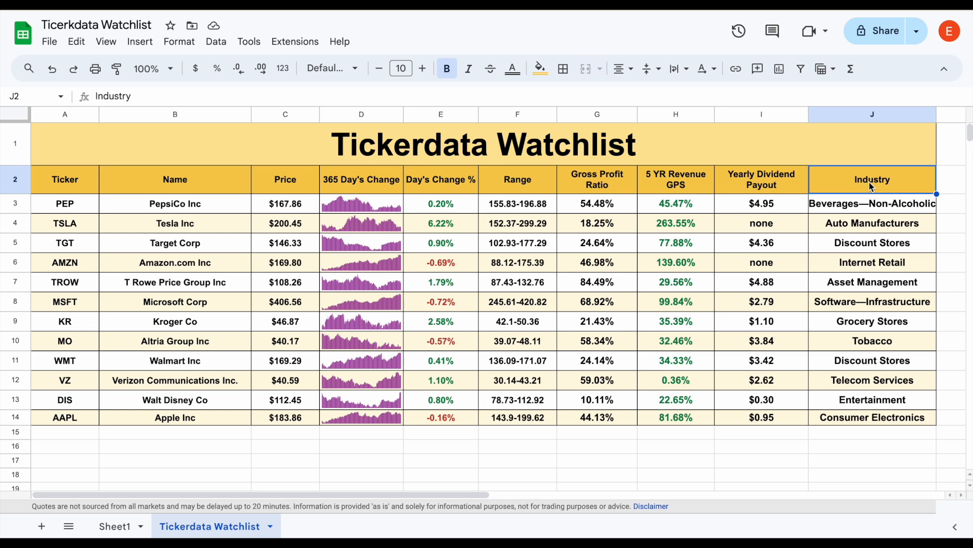
{"action": "type", "text": "Sectp"}
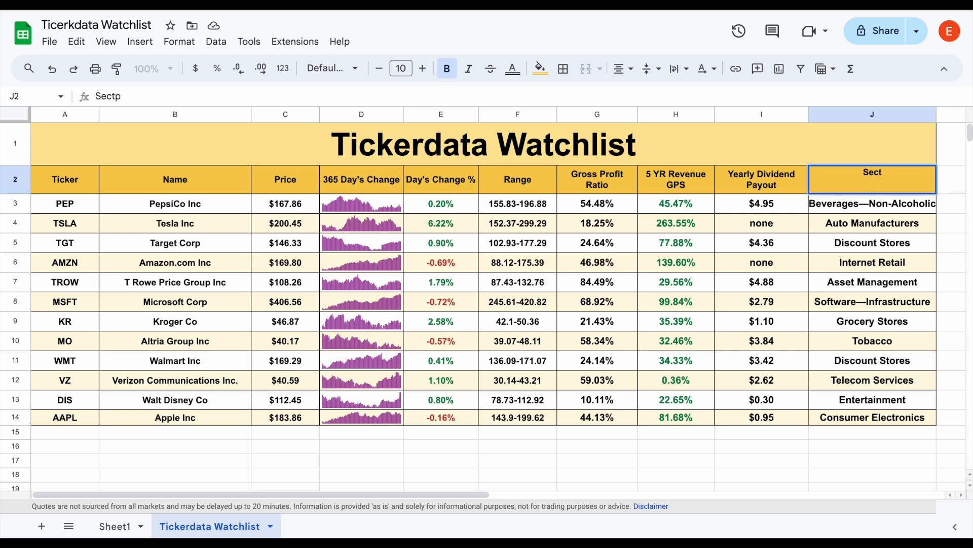
{"action": "key", "text": "BackSpace"}
{"action": "type", "text": "or"}
{"action": "key", "text": "Return"}
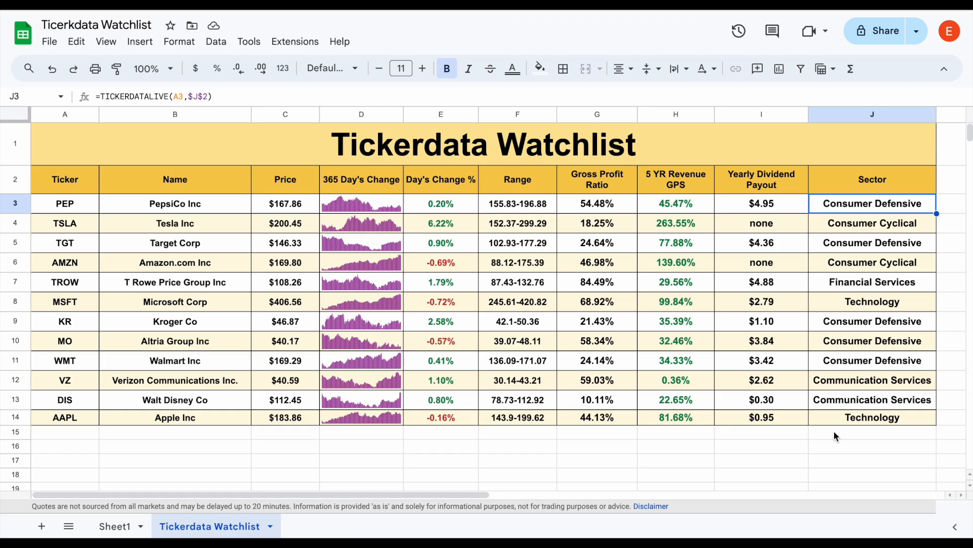
Add a new sheet and merge cells A1:J1 into a taller title row
{"action": "left_click", "coordinate": [42, 527]}
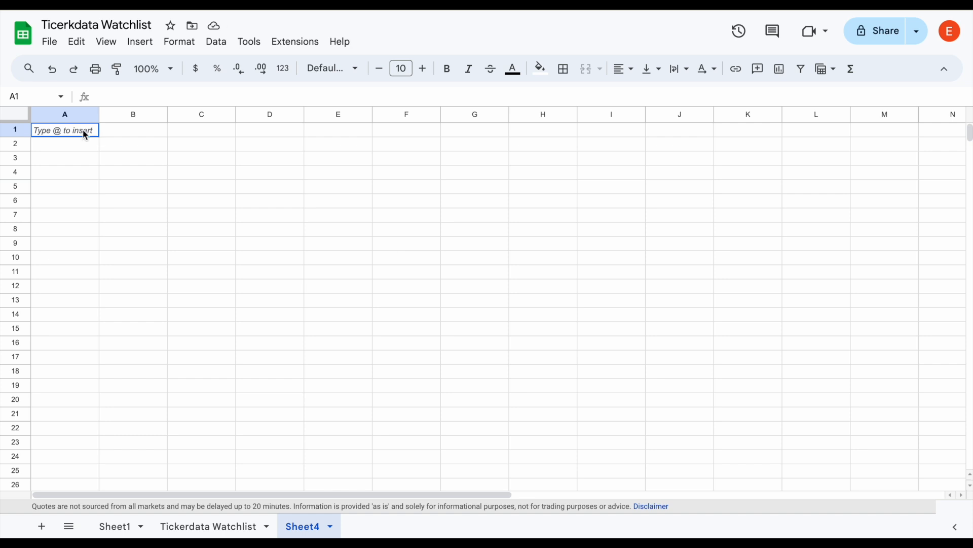
{"action": "left_click_drag", "start_coordinate": [84, 133], "coordinate": [661, 133]}
{"action": "left_click", "coordinate": [589, 69]}
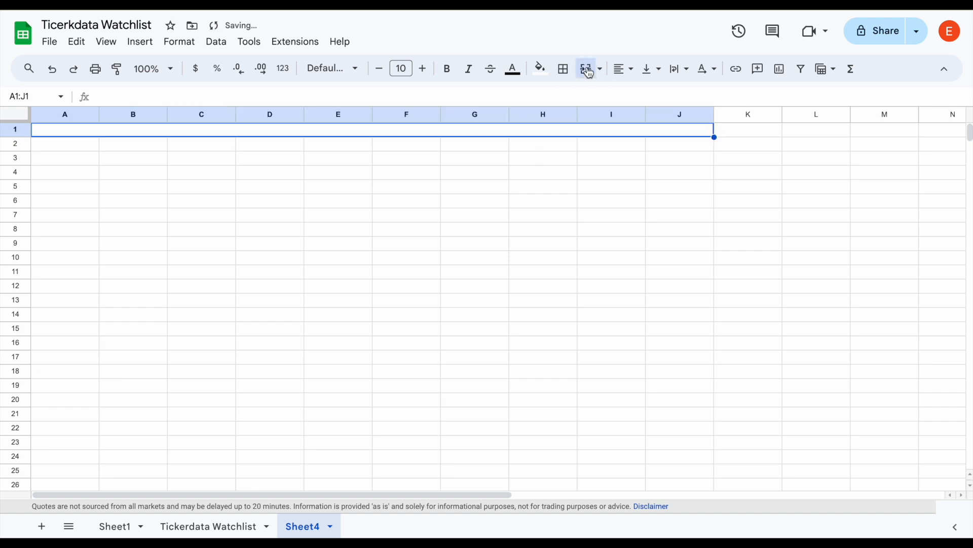
{"action": "left_click_drag", "start_coordinate": [15, 137], "coordinate": [15, 161]}
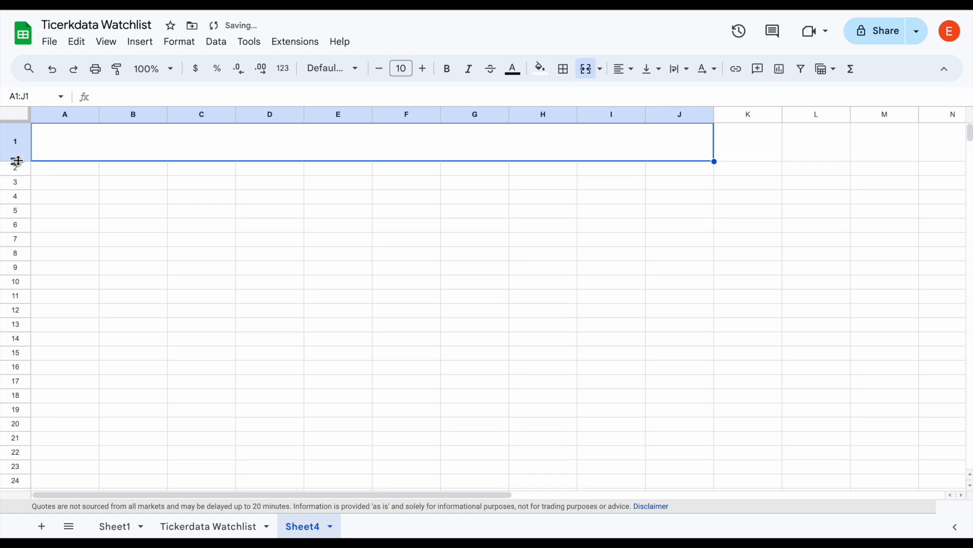
Enter the title Tickerdata Watchlist in the merged cell A1:J1
{"action": "double_click", "coordinate": [254, 144]}
{"action": "type", "text": "T"}
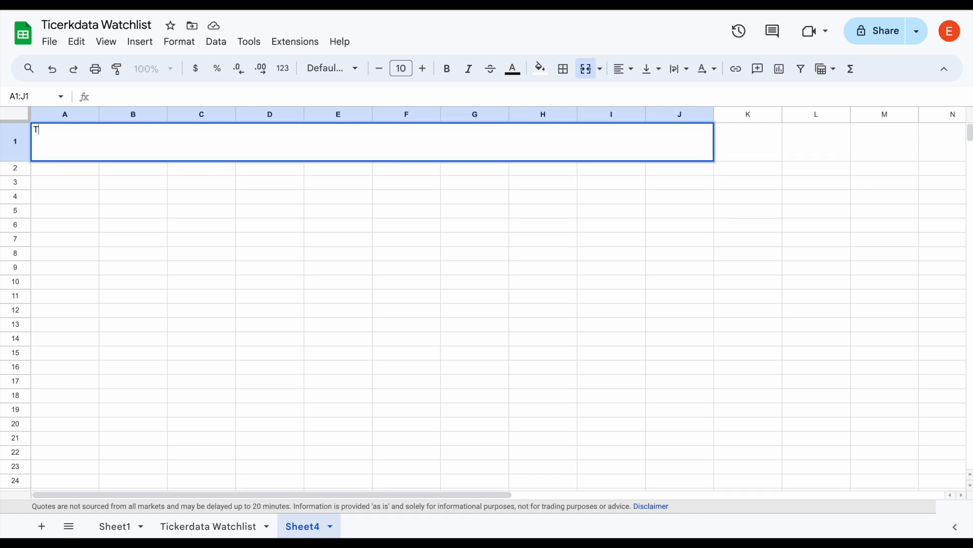
{"action": "type", "text": "ickerdata Watch"}
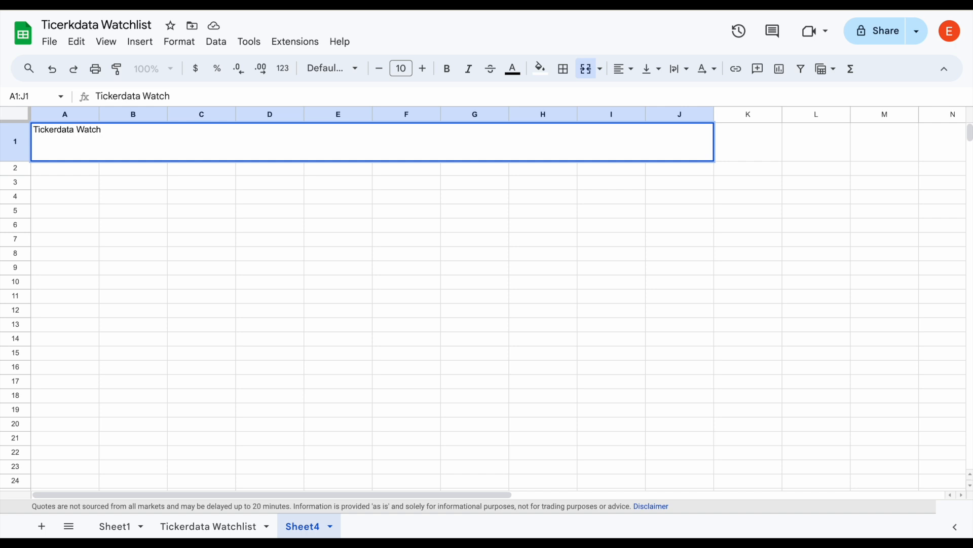
{"action": "type", "text": "list"}
{"action": "key", "text": "Return"}
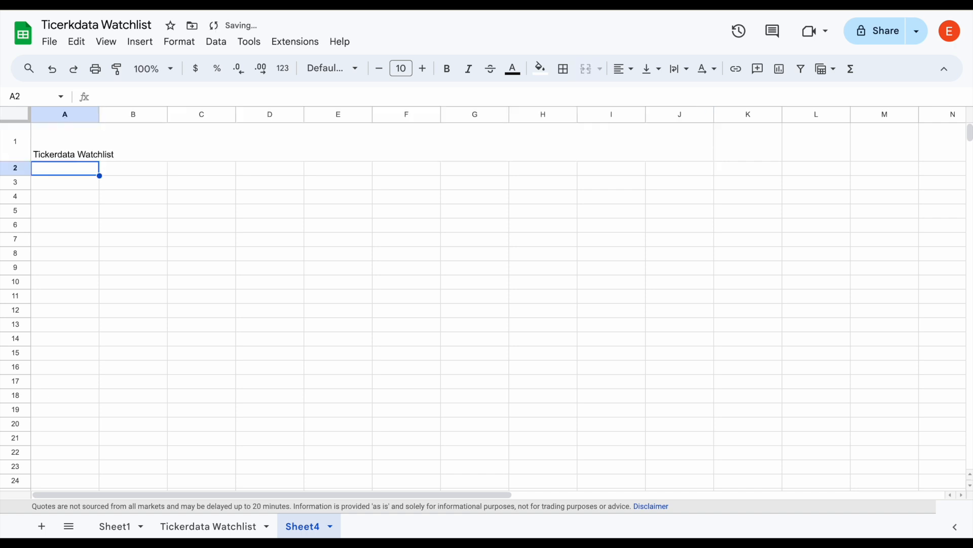
Add an outer border to the merged title cell and centre its text horizontally and vertically
{"action": "left_click", "coordinate": [370, 142]}
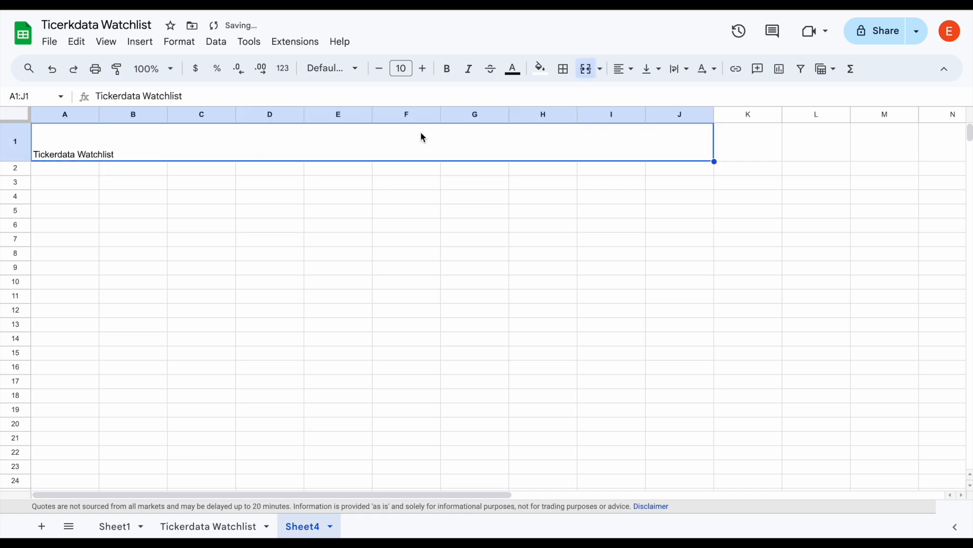
{"action": "left_click", "coordinate": [574, 74]}
{"action": "left_click", "coordinate": [663, 98]}
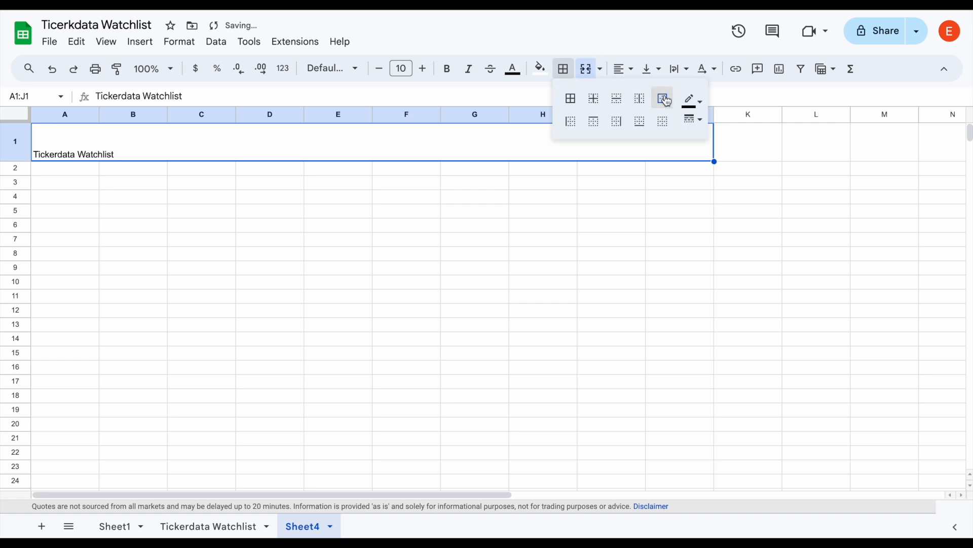
{"action": "left_click", "coordinate": [628, 80]}
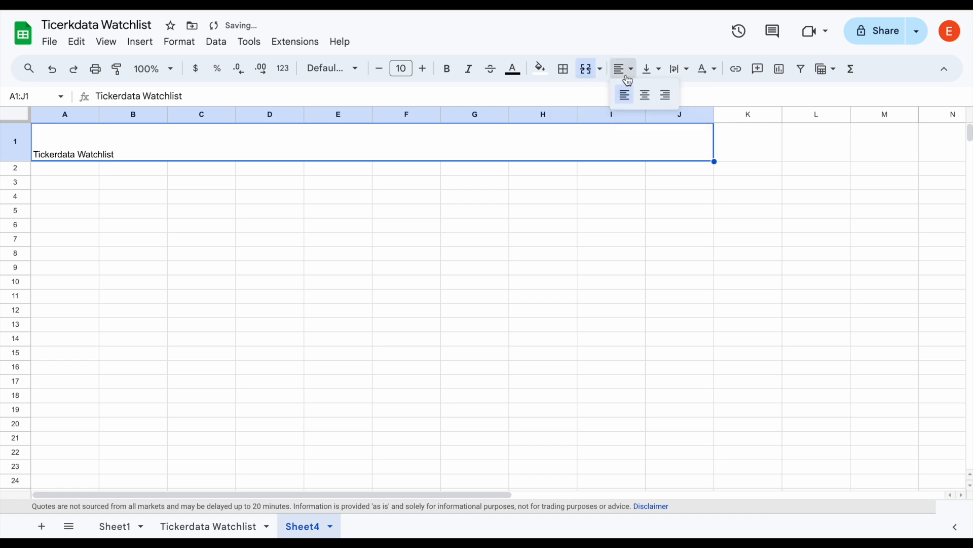
{"action": "left_click", "coordinate": [645, 95]}
{"action": "left_click", "coordinate": [656, 81]}
{"action": "left_click", "coordinate": [673, 95]}
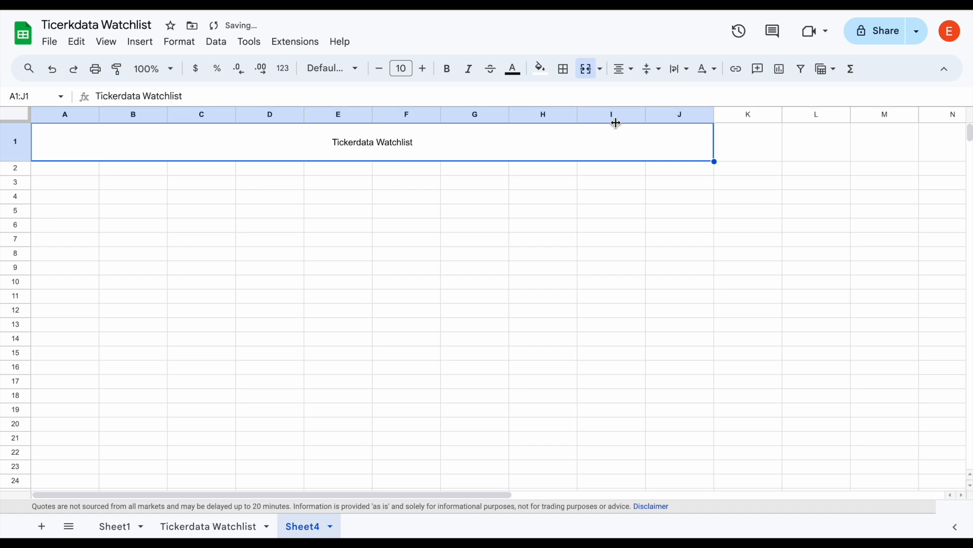
Increase the font size of the Tickerdata Watchlist title to 29
{"action": "left_click", "coordinate": [424, 73]}
{"action": "left_click", "coordinate": [424, 71]}
{"action": "left_click", "coordinate": [424, 71]}
{"action": "left_click", "coordinate": [424, 71]}
{"action": "left_click", "coordinate": [424, 71]}
{"action": "left_click", "coordinate": [424, 71]}
{"action": "left_click", "coordinate": [423, 71]}
{"action": "left_click", "coordinate": [424, 71]}
{"action": "left_click", "coordinate": [424, 71]}
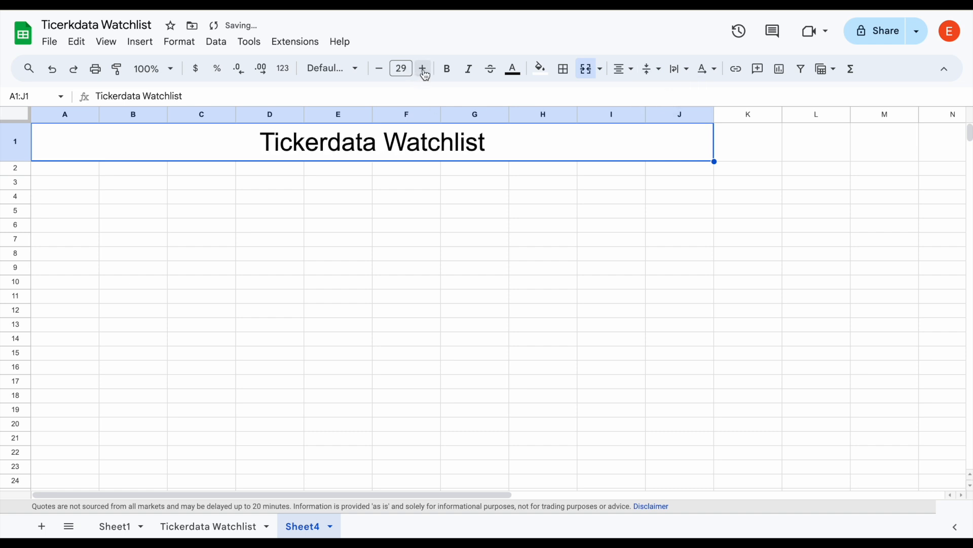
{"action": "left_click", "coordinate": [401, 197]}
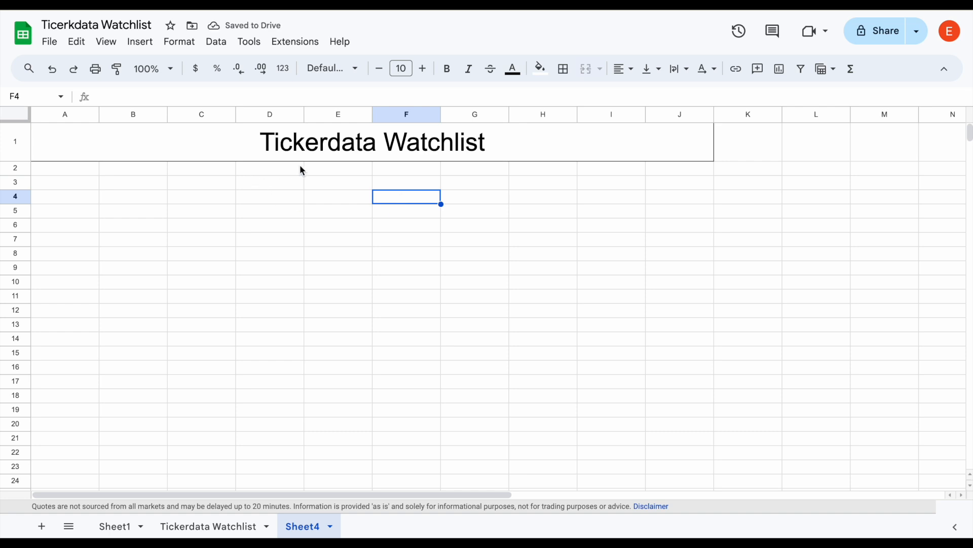
Enter the column header Ticker in cell A2, replacing the autocompleted title text
{"action": "double_click", "coordinate": [65, 168]}
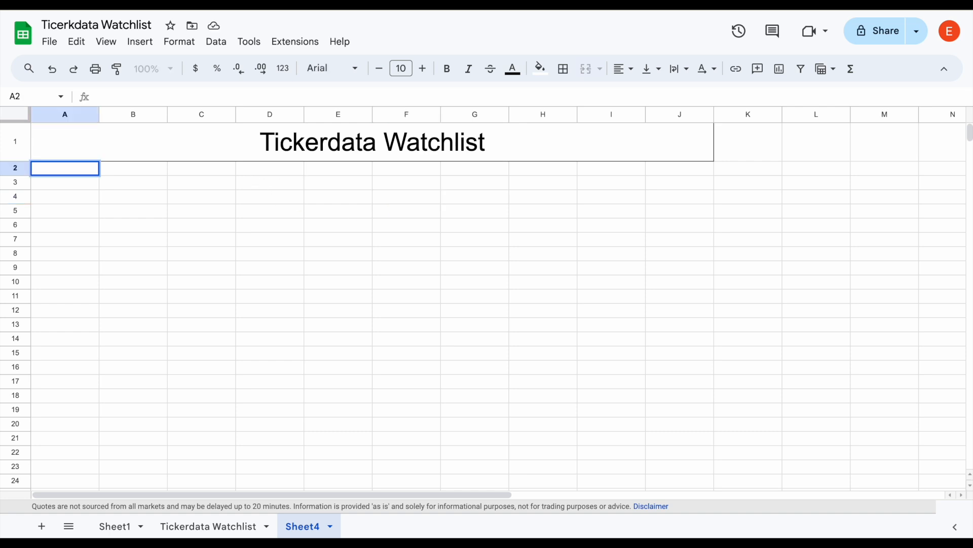
{"action": "type", "text": "Tickerdata Watchlist"}
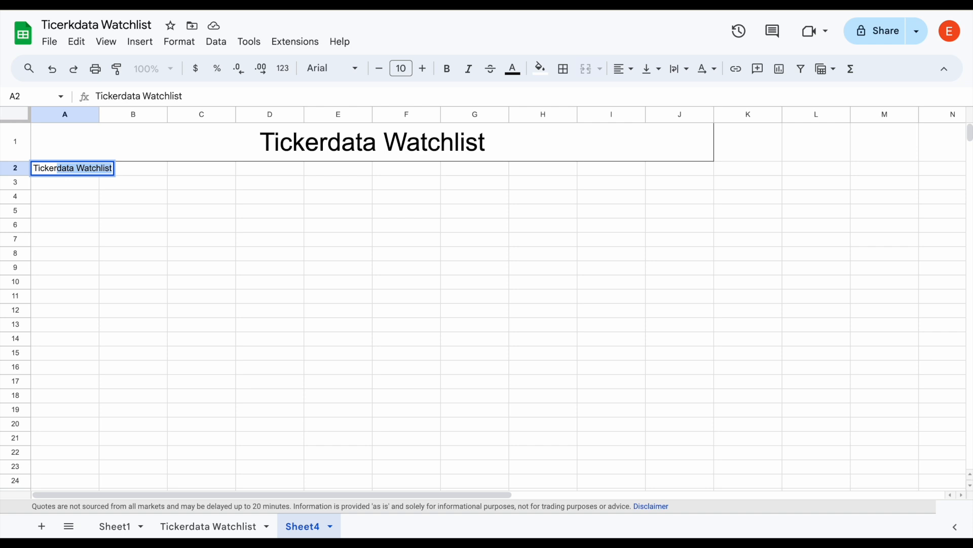
{"action": "key", "text": "Tab"}
{"action": "key", "text": "Left"}
{"action": "key", "text": "BackSpace"}
{"action": "type", "text": "Ticker"}
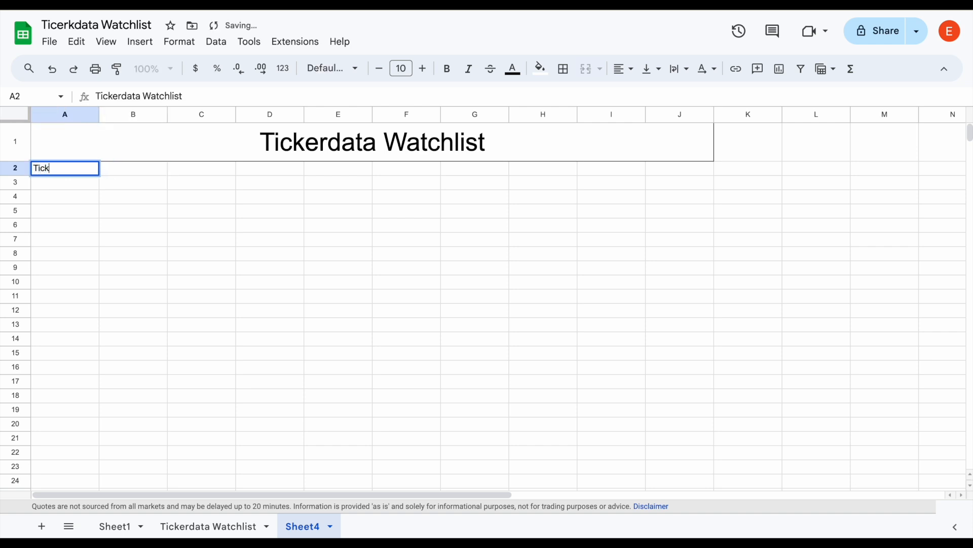
{"action": "key", "text": "Delete"}
{"action": "key", "text": "Return"}
Add the column headers Name in B2 and Price in C2
{"action": "key", "text": "Right"}
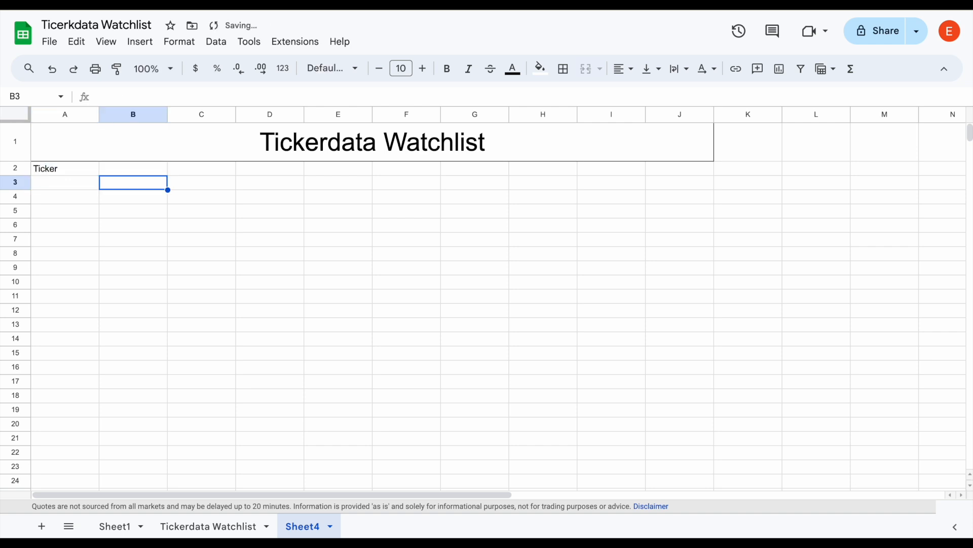
{"action": "key", "text": "Up"}
{"action": "type", "text": "Name"}
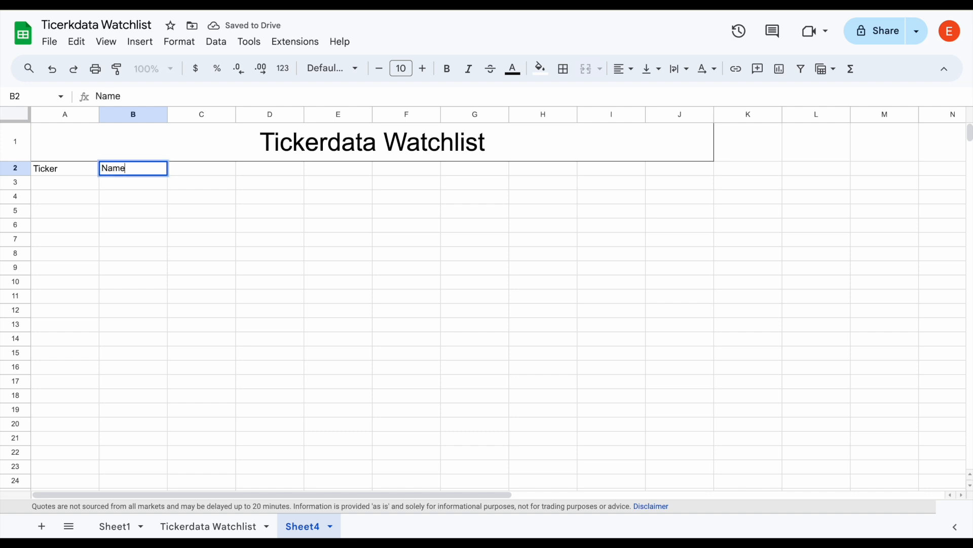
{"action": "key", "text": "Tab"}
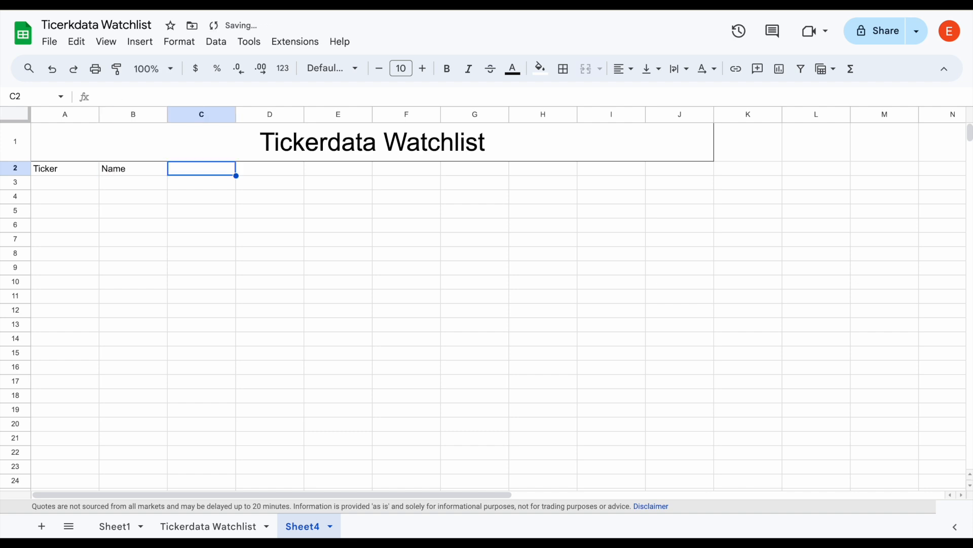
{"action": "type", "text": "Price"}
{"action": "key", "text": "Tab"}
Enter the headers 500 Day Change, Day's Change % and Range in cells D2 to F2
{"action": "type", "text": "500 Da"}
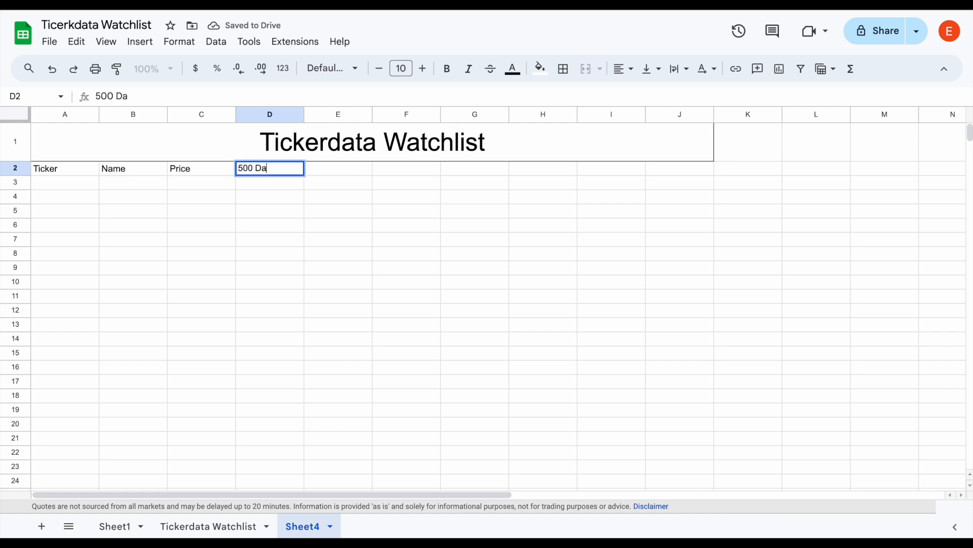
{"action": "type", "text": "y Change"}
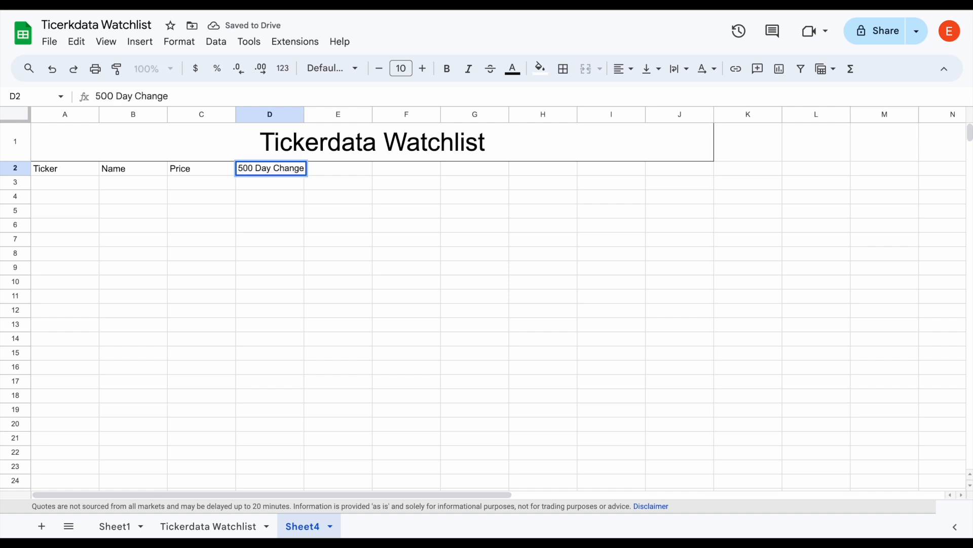
{"action": "key", "text": "Tab"}
{"action": "type", "text": "Day"}
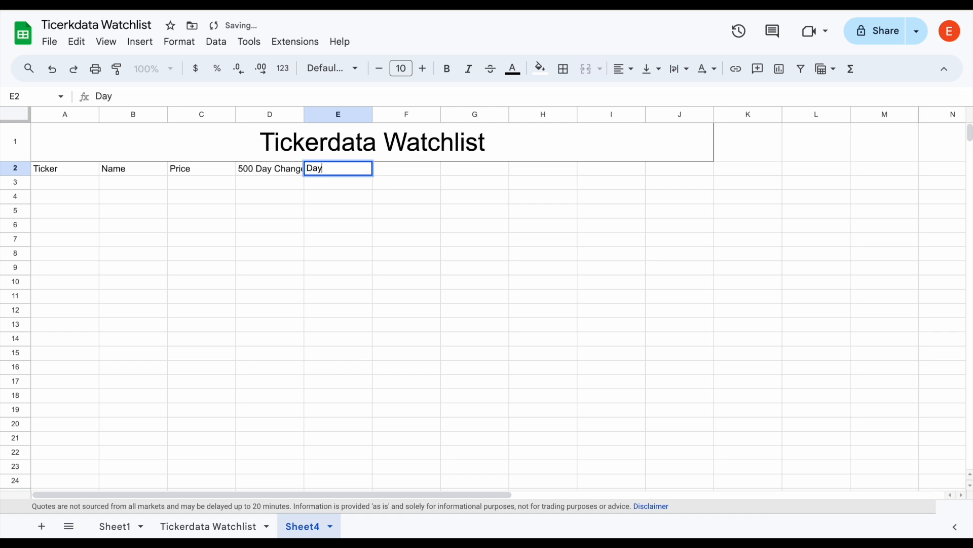
{"action": "type", "text": "'s Change %"}
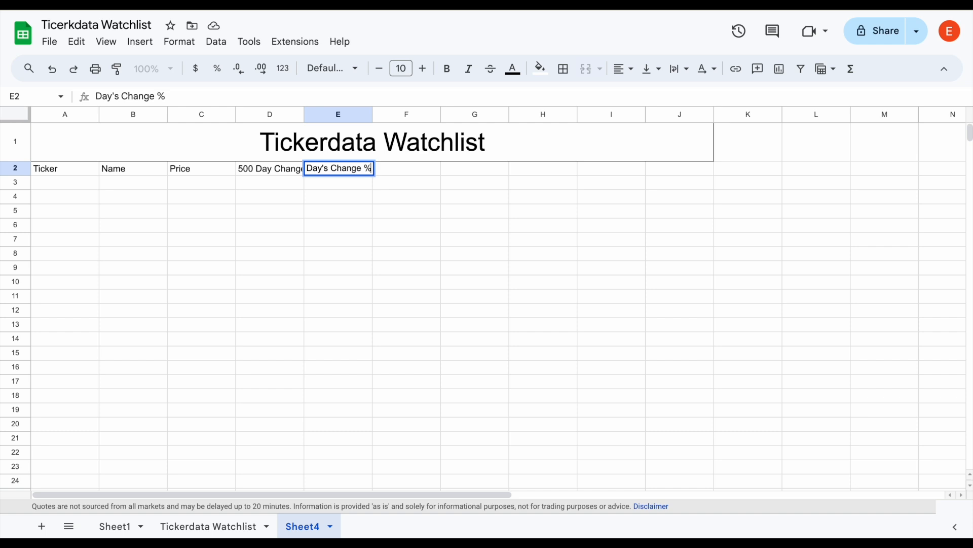
{"action": "key", "text": "Tab"}
{"action": "type", "text": "Range"}
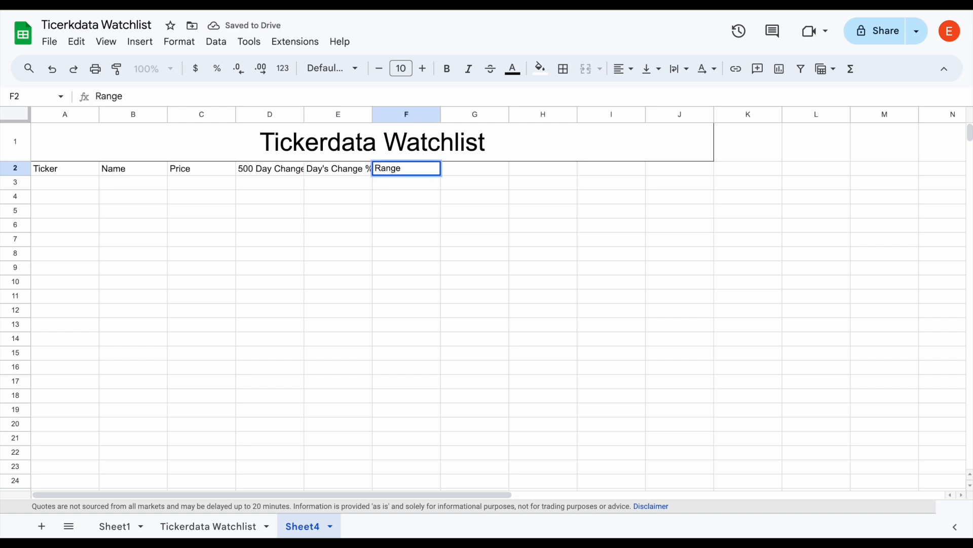
{"action": "key", "text": "Tab"}
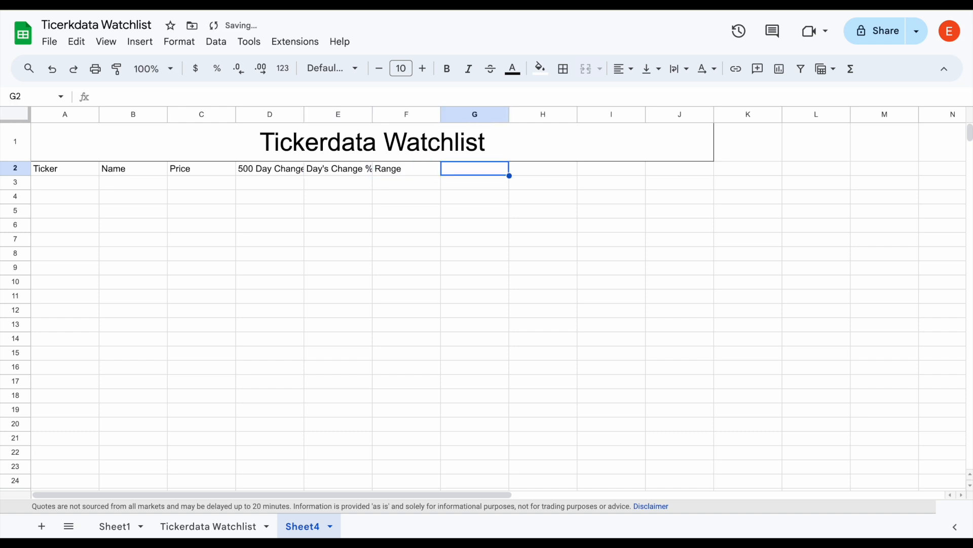
Enter the header Gross Profit Ratio in G2 and 5 YR Revenue GPS in H2
{"action": "type", "text": "Gross "}
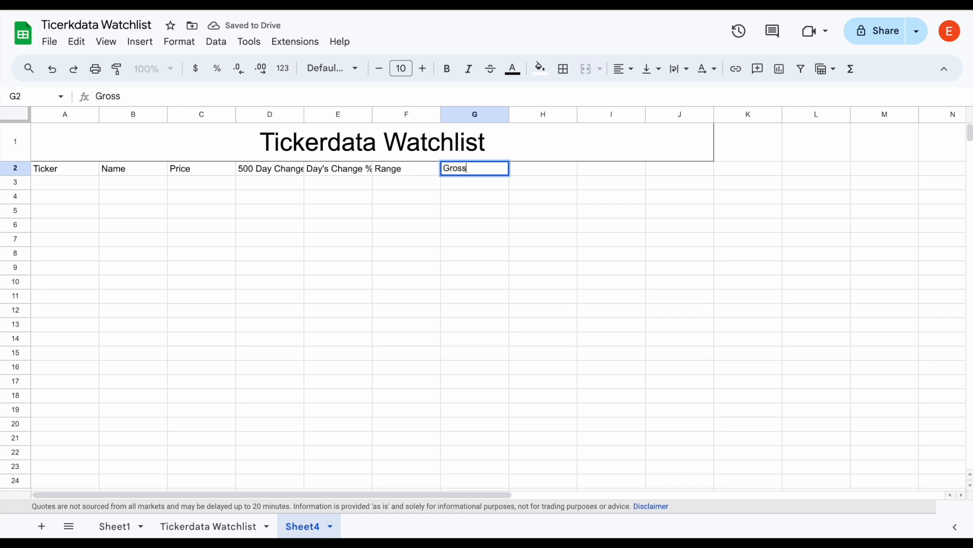
{"action": "type", "text": "Pro"}
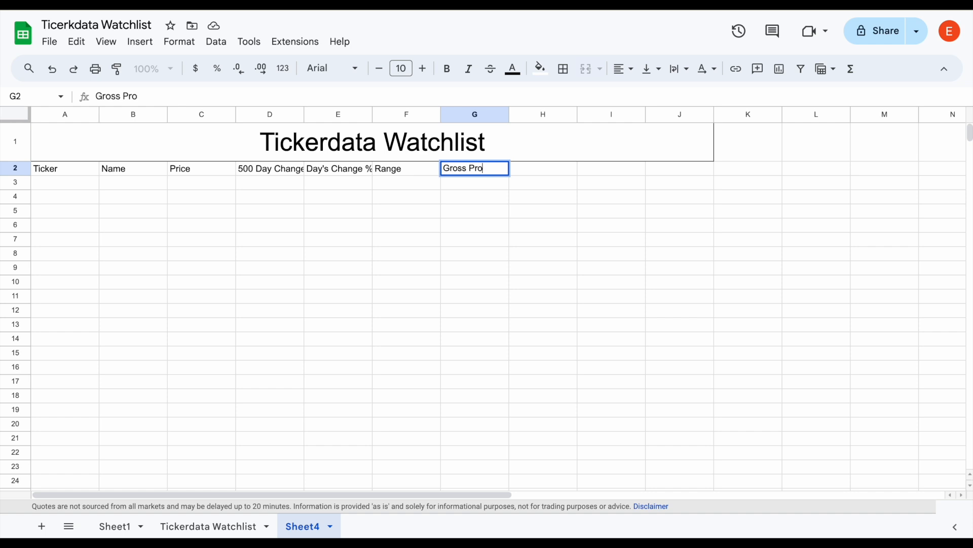
{"action": "type", "text": "fit Ratio"}
{"action": "key", "text": "Tab"}
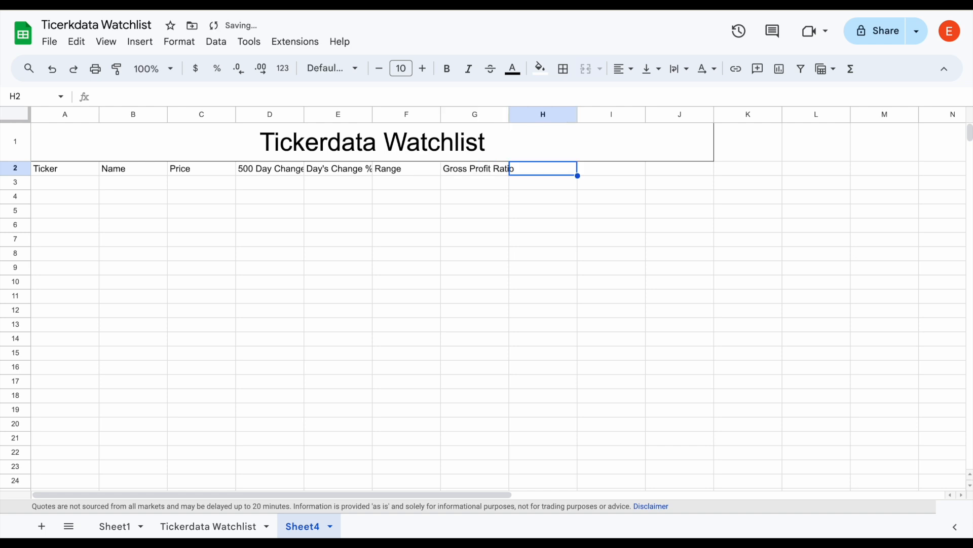
{"action": "type", "text": "5 YR R"}
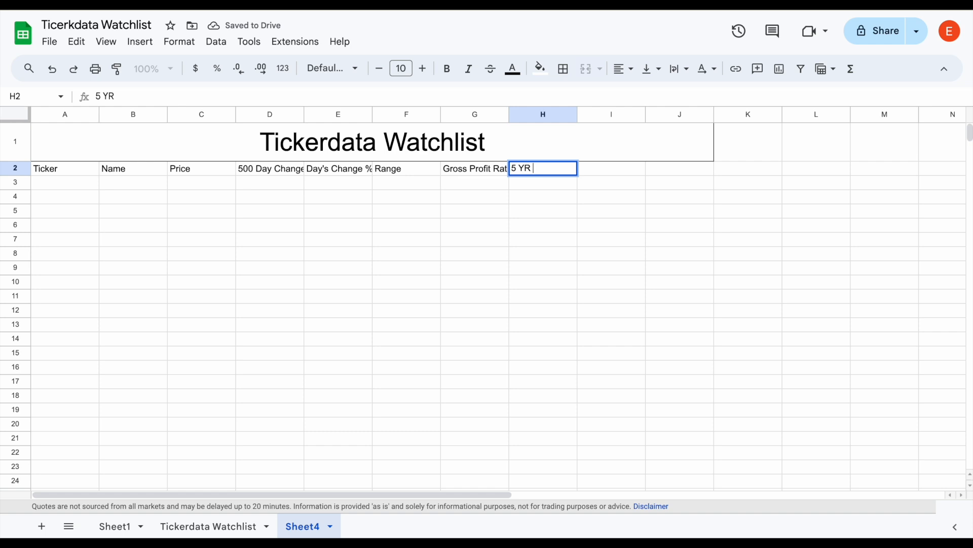
{"action": "type", "text": "evenue GPS"}
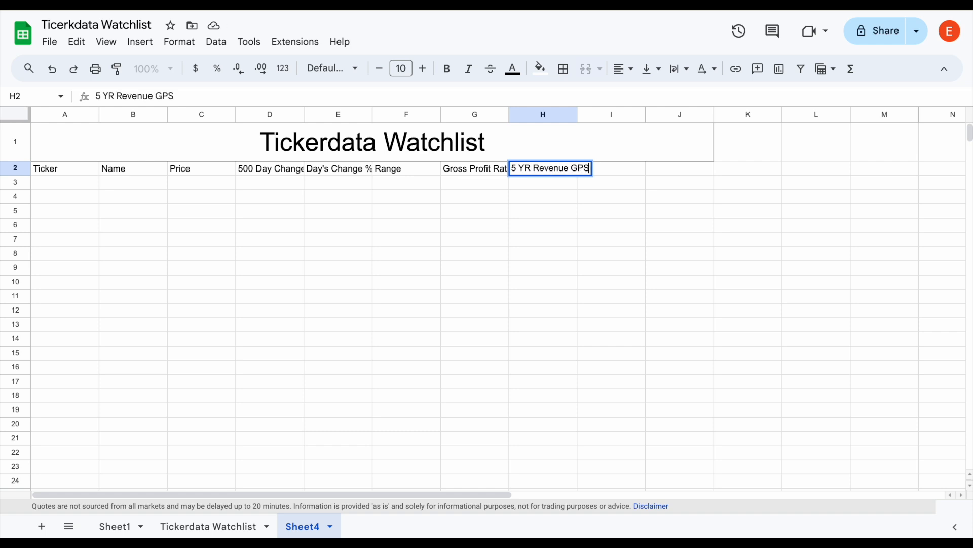
{"action": "key", "text": "Return"}
Complete the header row with Yearly Dividend Payout in I2 and Industry in J2
{"action": "key", "text": "Up"}
{"action": "key", "text": "Right"}
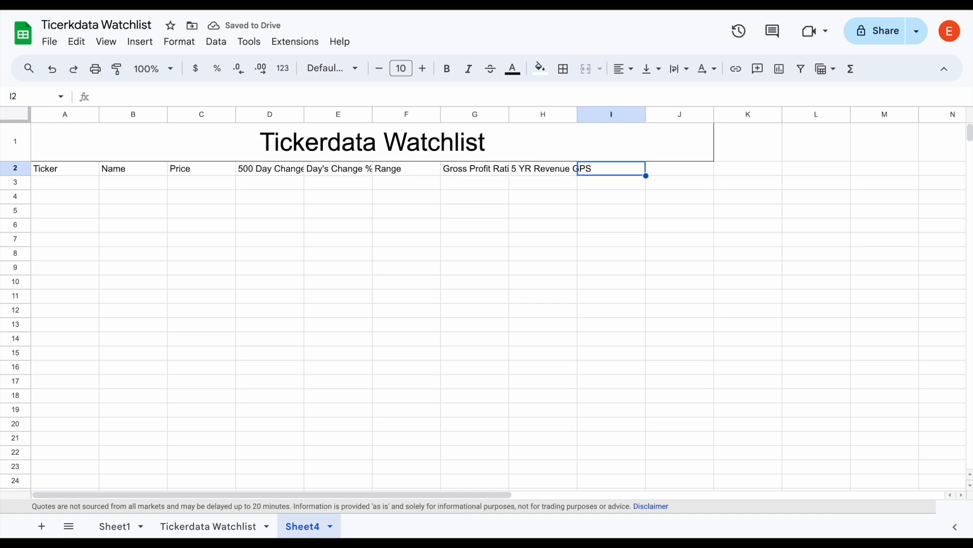
{"action": "type", "text": "Y"}
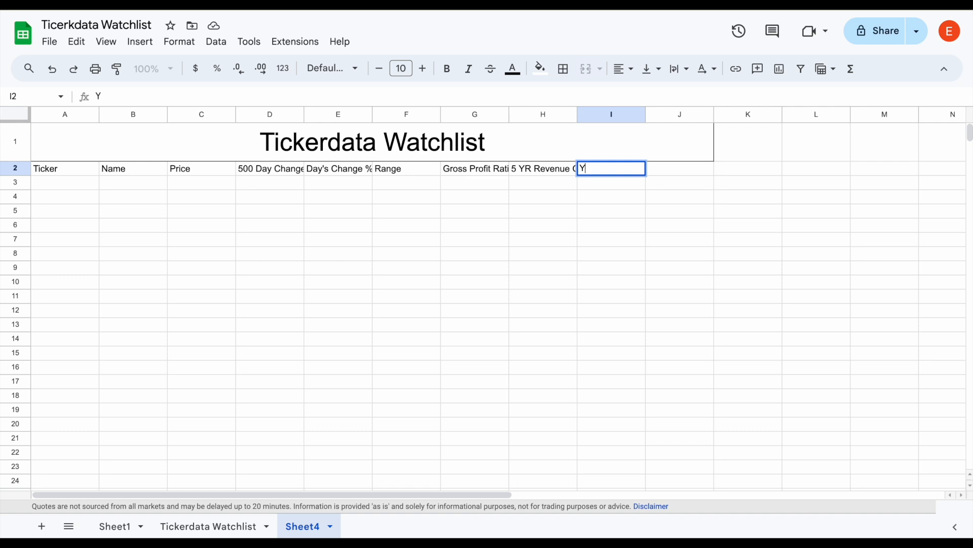
{"action": "type", "text": "early Dividend Pa"}
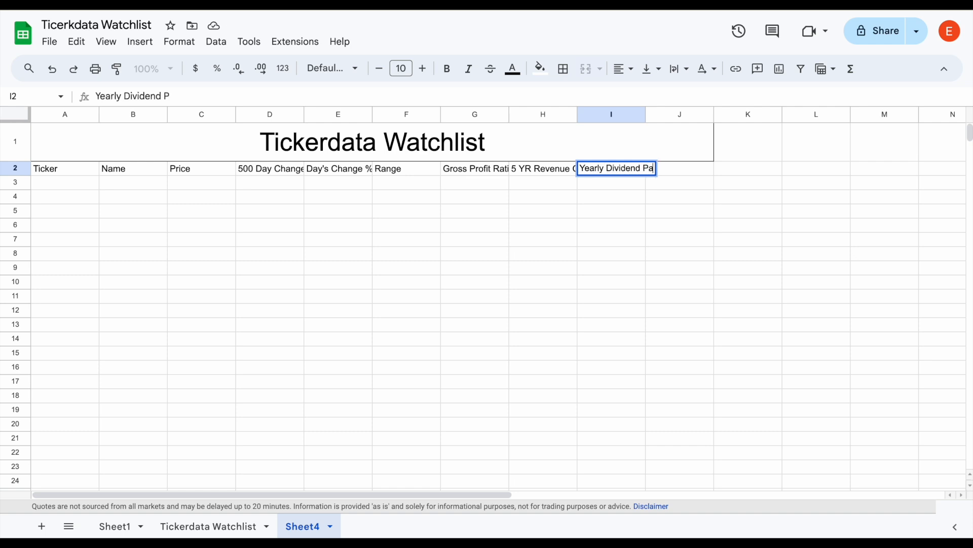
{"action": "type", "text": "yout"}
{"action": "key", "text": "Tab"}
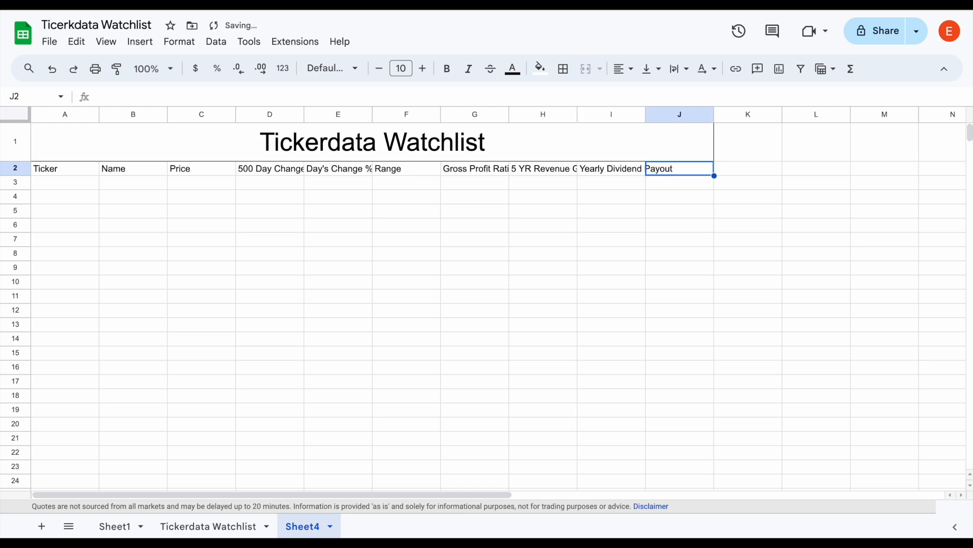
{"action": "type", "text": "Industry"}
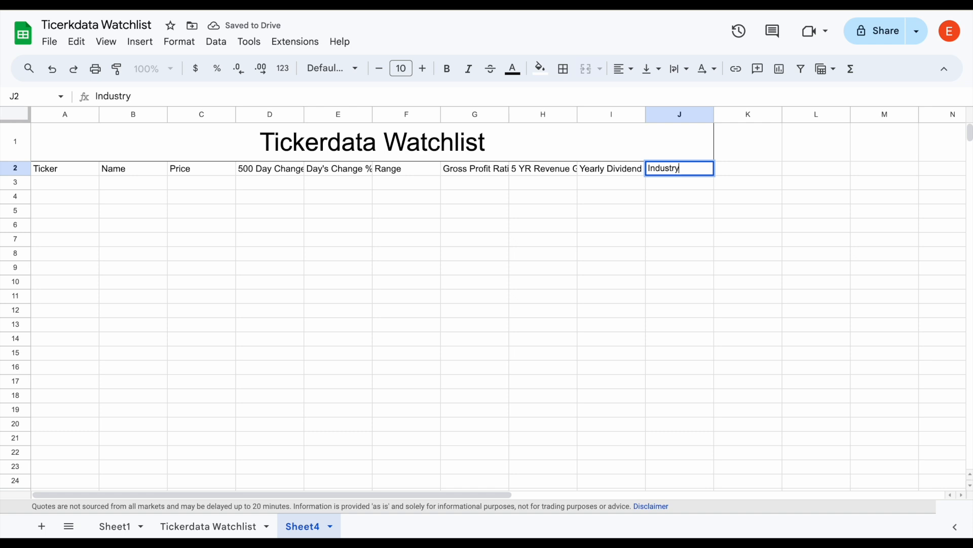
{"action": "key", "text": "Return"}
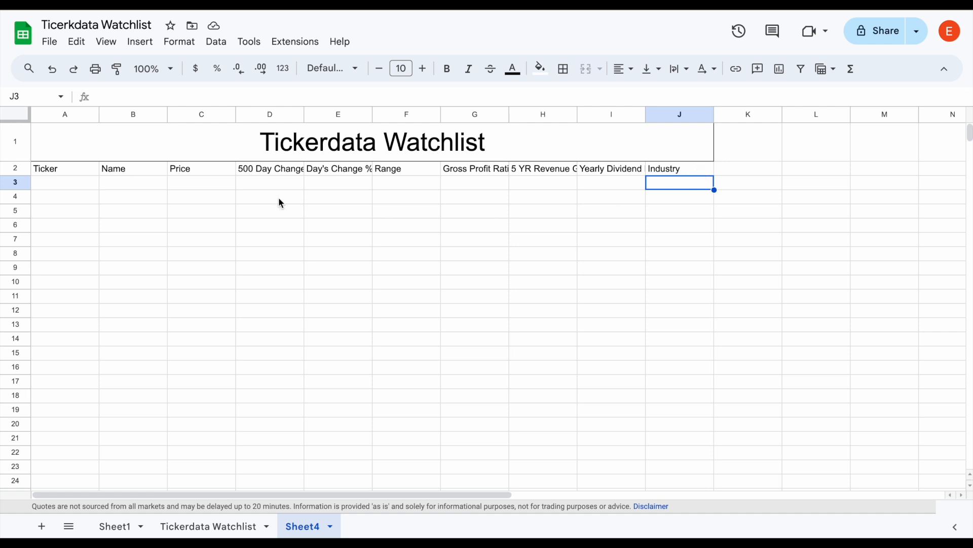
Centre the contents of all cells in the sheet horizontally and vertically
{"action": "left_click", "coordinate": [21, 117]}
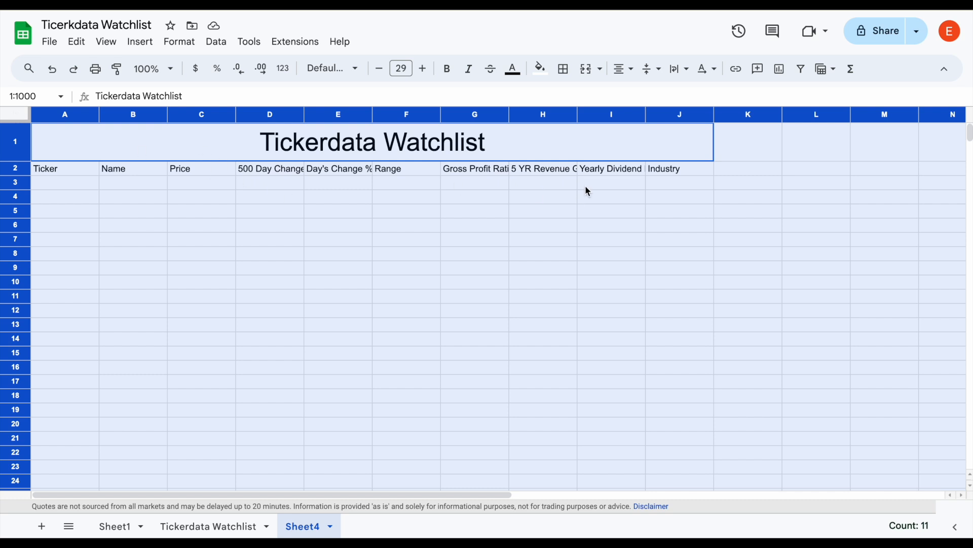
{"action": "left_click", "coordinate": [627, 72]}
{"action": "left_click", "coordinate": [646, 95]}
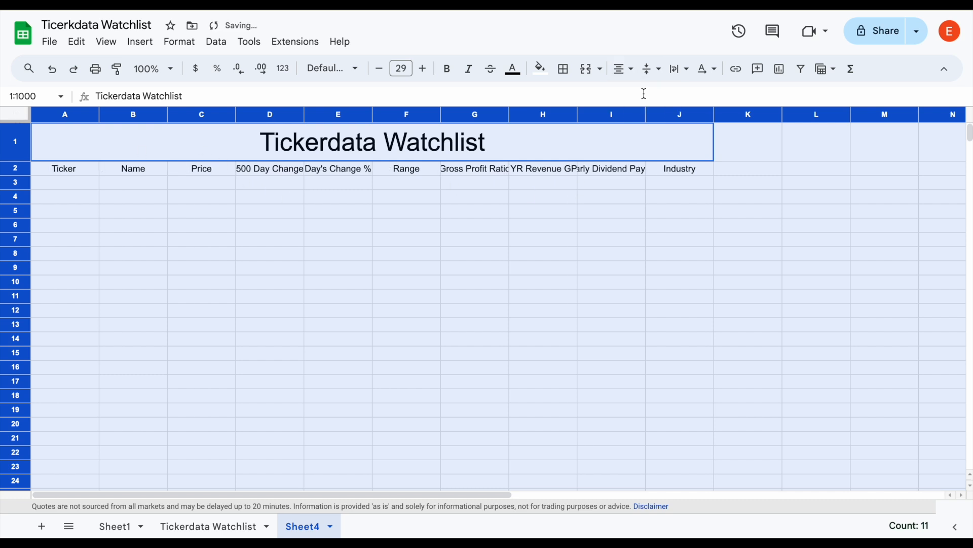
{"action": "left_click", "coordinate": [651, 70]}
{"action": "left_click", "coordinate": [669, 95]}
{"action": "left_click", "coordinate": [421, 225]}
Widen columns G, H, I and D so that their headers fit on one line
{"action": "left_click_drag", "start_coordinate": [509, 115], "coordinate": [529, 115]}
{"action": "left_click_drag", "start_coordinate": [600, 113], "coordinate": [616, 114]}
{"action": "left_click_drag", "start_coordinate": [684, 114], "coordinate": [715, 114]}
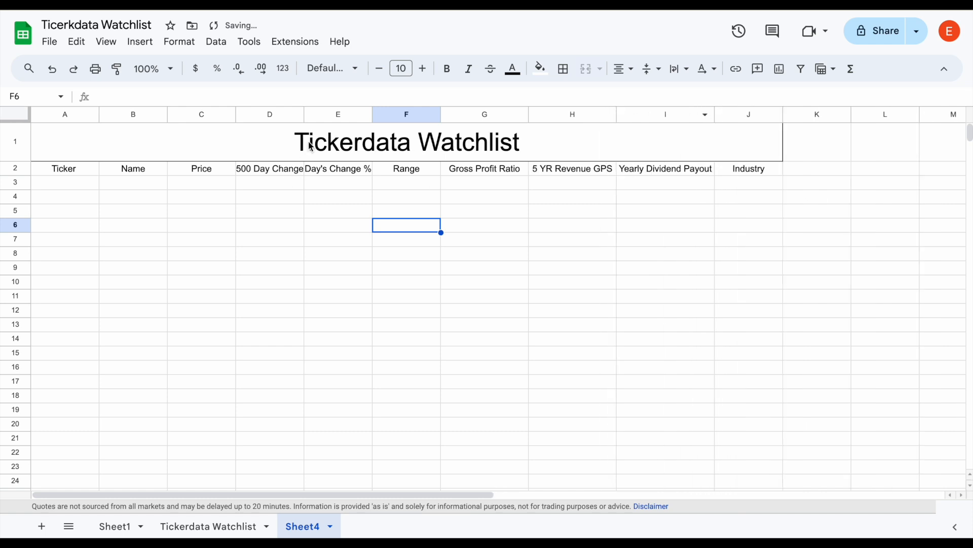
{"action": "left_click_drag", "start_coordinate": [305, 113], "coordinate": [330, 113]}
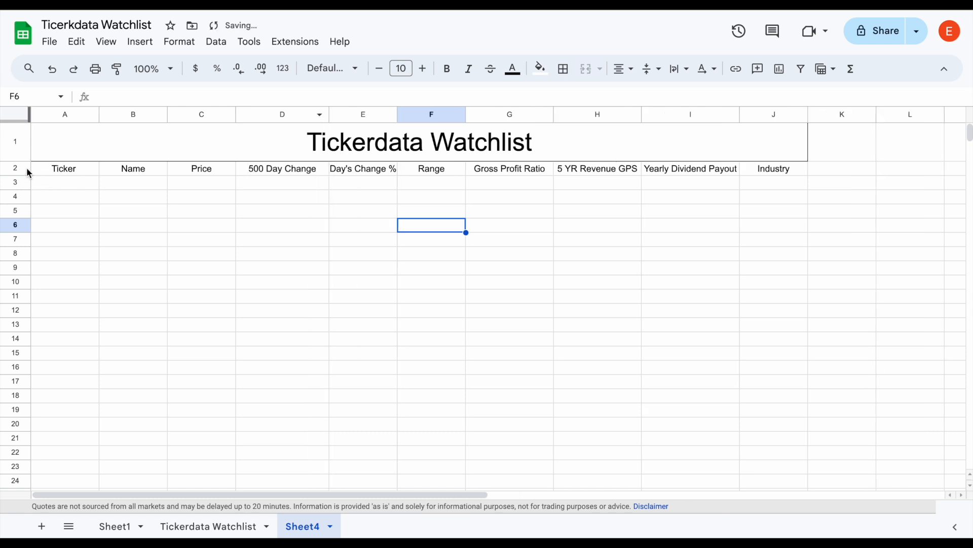
Make header row 2 taller and turn on text wrapping for A2:J2
{"action": "left_click_drag", "start_coordinate": [17, 175], "coordinate": [765, 190]}
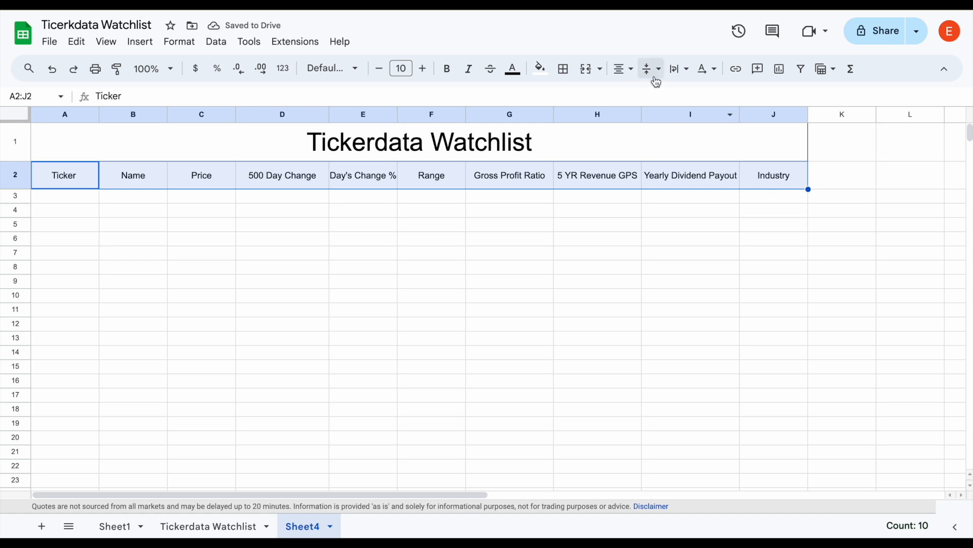
{"action": "left_click", "coordinate": [679, 68]}
{"action": "left_click", "coordinate": [701, 96]}
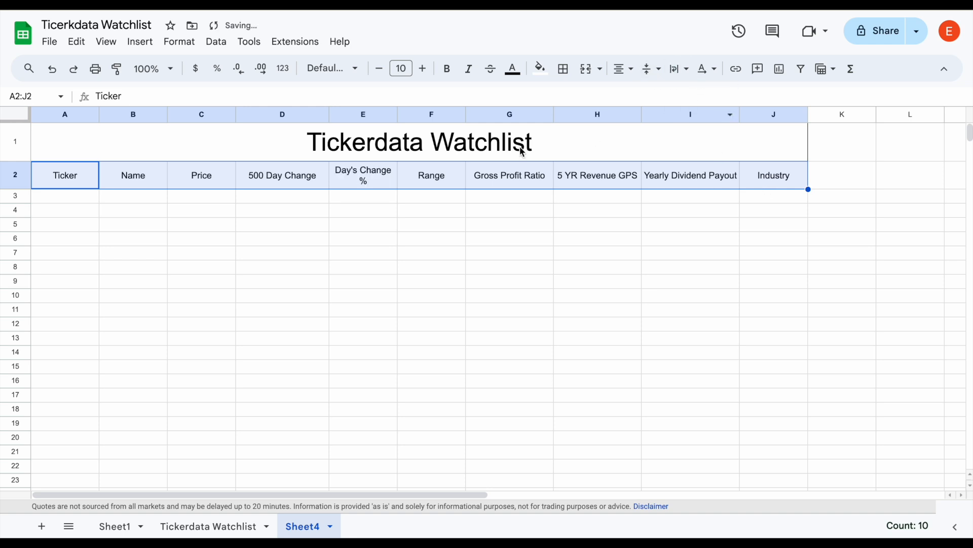
{"action": "left_click", "coordinate": [385, 181]}
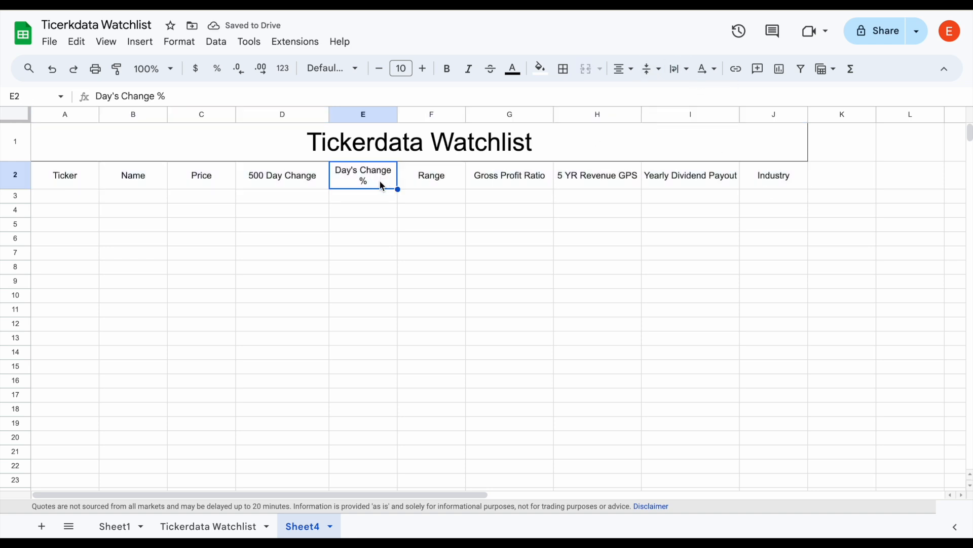
Narrow columns H, G and I so that their headers wrap onto two lines
{"action": "left_click_drag", "start_coordinate": [642, 114], "coordinate": [630, 115]}
{"action": "left_click_drag", "start_coordinate": [554, 115], "coordinate": [535, 116]}
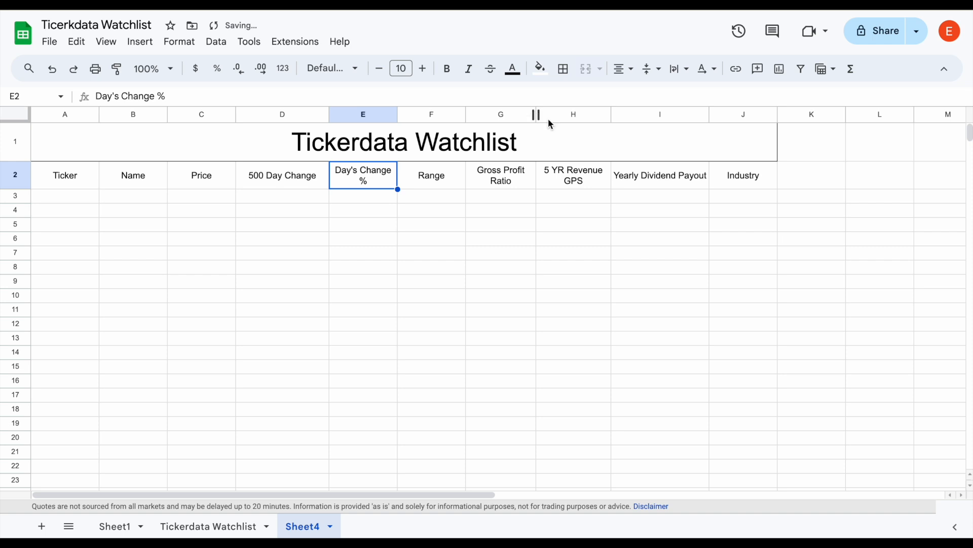
{"action": "left_click_drag", "start_coordinate": [709, 115], "coordinate": [684, 116]}
{"action": "left_click", "coordinate": [554, 240]}
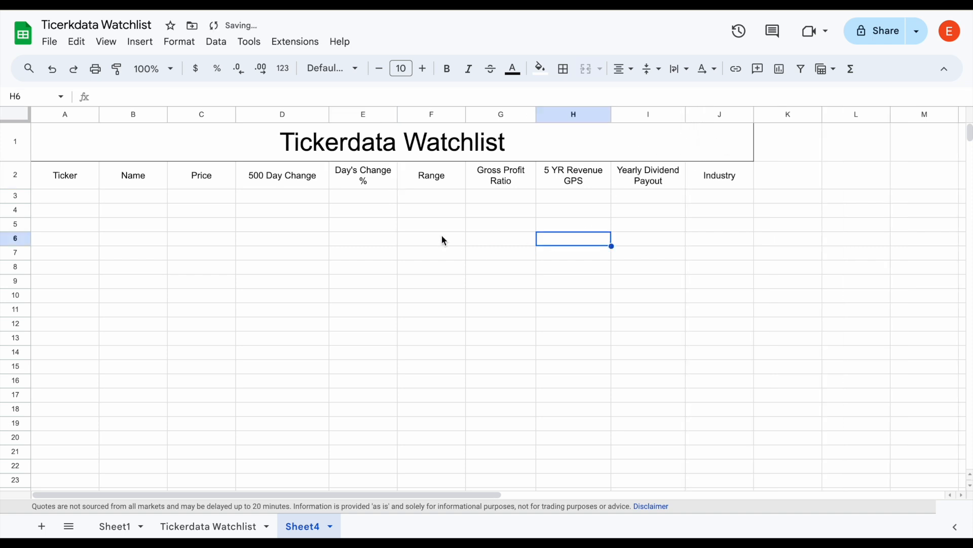
Apply borders around every cell in the header range A2:J2
{"action": "left_click_drag", "start_coordinate": [83, 180], "coordinate": [695, 174]}
{"action": "left_click", "coordinate": [564, 69]}
{"action": "left_click", "coordinate": [594, 101]}
{"action": "left_click", "coordinate": [437, 255]}
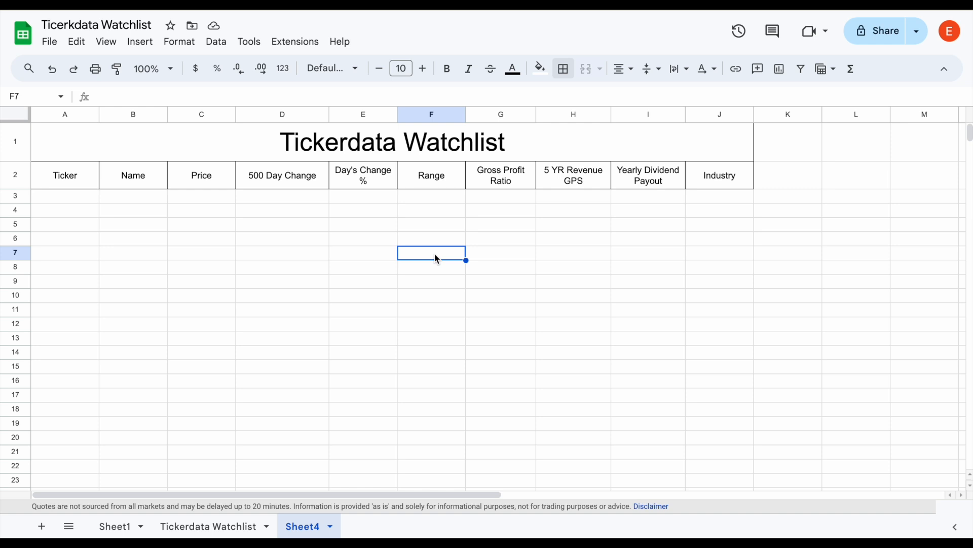
Enter the ticker symbol T in cell A3 as the first watchlist row
{"action": "left_click", "coordinate": [81, 201]}
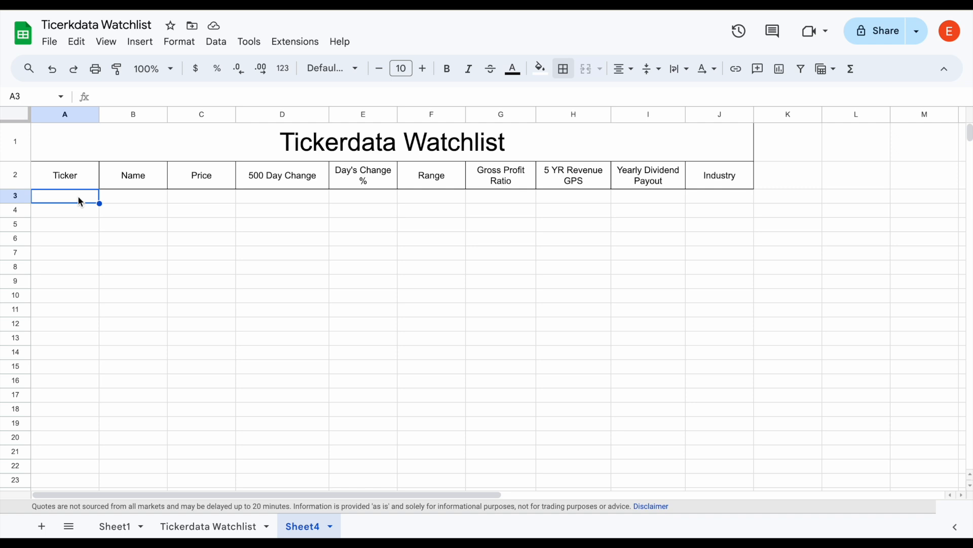
{"action": "type", "text": "T"}
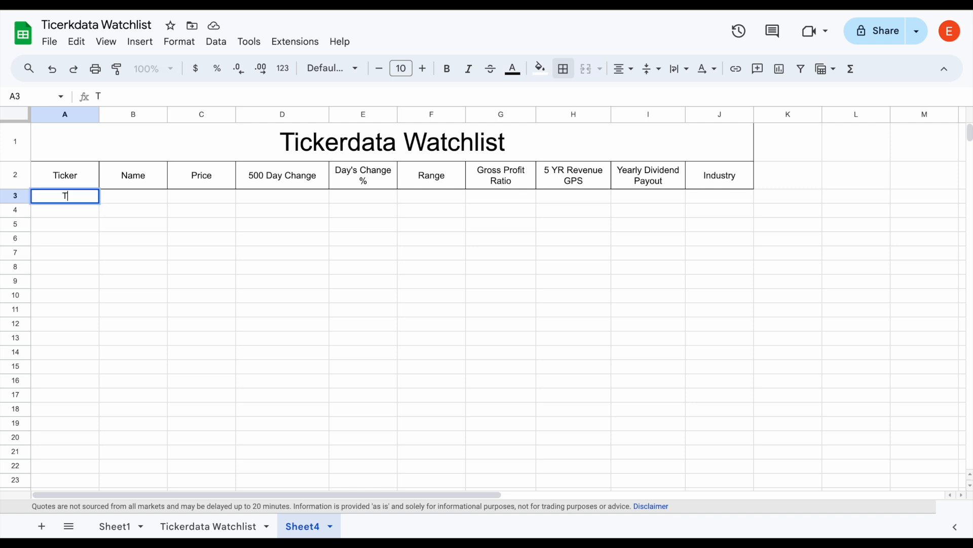
{"action": "key", "text": "Return"}
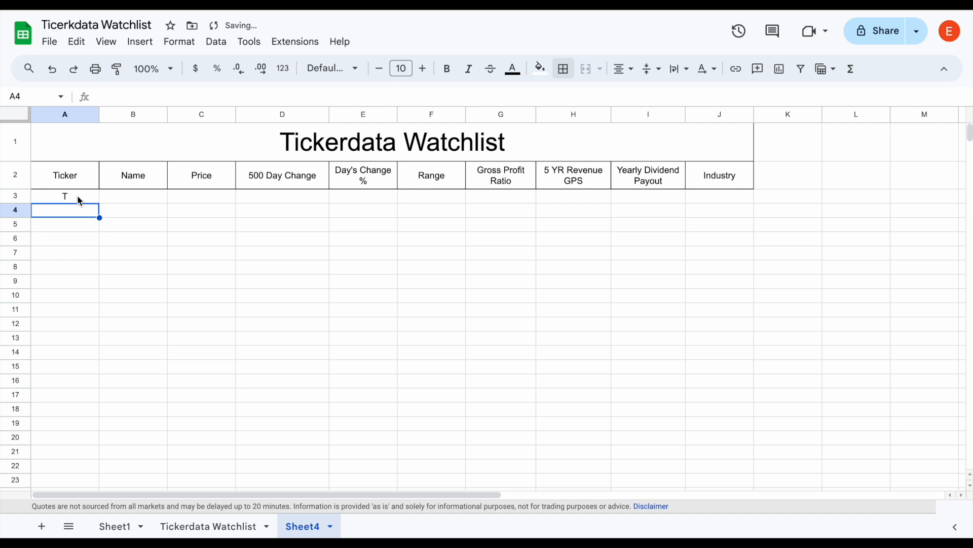
Enter the formula =GOOGLEFINANCE(A3,"name") in B3 to fetch the company name for the ticker
{"action": "double_click", "coordinate": [116, 197]}
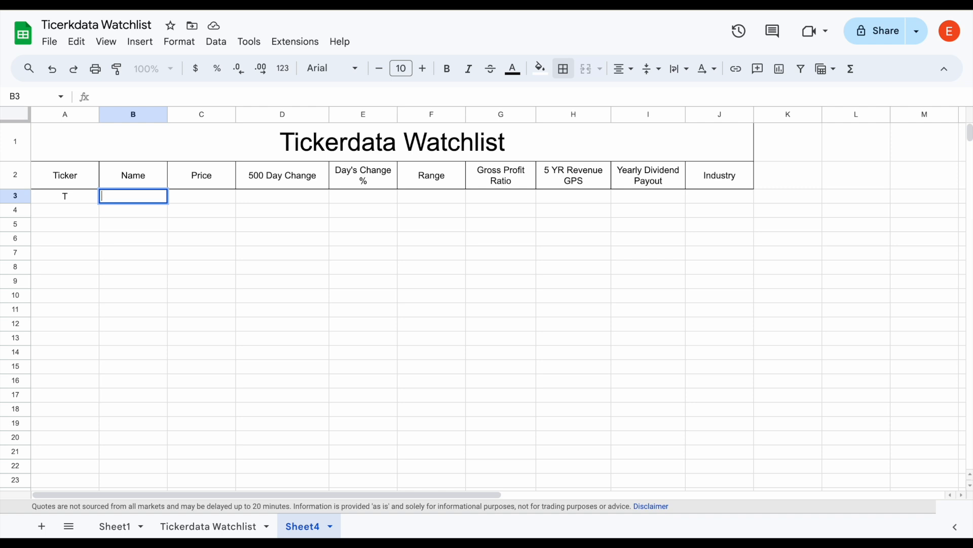
{"action": "type", "text": "=go"}
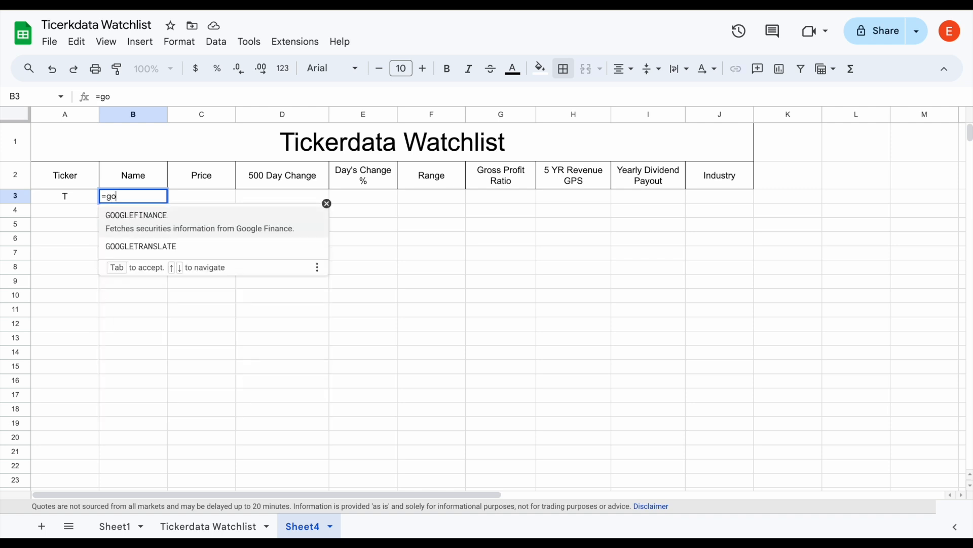
{"action": "left_click", "coordinate": [170, 217]}
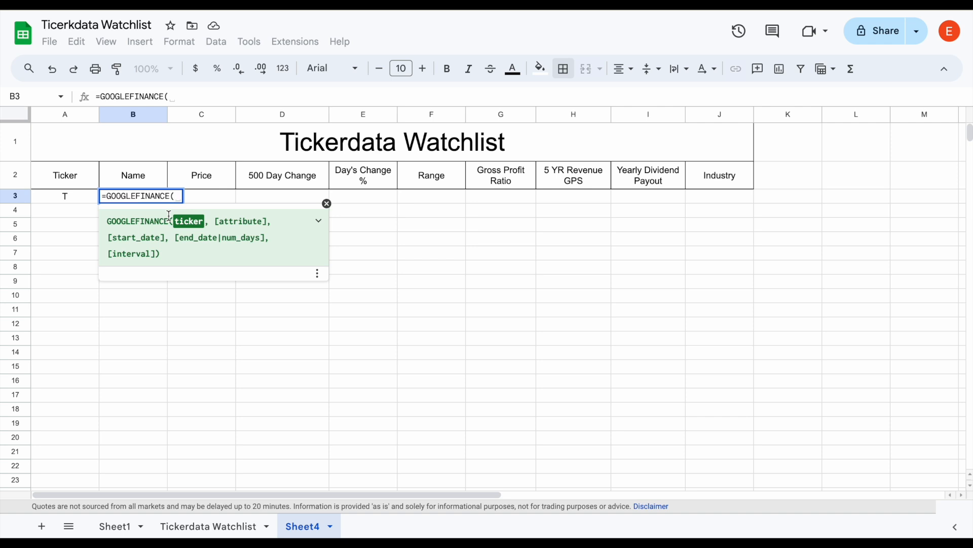
{"action": "left_click", "coordinate": [80, 198]}
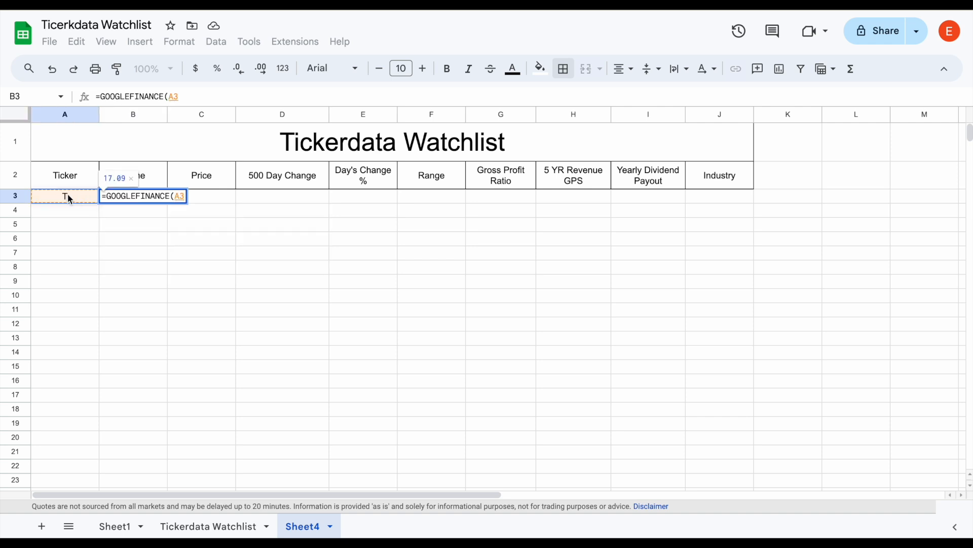
{"action": "type", "text": ", "}
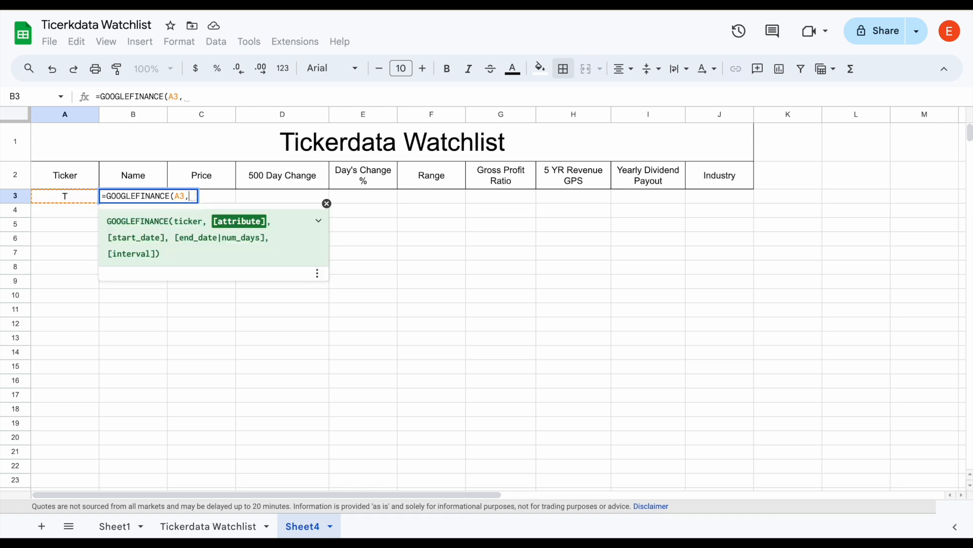
{"action": "type", "text": "\"name"}
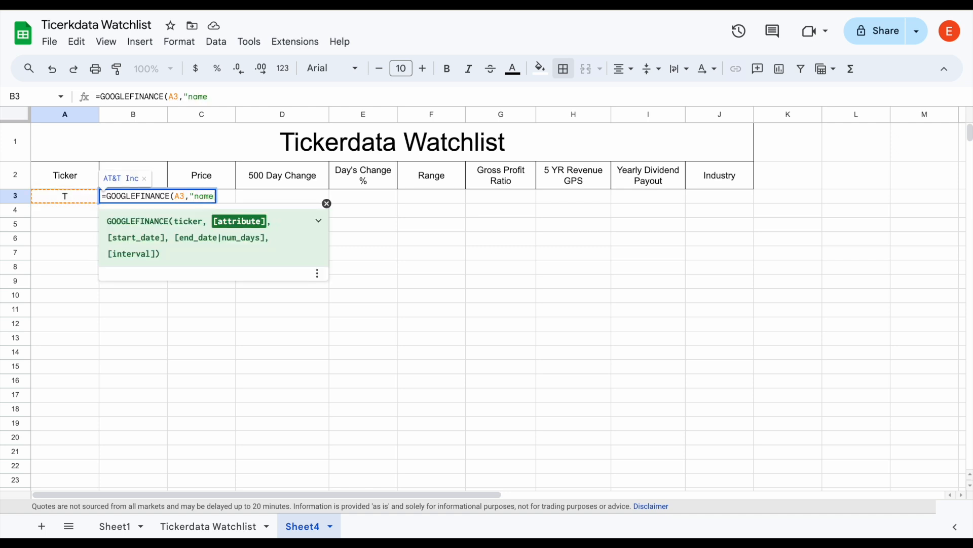
{"action": "type", "text": "\")"}
{"action": "key", "text": "Return"}
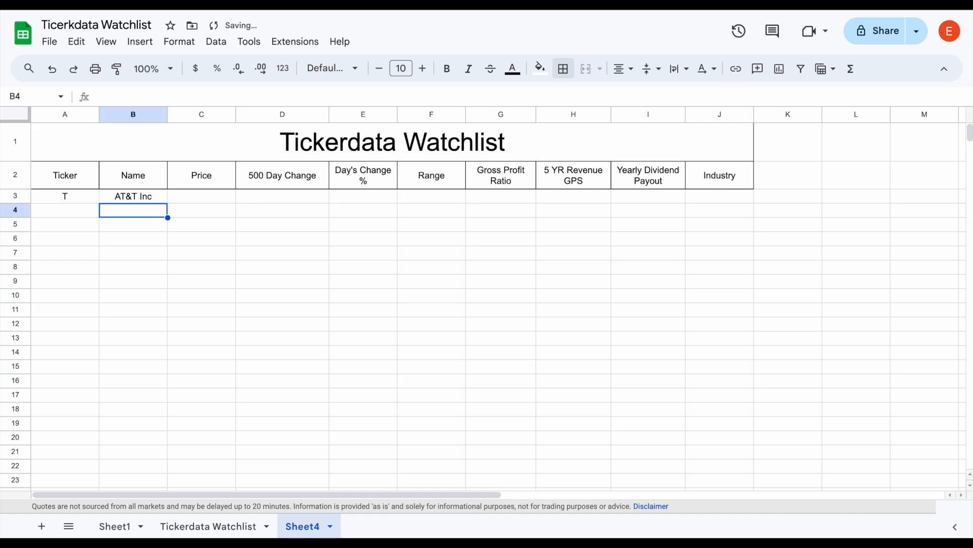
Enter the formula =GOOGLEFINANCE(A3,"price") in C3 to fetch the stock's price
{"action": "left_click", "coordinate": [160, 201]}
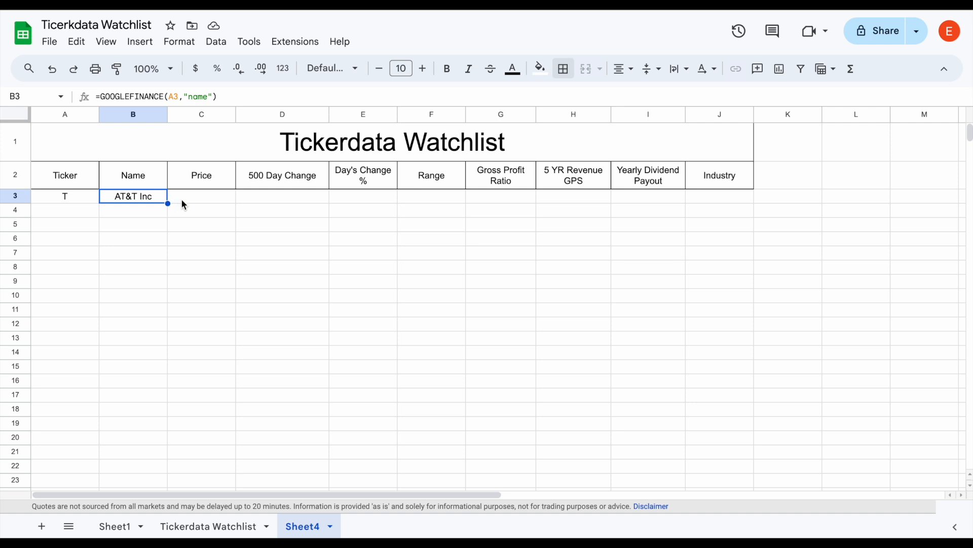
{"action": "left_click", "coordinate": [208, 203]}
{"action": "type", "text": "="}
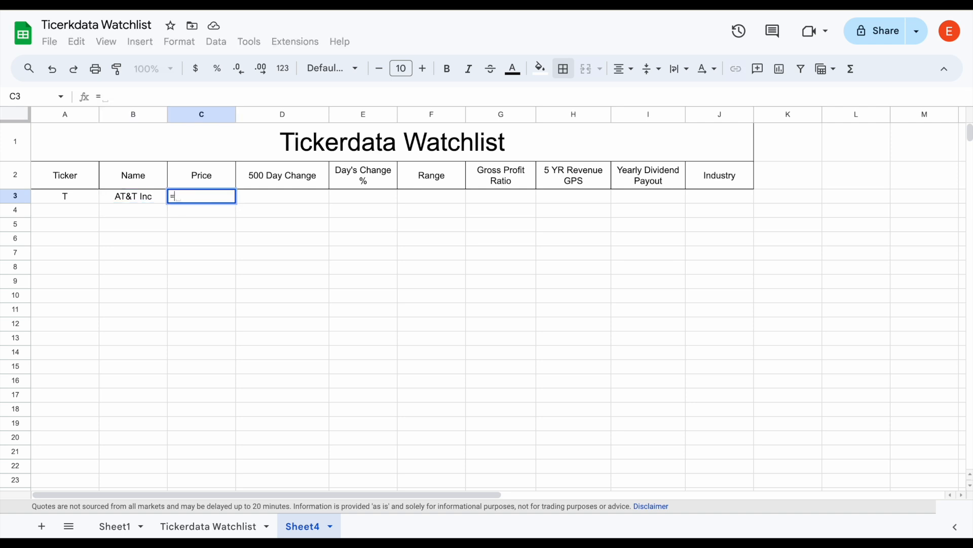
{"action": "type", "text": "go"}
{"action": "left_click", "coordinate": [233, 218]}
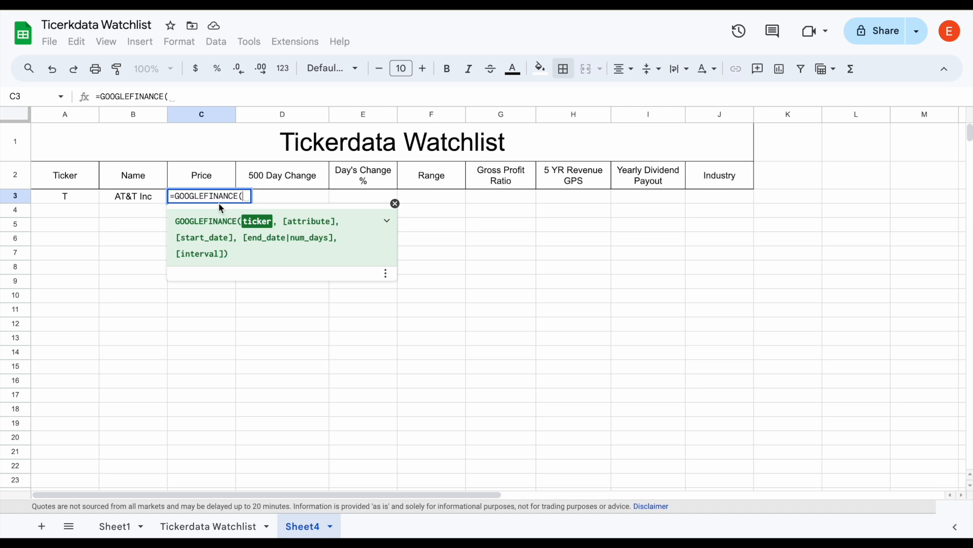
{"action": "left_click", "coordinate": [85, 200]}
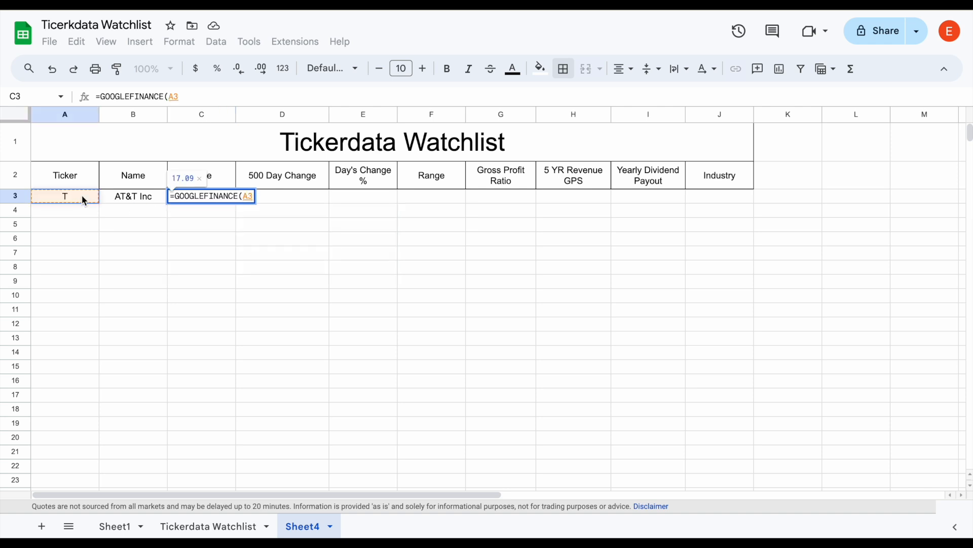
{"action": "type", "text": ",\"price"}
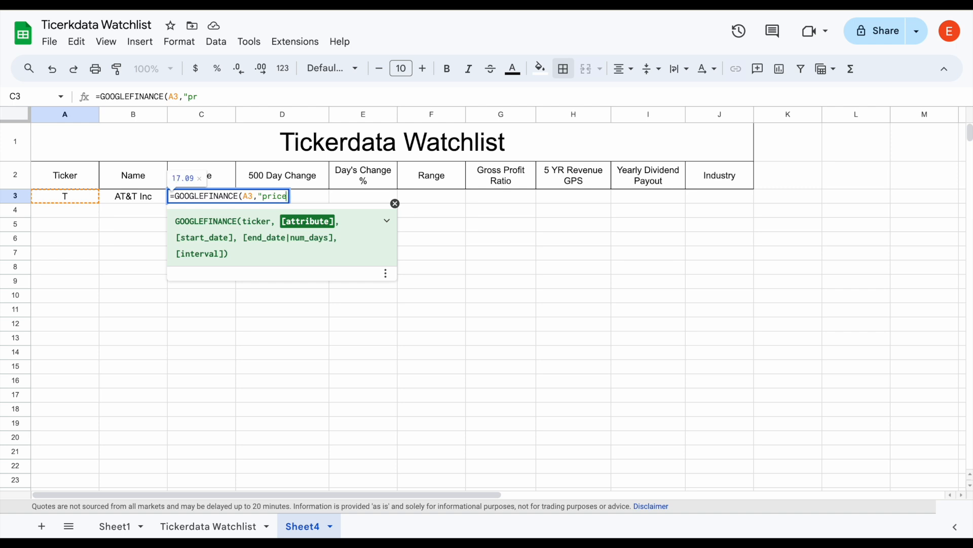
{"action": "type", "text": "\")"}
{"action": "key", "text": "Return"}
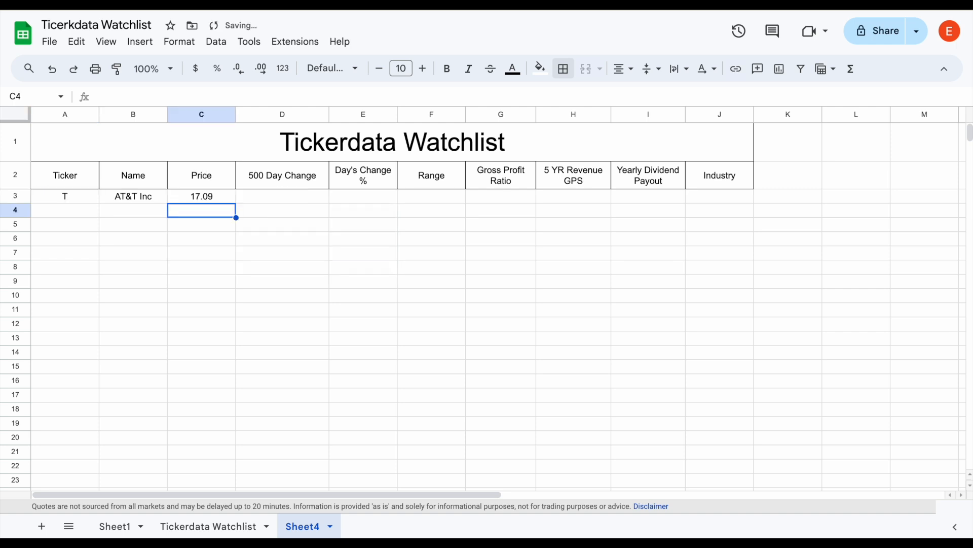
Test the name and price formulas by changing the ticker in A3 to PEP, to AAPL and back to T
{"action": "left_click", "coordinate": [146, 196]}
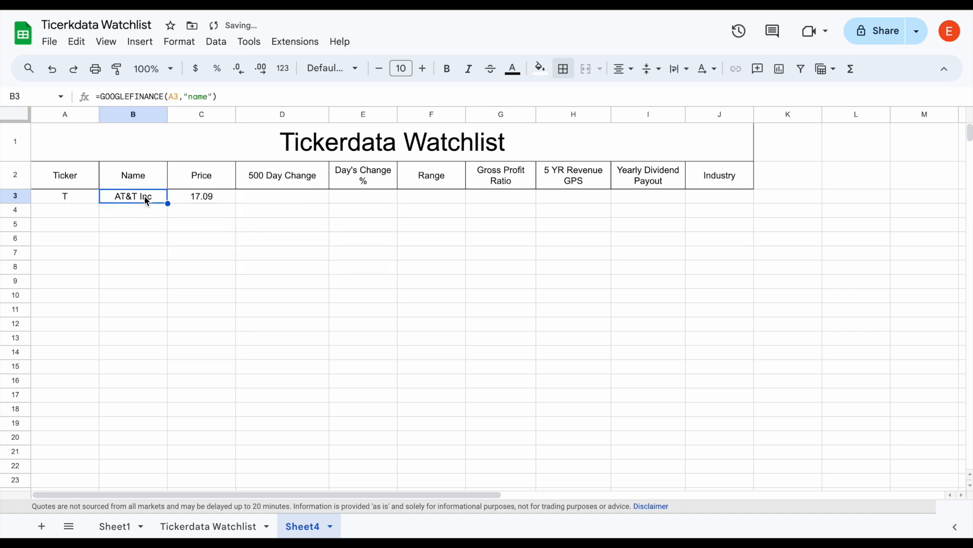
{"action": "left_click", "coordinate": [188, 197]}
{"action": "left_click", "coordinate": [74, 199]}
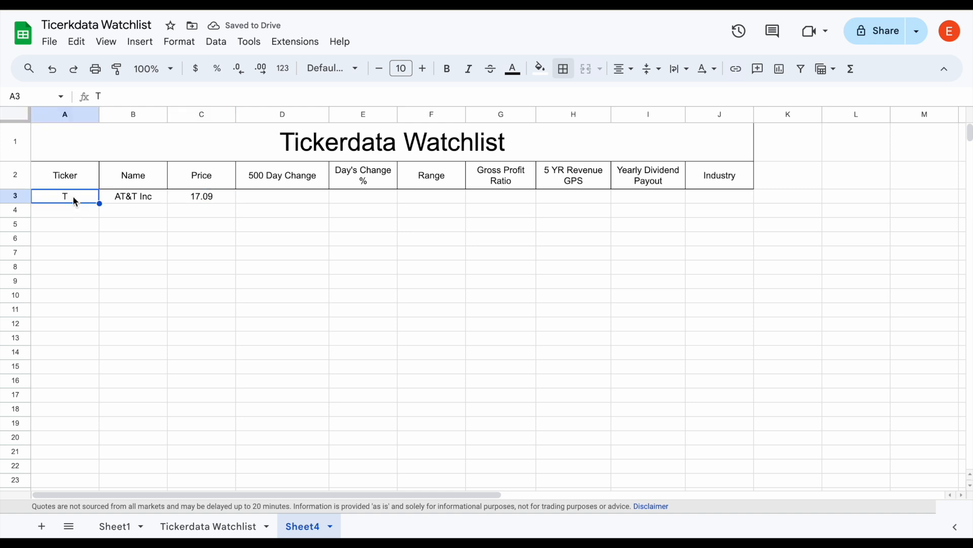
{"action": "type", "text": "PEP"}
{"action": "key", "text": "Return"}
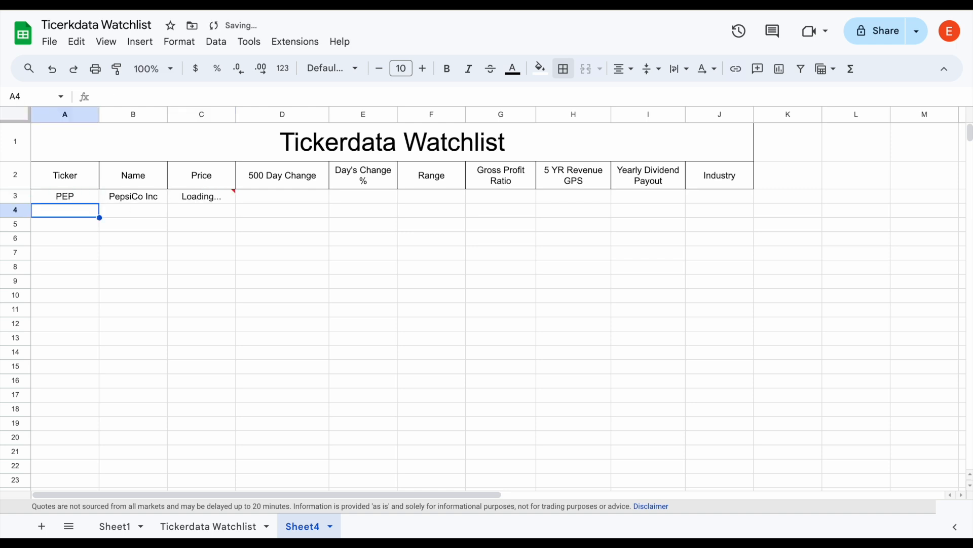
{"action": "left_click", "coordinate": [67, 192]}
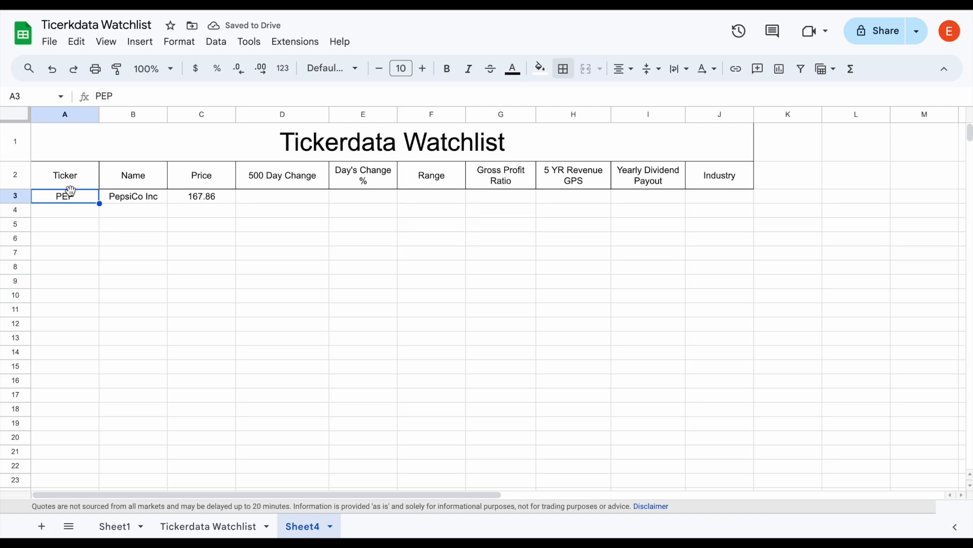
{"action": "type", "text": "AAPL"}
{"action": "key", "text": "Return"}
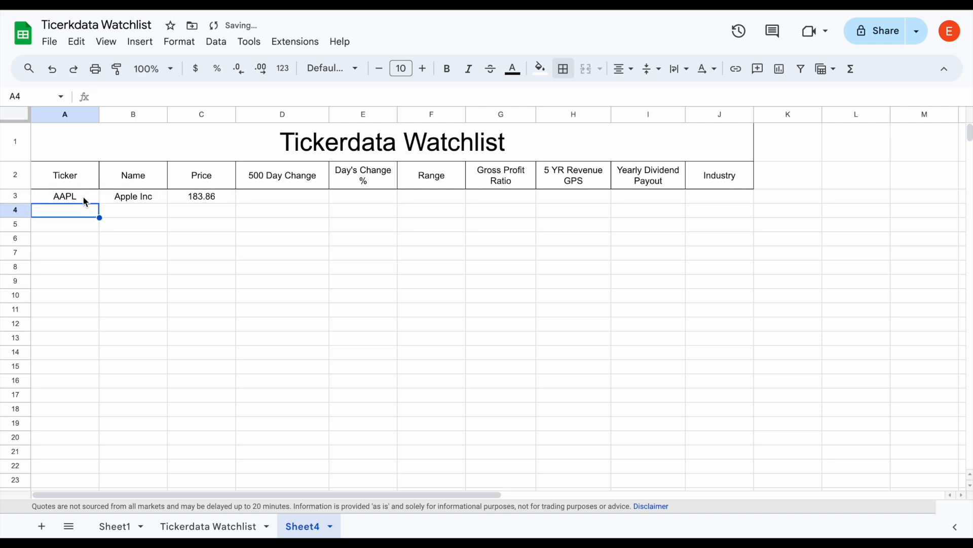
{"action": "left_click", "coordinate": [84, 201]}
{"action": "type", "text": "T"}
{"action": "key", "text": "Return"}
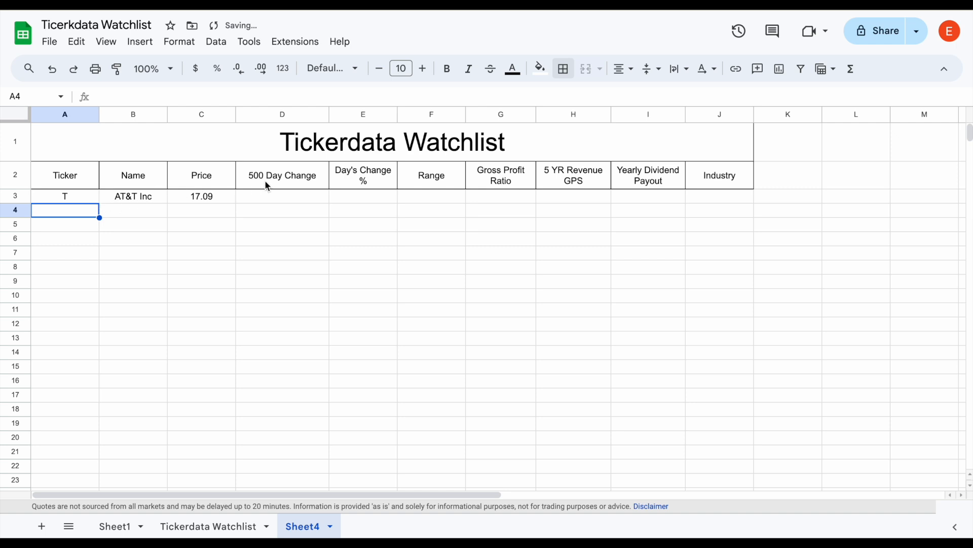
Widen column D slightly and enter =(SPARKLINE(index(GOOGLEFINANCE(A2,"Price",today()-$D$1,today()),,2),{"Charttype","column";"color","Purple"})) in D3
{"action": "left_click_drag", "start_coordinate": [329, 115], "coordinate": [341, 115]}
{"action": "left_click", "coordinate": [304, 198]}
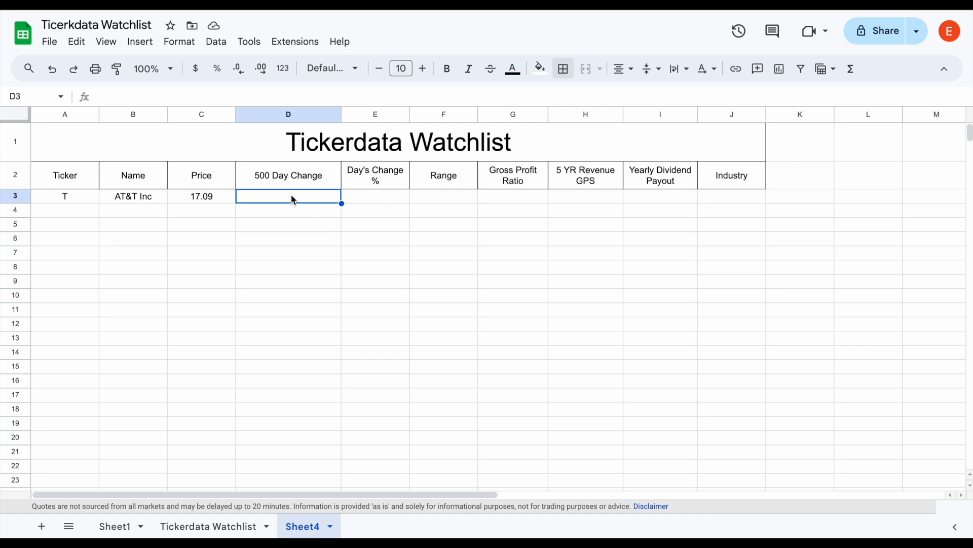
{"action": "type", "text": "=(SPARKLINE(index(GOOGLEFINANCE(A2,\"Price\",today()-$D$1,today()),,2),{\"Charttype\",\"column\";\"color\",\"Purple\"}))"}
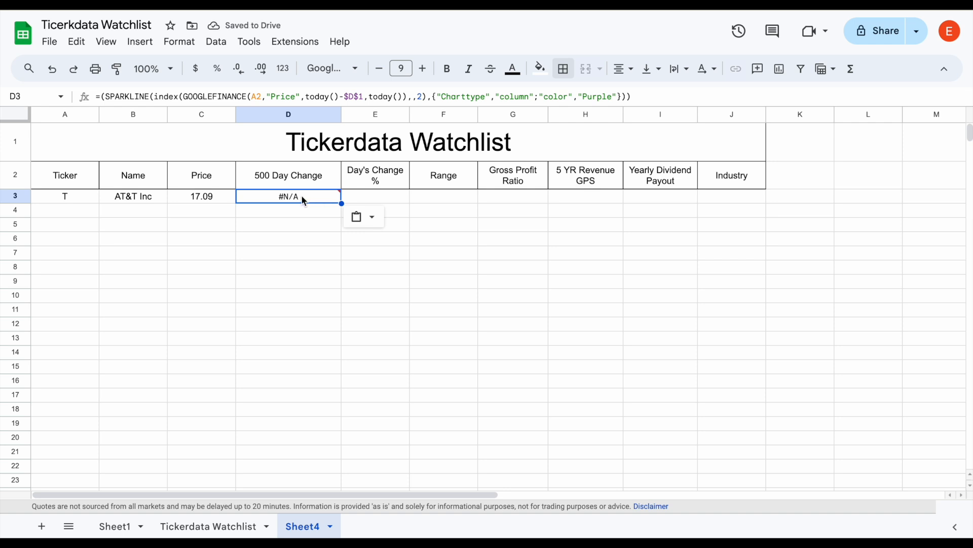
{"action": "mouse_move", "coordinate": [313, 202]}
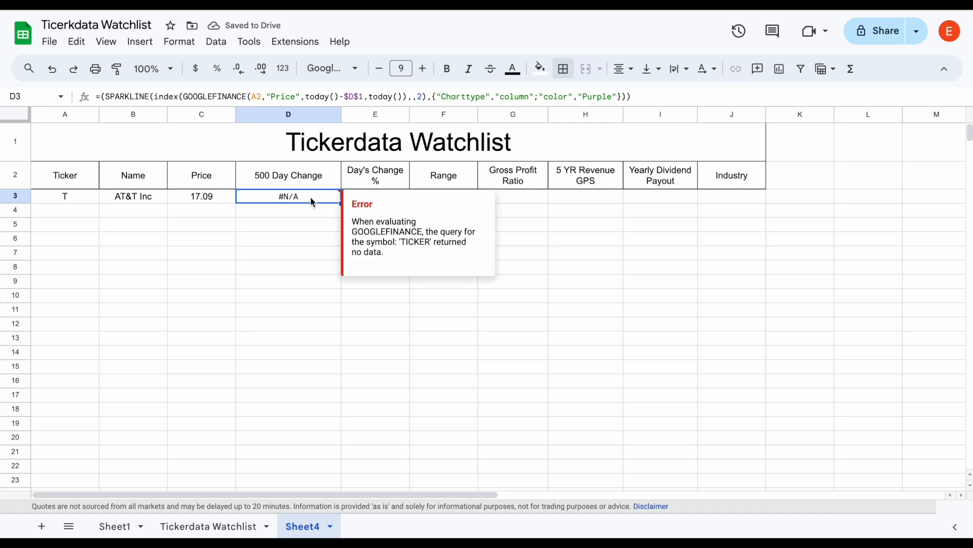
{"action": "left_click", "coordinate": [293, 212]}
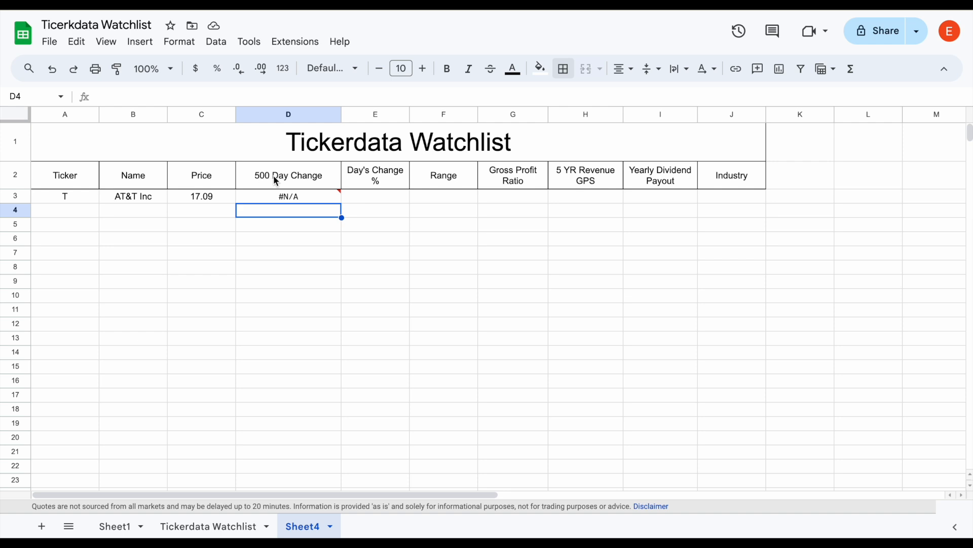
Change the ticker reference in D3's SPARKLINE formula to A3
{"action": "left_click", "coordinate": [274, 197]}
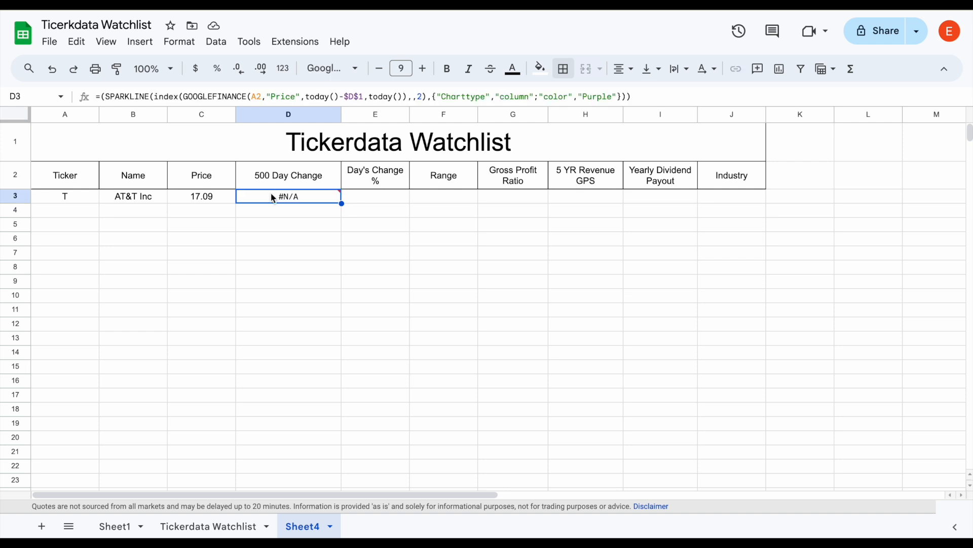
{"action": "left_click", "coordinate": [262, 98]}
{"action": "key", "text": "BackSpace"}
{"action": "type", "text": "3"}
{"action": "key", "text": "Return"}
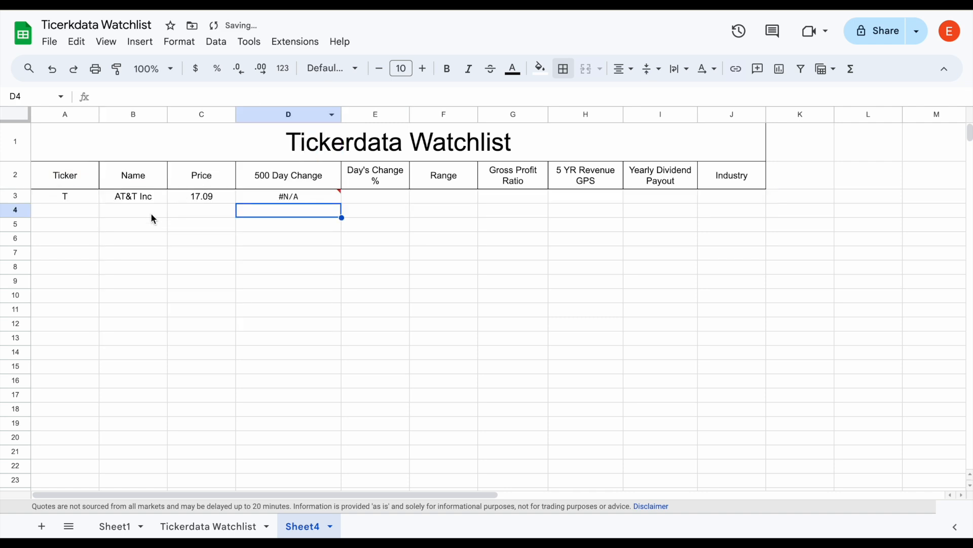
Change the day-count reference in D3's SPARKLINE formula to $D$2 and check it against the column header
{"action": "left_click", "coordinate": [290, 199]}
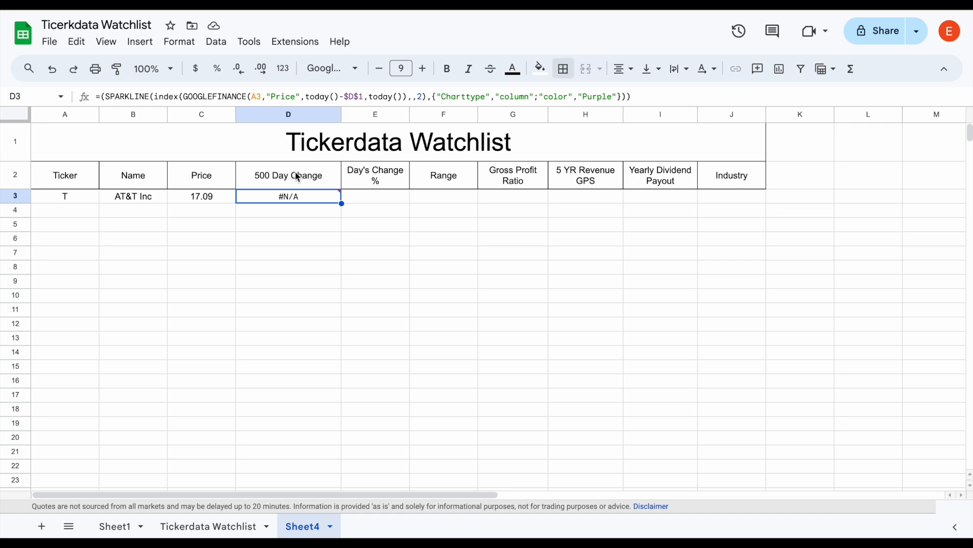
{"action": "left_click", "coordinate": [362, 97]}
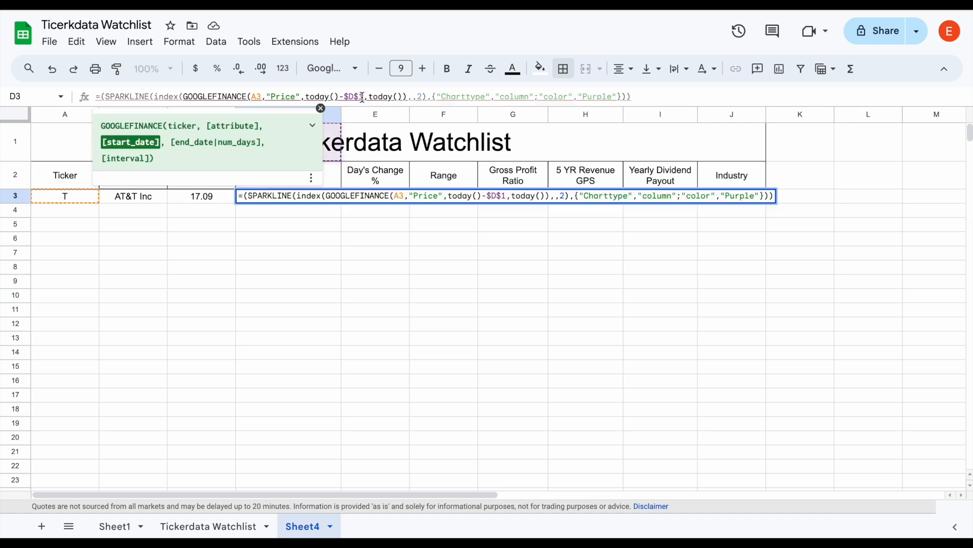
{"action": "key", "text": "Return"}
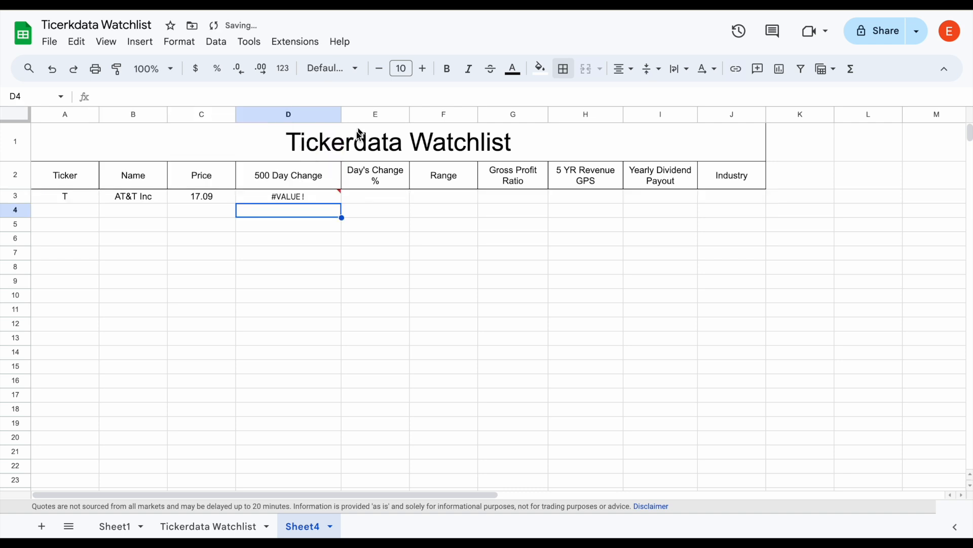
{"action": "left_click", "coordinate": [318, 195]}
{"action": "left_click", "coordinate": [315, 174]}
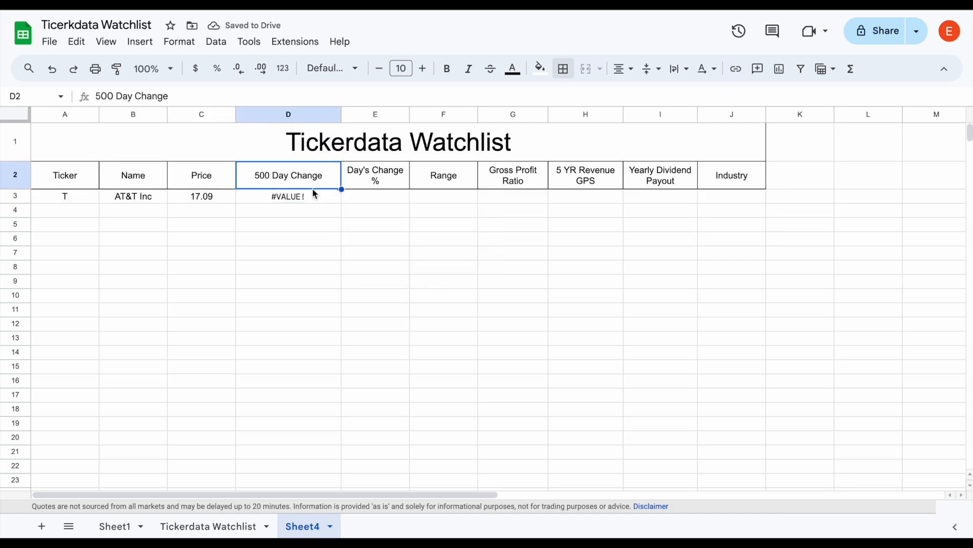
{"action": "left_click", "coordinate": [312, 196]}
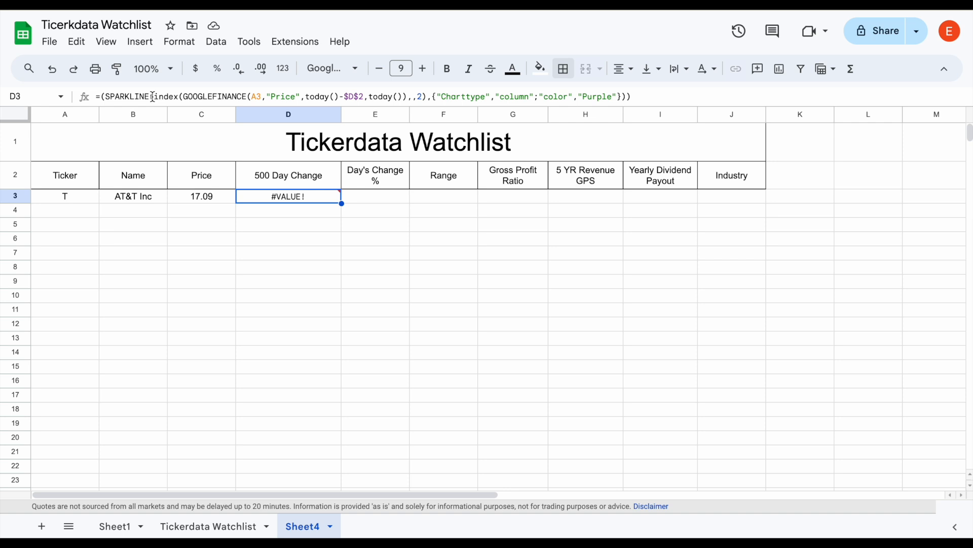
{"action": "left_click", "coordinate": [267, 181]}
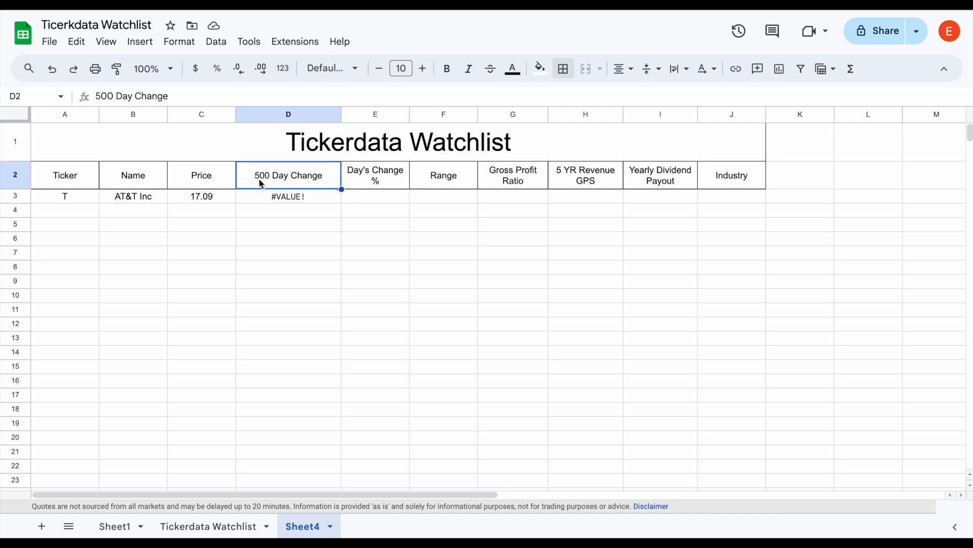
{"action": "left_click", "coordinate": [275, 194]}
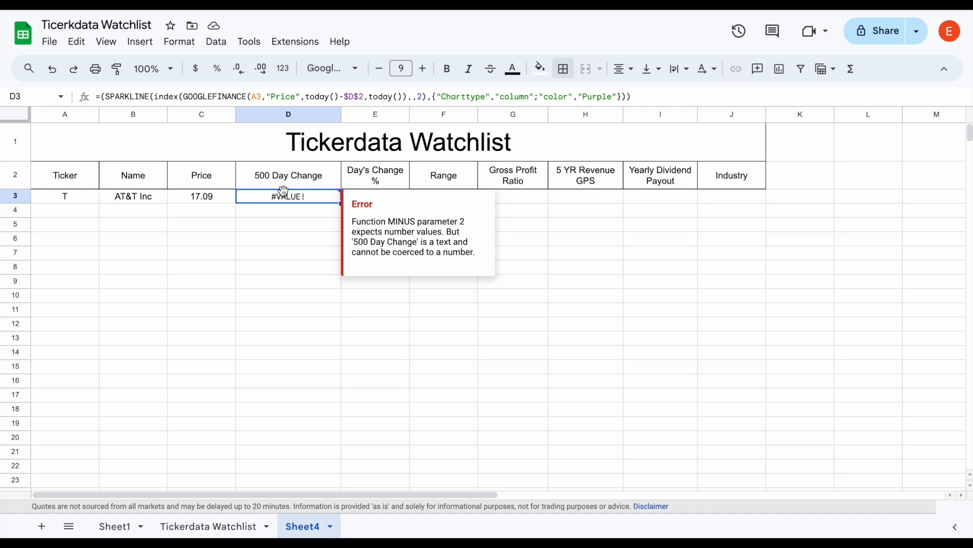
Apply the custom number format # "Day's Change" to header cell D2 and enter 500 as its value
{"action": "left_click", "coordinate": [287, 178]}
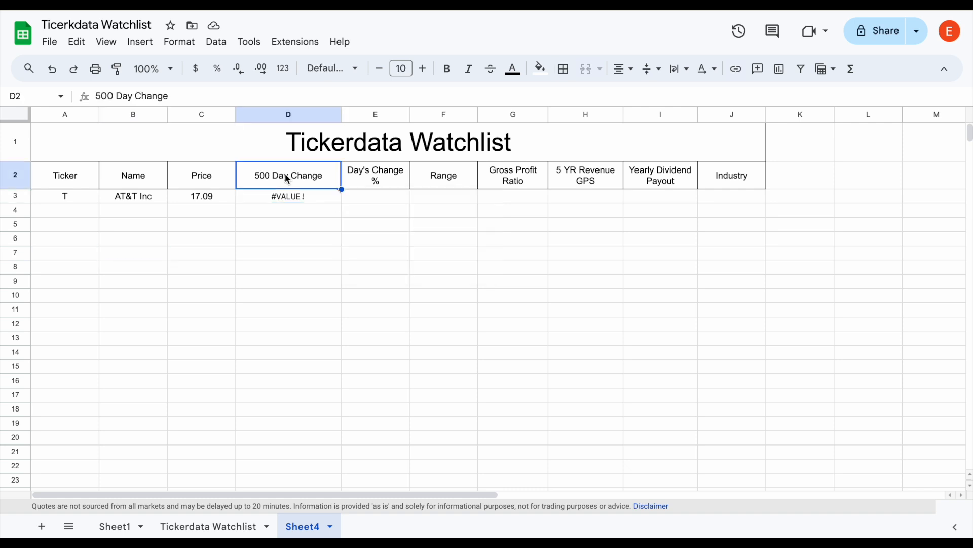
{"action": "left_click", "coordinate": [186, 44]}
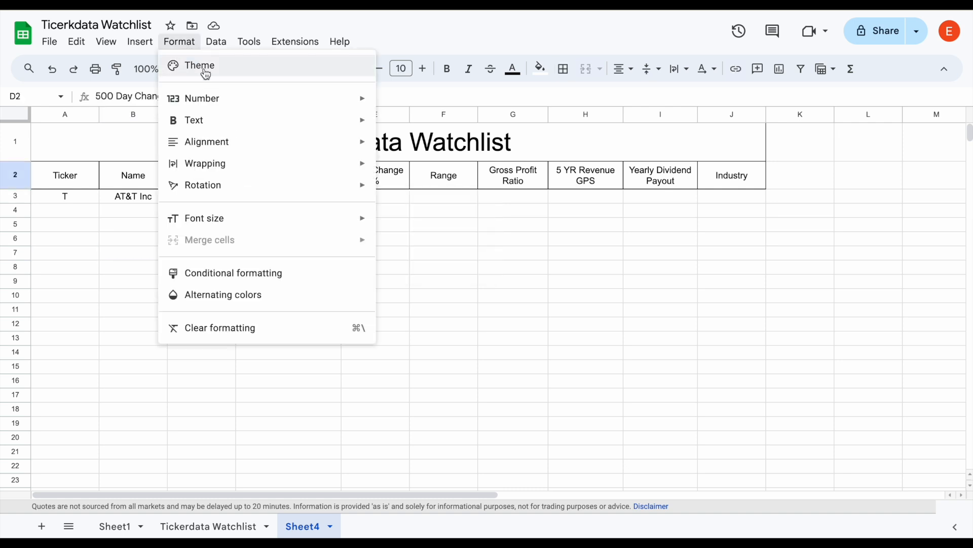
{"action": "mouse_move", "coordinate": [246, 105]}
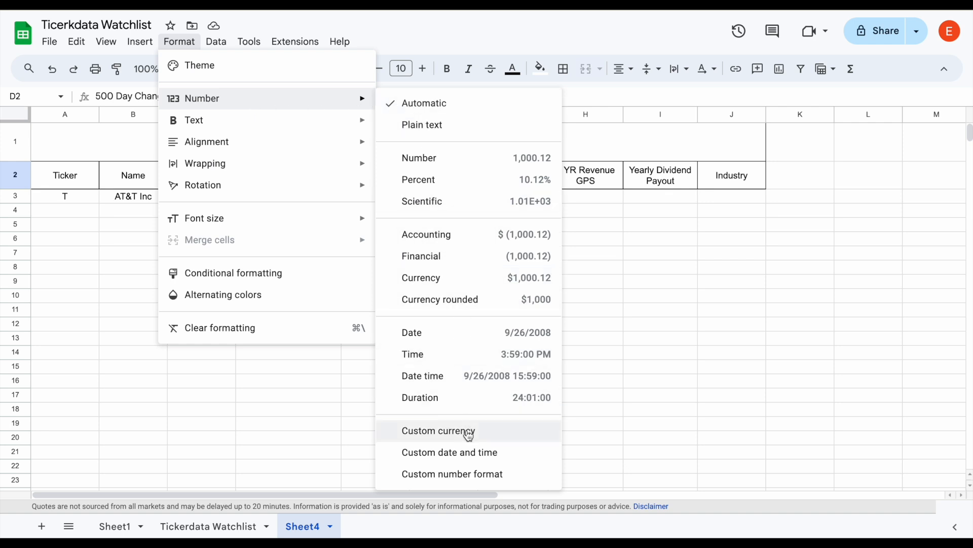
{"action": "left_click", "coordinate": [487, 474]}
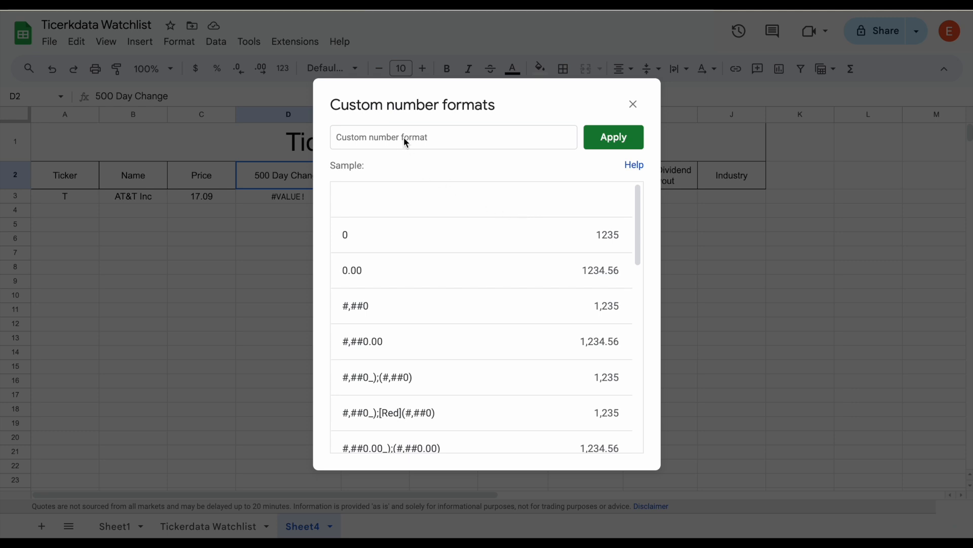
{"action": "type", "text": "# \"Day's Change\""}
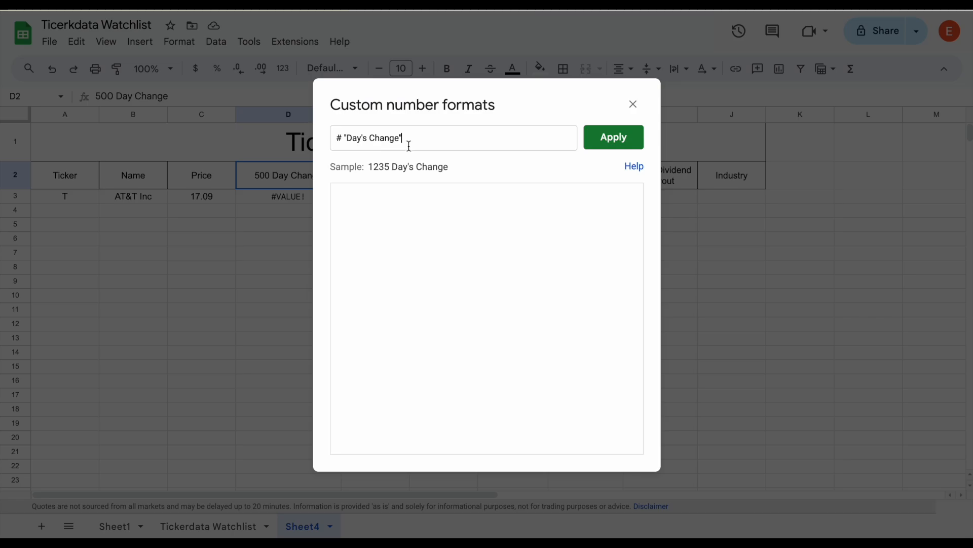
{"action": "left_click", "coordinate": [614, 137]}
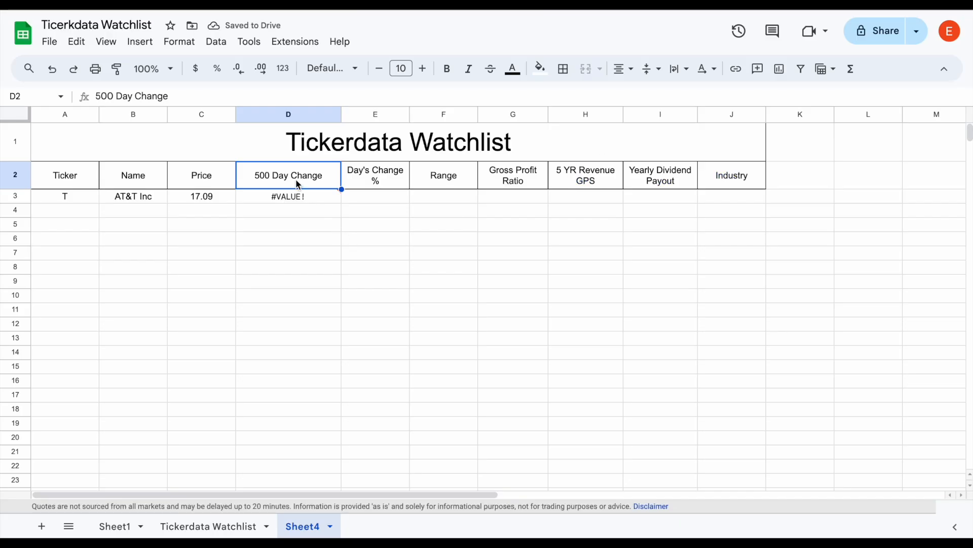
{"action": "type", "text": "500"}
{"action": "key", "text": "Return"}
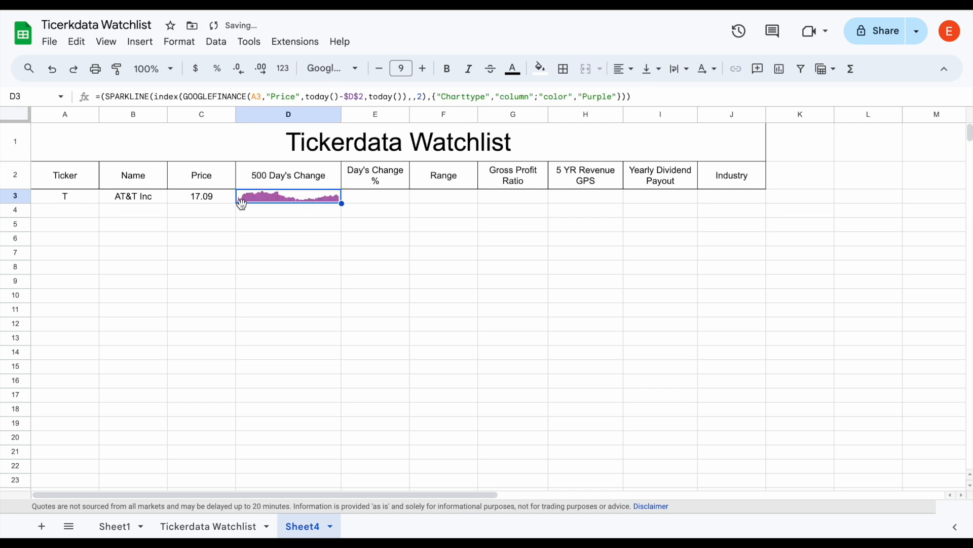
Set the day count in header cell D2 to 365
{"action": "left_click", "coordinate": [293, 173]}
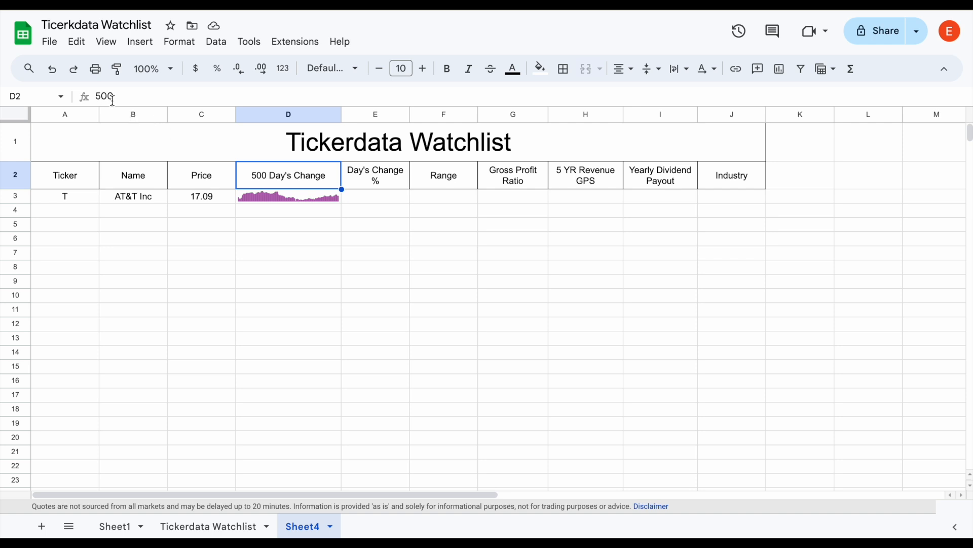
{"action": "key", "text": "BackSpace"}
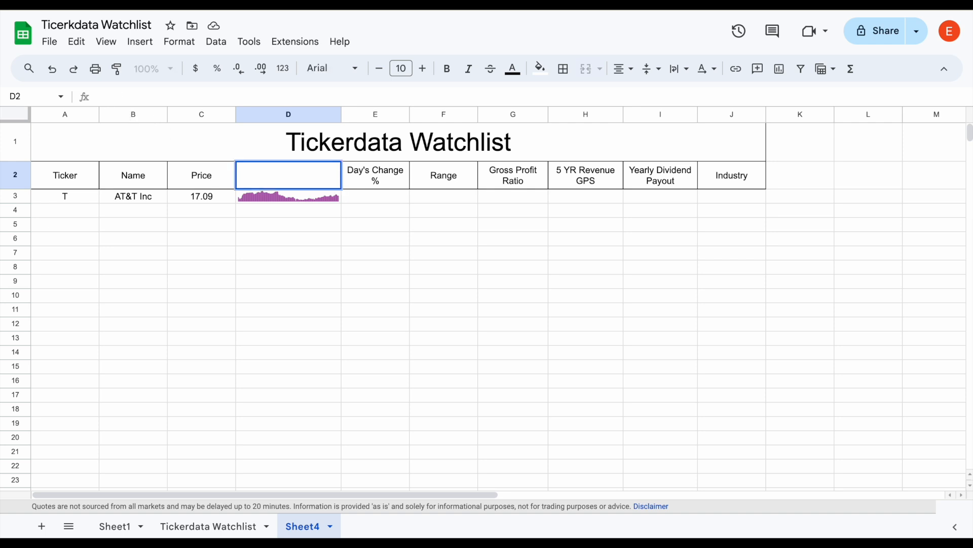
{"action": "type", "text": "365"}
{"action": "key", "text": "Return"}
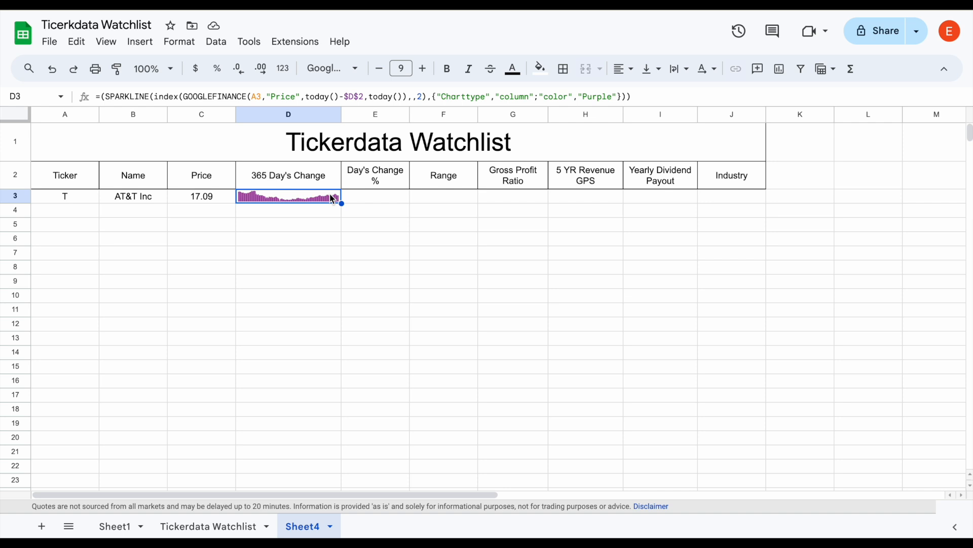
Enter a GOOGLEFINANCE formula in E3 that takes the "changepct" attribute for the ticker in A3 and divides it by 100
{"action": "left_click", "coordinate": [379, 198]}
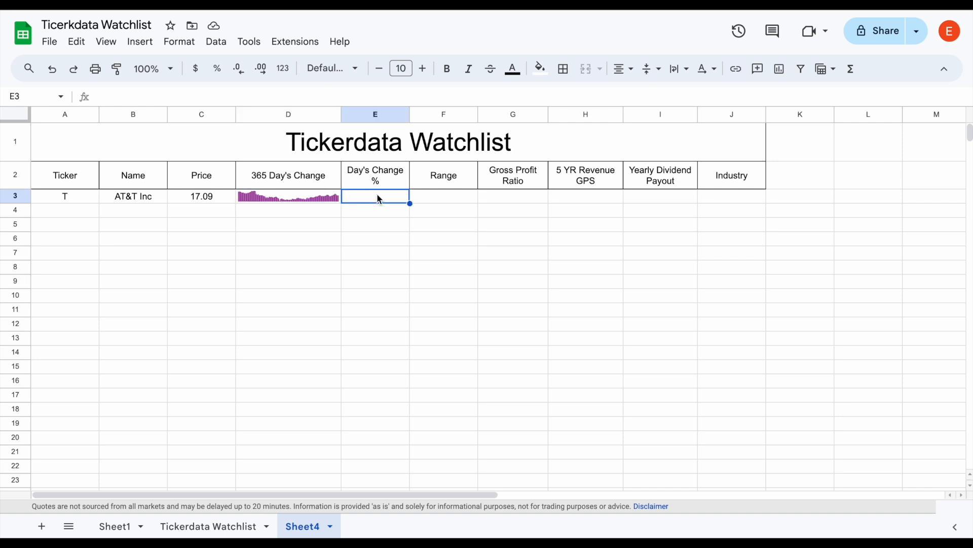
{"action": "type", "text": "=g"}
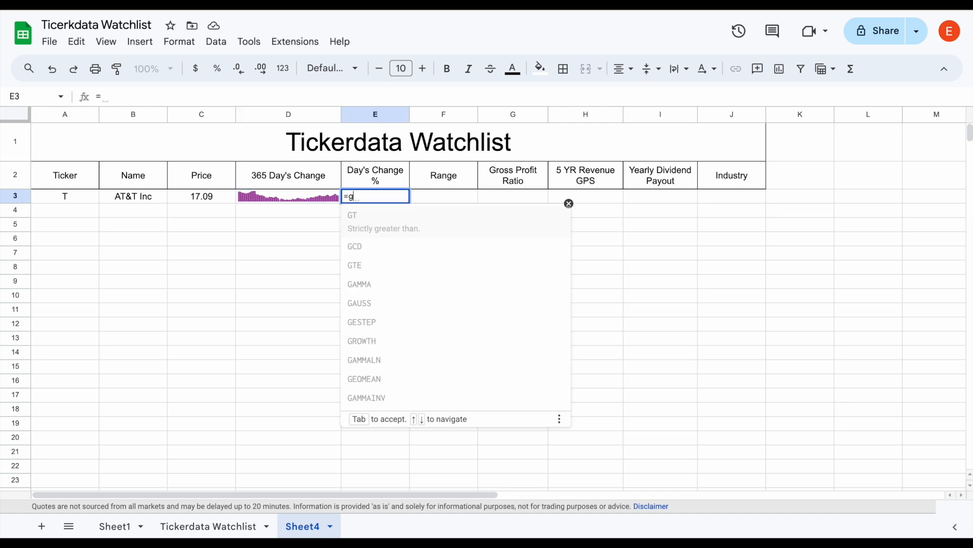
{"action": "type", "text": "oo"}
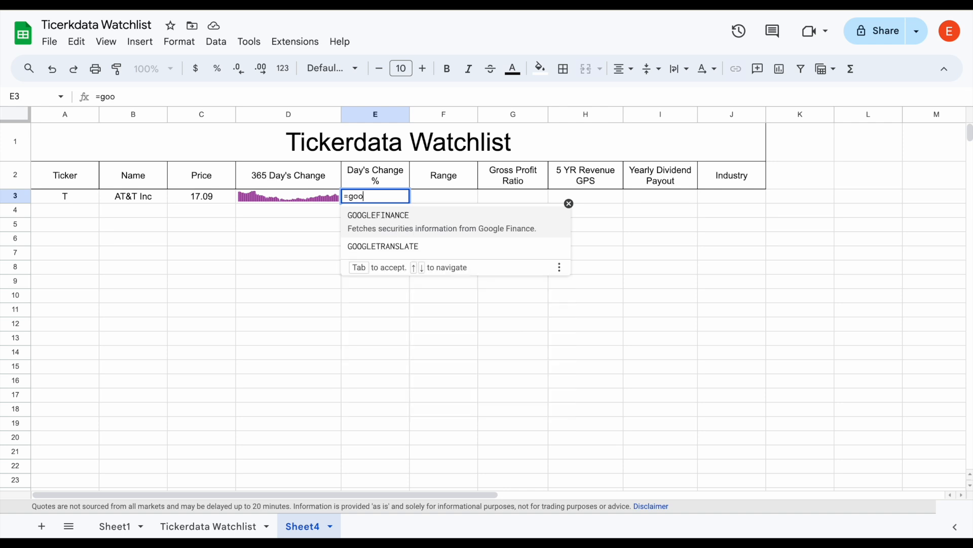
{"action": "left_click", "coordinate": [398, 219]}
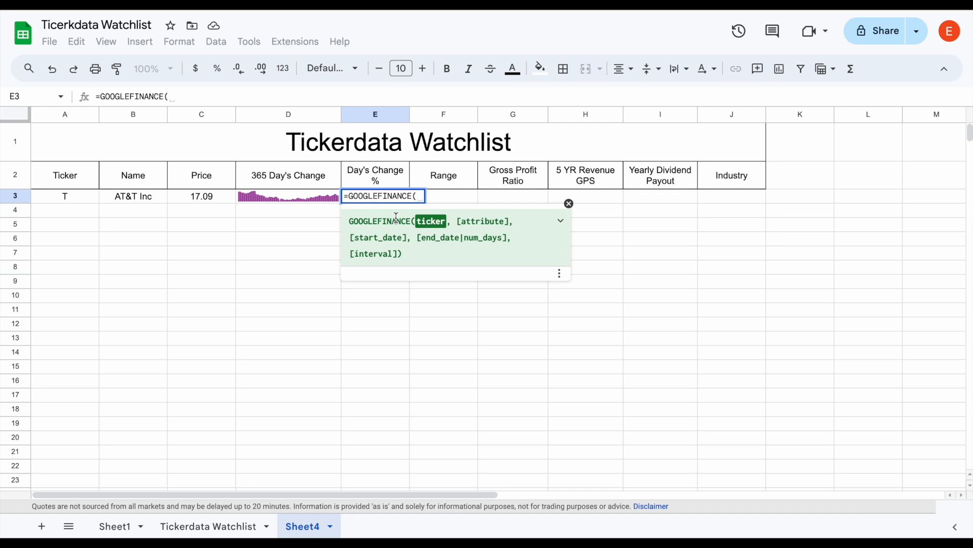
{"action": "left_click", "coordinate": [85, 199]}
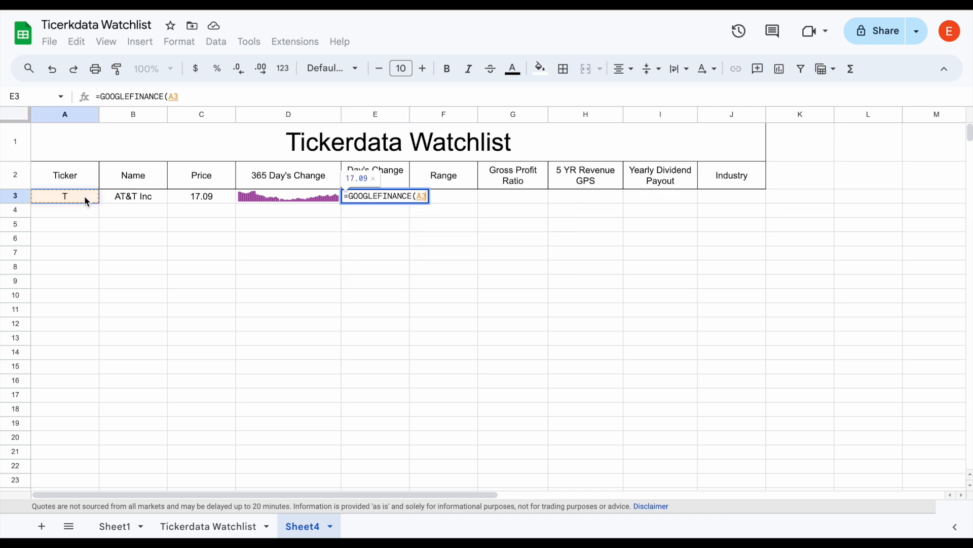
{"action": "type", "text": ",\""}
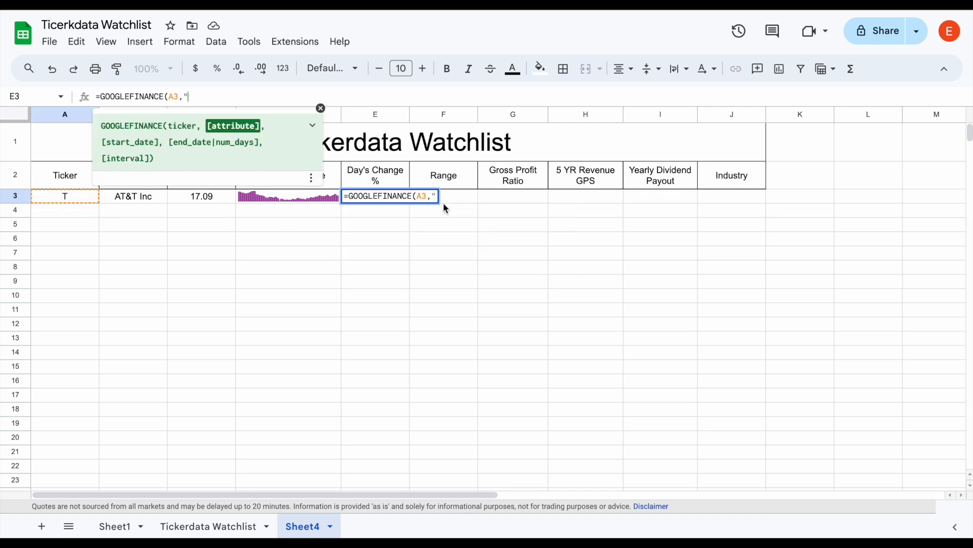
{"action": "type", "text": "\"changepct\""}
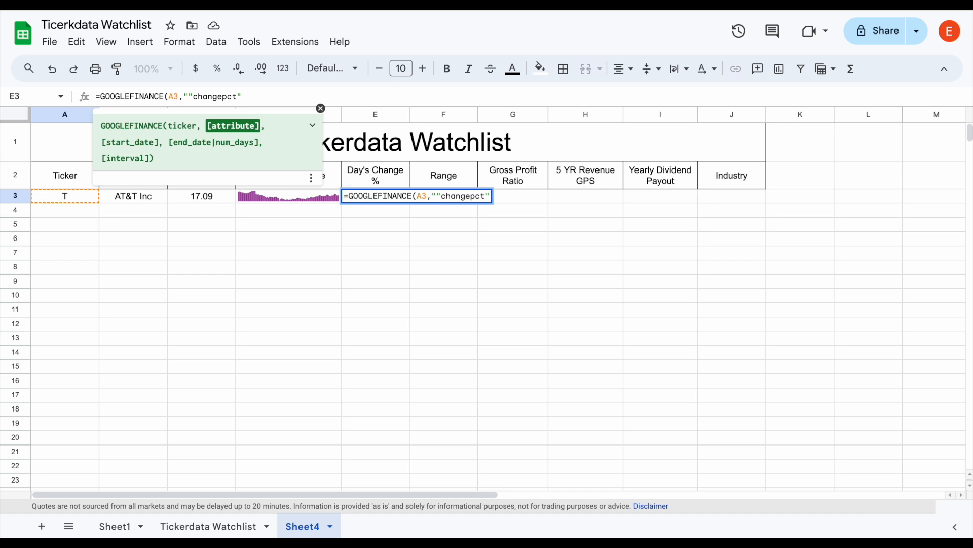
{"action": "type", "text": ")/100"}
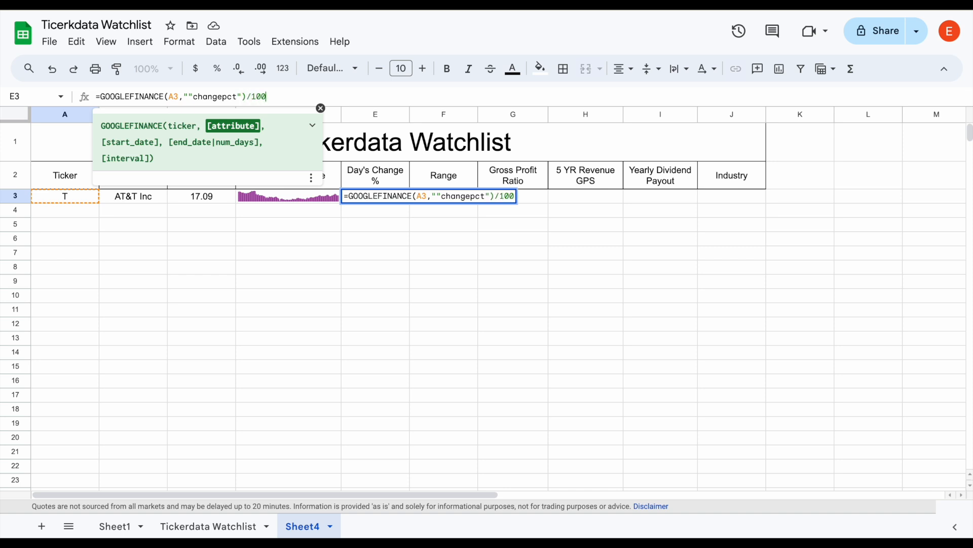
{"action": "key", "text": "Return"}
{"action": "left_click", "coordinate": [397, 199]}
{"action": "left_click", "coordinate": [403, 210]}
{"action": "left_click", "coordinate": [400, 198]}
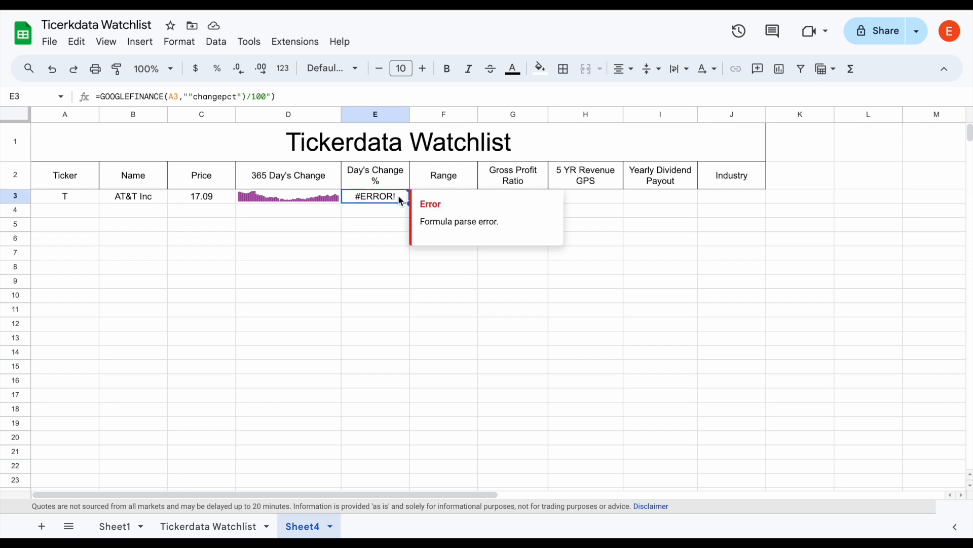
Correct E3's formula to =GOOGLEFINANCE(A3,"changepct")/100 by removing the stray characters, and format the cell as a percentage
{"action": "left_click", "coordinate": [273, 96]}
{"action": "key", "text": "BackSpace"}
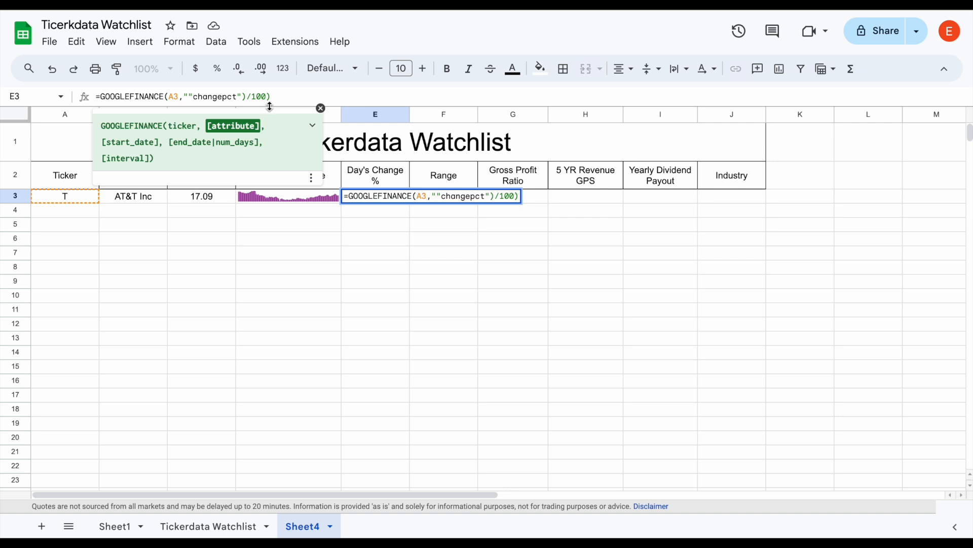
{"action": "left_click", "coordinate": [186, 96]}
{"action": "key", "text": "BackSpace"}
{"action": "left_click", "coordinate": [278, 98]}
{"action": "key", "text": "BackSpace"}
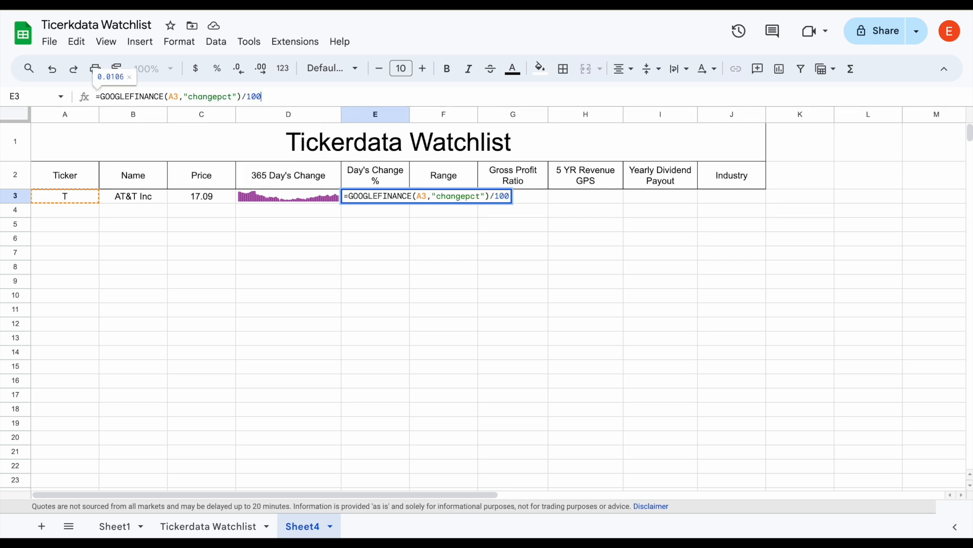
{"action": "key", "text": "Return"}
{"action": "left_click", "coordinate": [396, 194]}
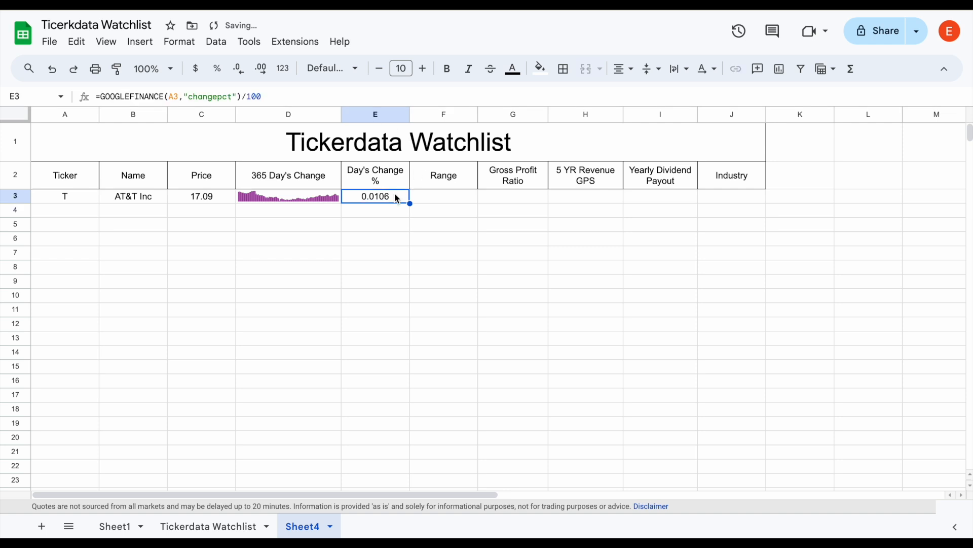
{"action": "left_click", "coordinate": [225, 75]}
Test the row's formulas by changing the ticker in A3 to AAPL and back to T
{"action": "left_click_drag", "start_coordinate": [84, 196], "coordinate": [380, 196]}
{"action": "left_click", "coordinate": [92, 199]}
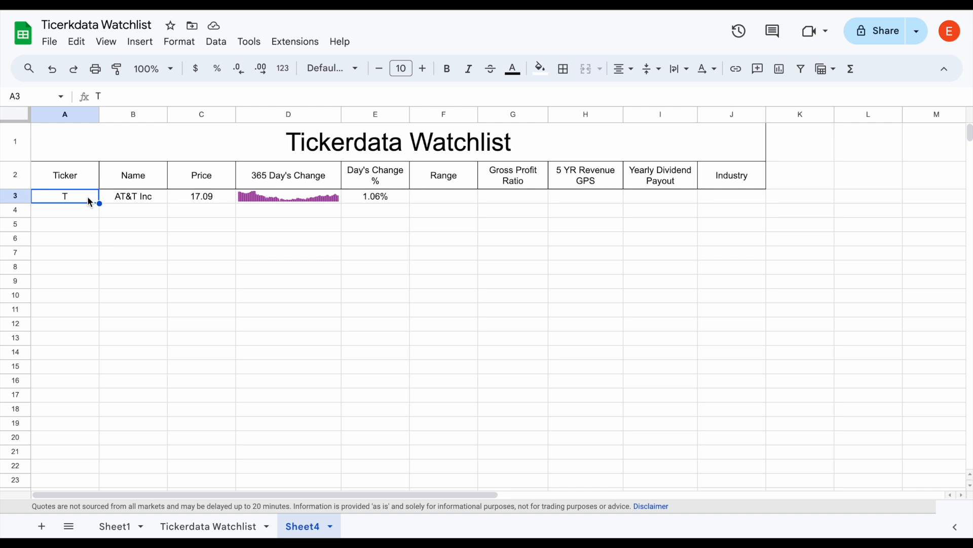
{"action": "type", "text": "AAPL"}
{"action": "key", "text": "Return"}
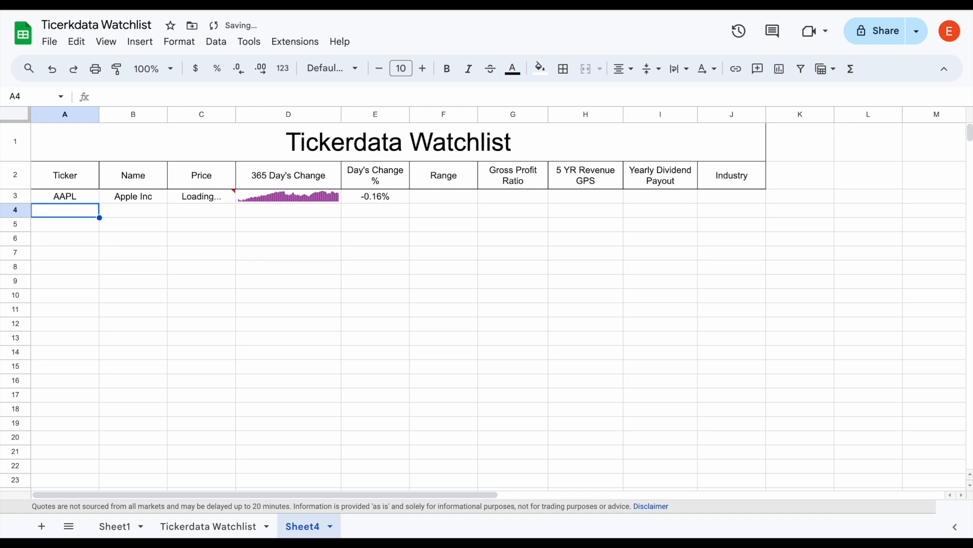
{"action": "left_click", "coordinate": [83, 195]}
{"action": "type", "text": "T"}
{"action": "key", "text": "Return"}
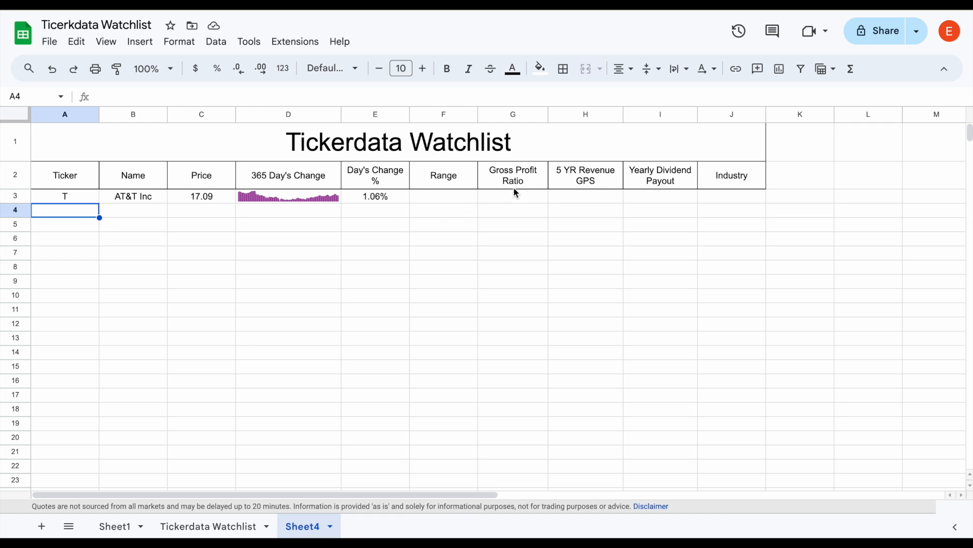
{"action": "left_click", "coordinate": [526, 186]}
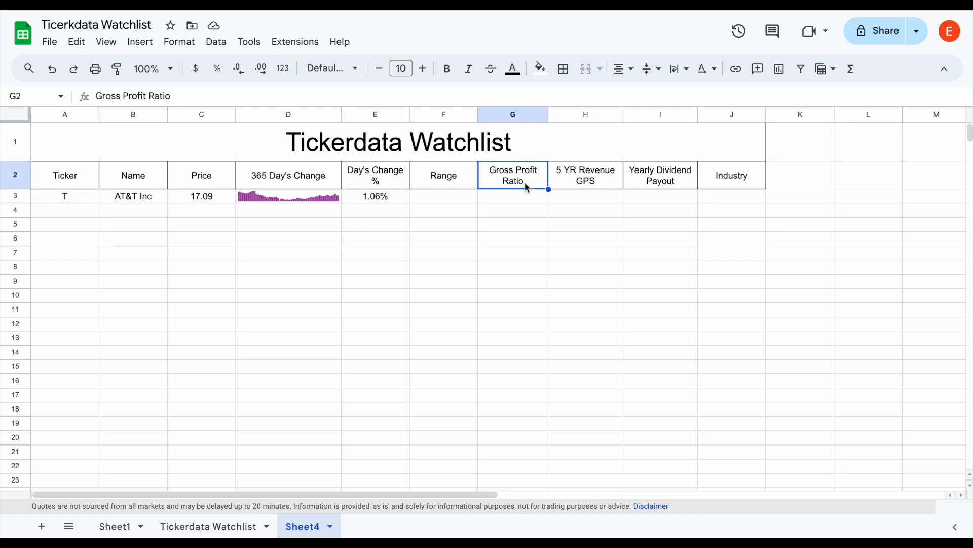
{"action": "left_click", "coordinate": [597, 182]}
{"action": "left_click", "coordinate": [681, 184]}
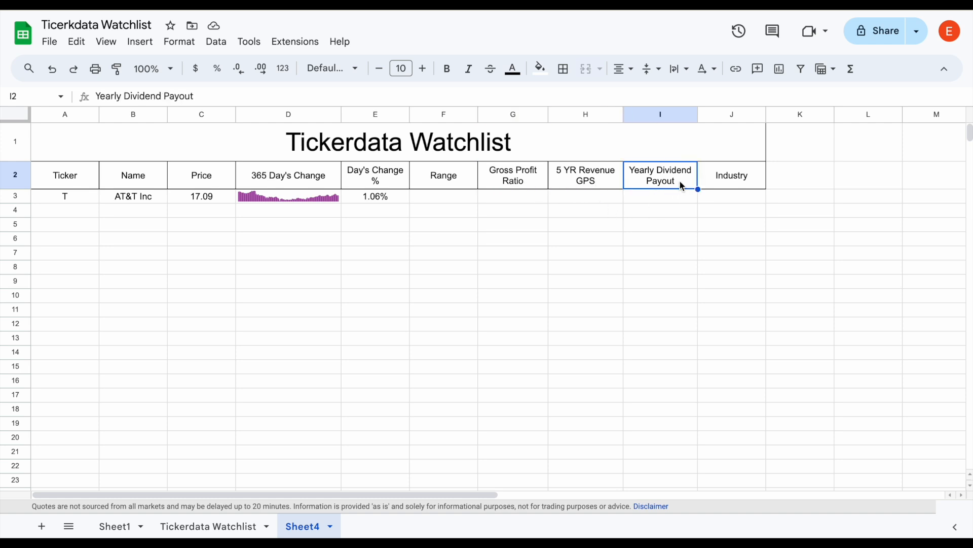
Enter =TICKERDATALIVE(A3,F2) in F3 to pull the ticker's range, and select the cell to check its formula
{"action": "left_click", "coordinate": [468, 199]}
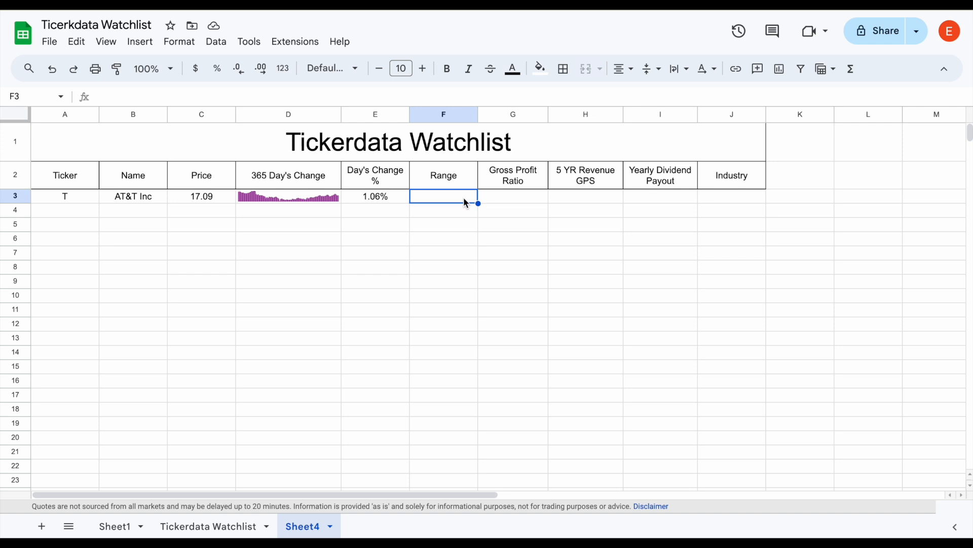
{"action": "type", "text": "=ticker"}
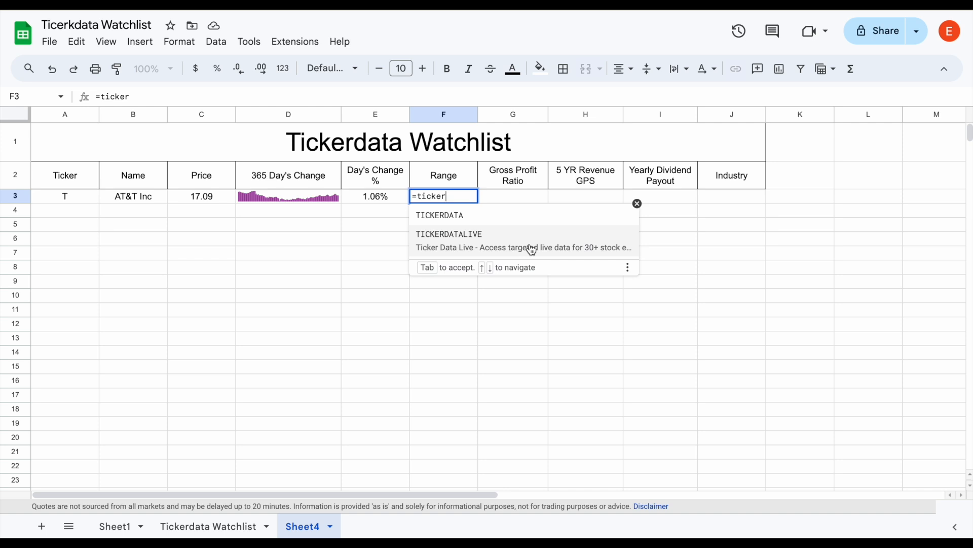
{"action": "left_click", "coordinate": [494, 241]}
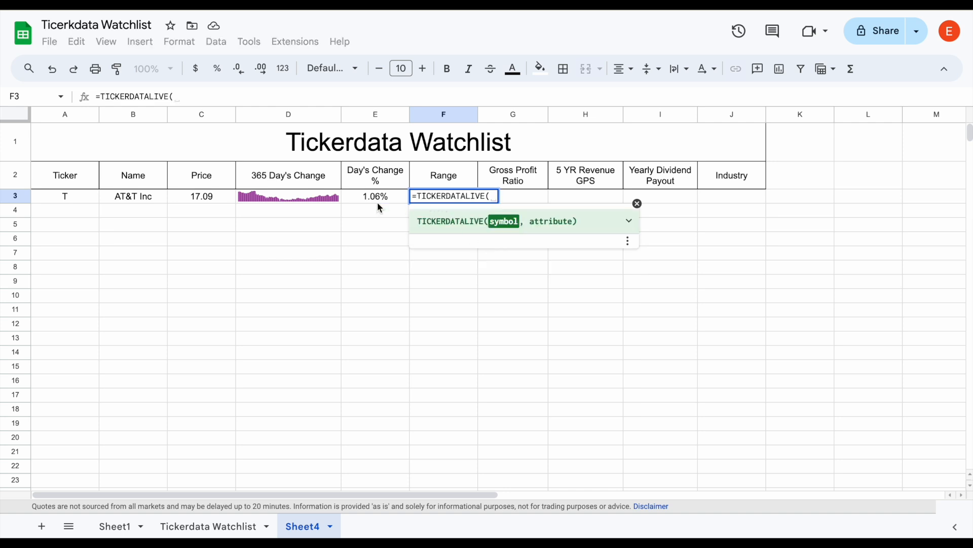
{"action": "left_click", "coordinate": [81, 199]}
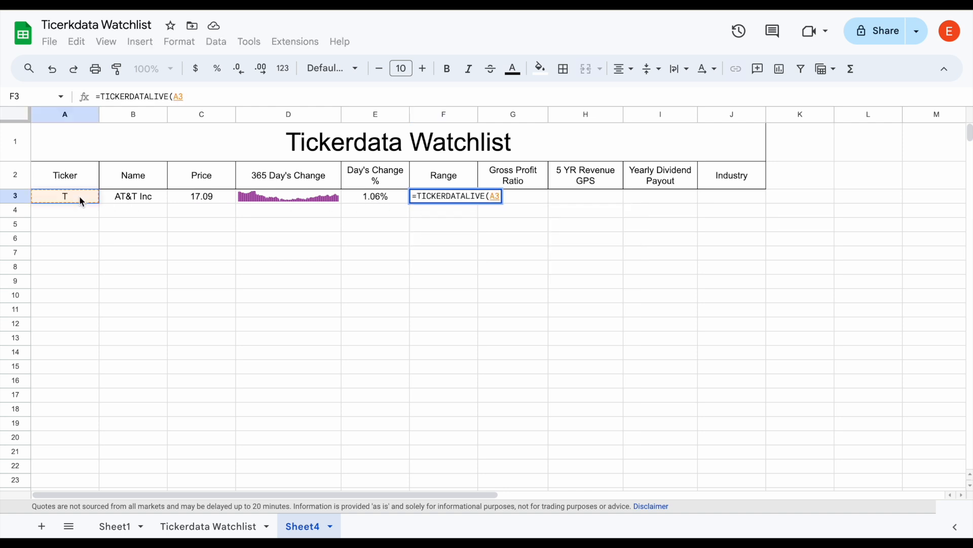
{"action": "type", "text": ","}
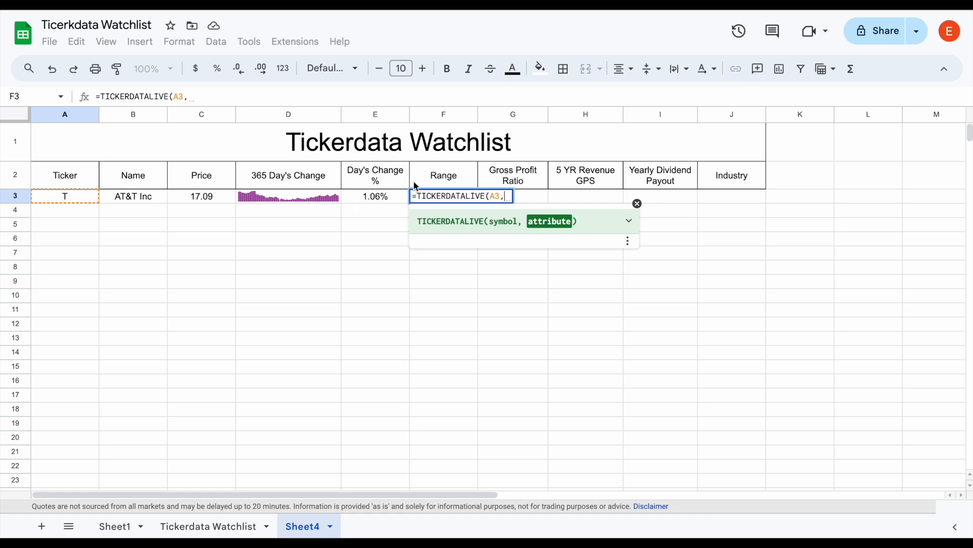
{"action": "left_click", "coordinate": [444, 177]}
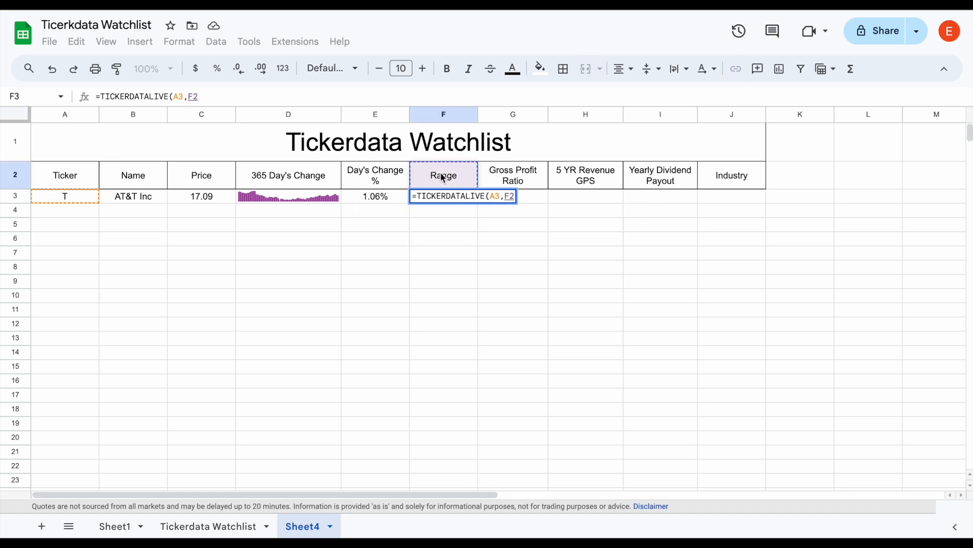
{"action": "key", "text": "Return"}
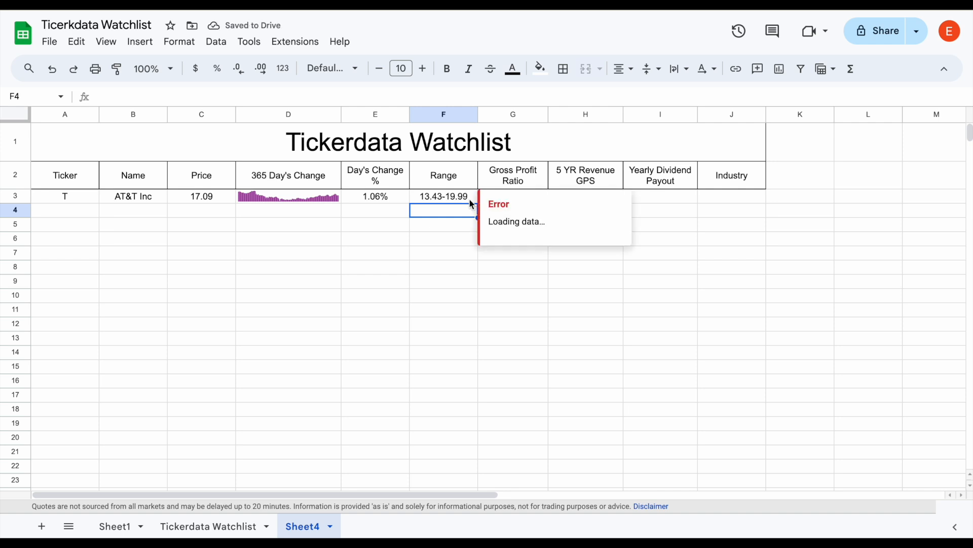
{"action": "left_click", "coordinate": [472, 203]}
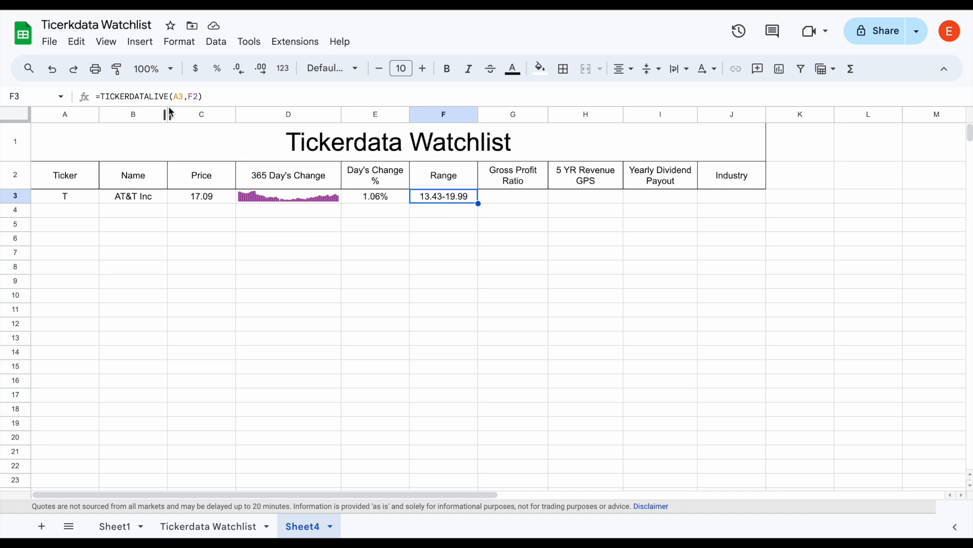
Enter =TICKERDATA(A3,G2,2023) in G3 for the gross profit ratio and format the cell as a percentage
{"action": "left_click", "coordinate": [523, 203]}
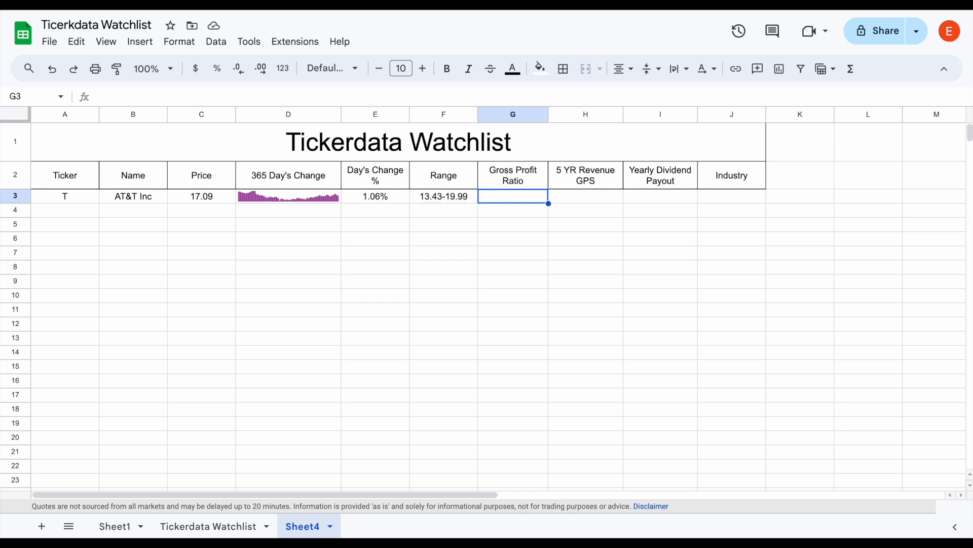
{"action": "type", "text": "="}
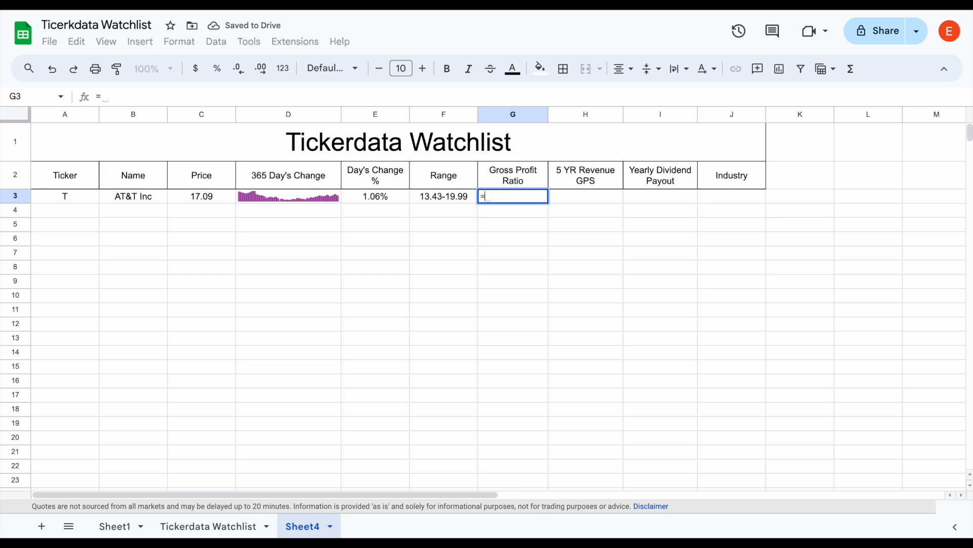
{"action": "type", "text": "tick"}
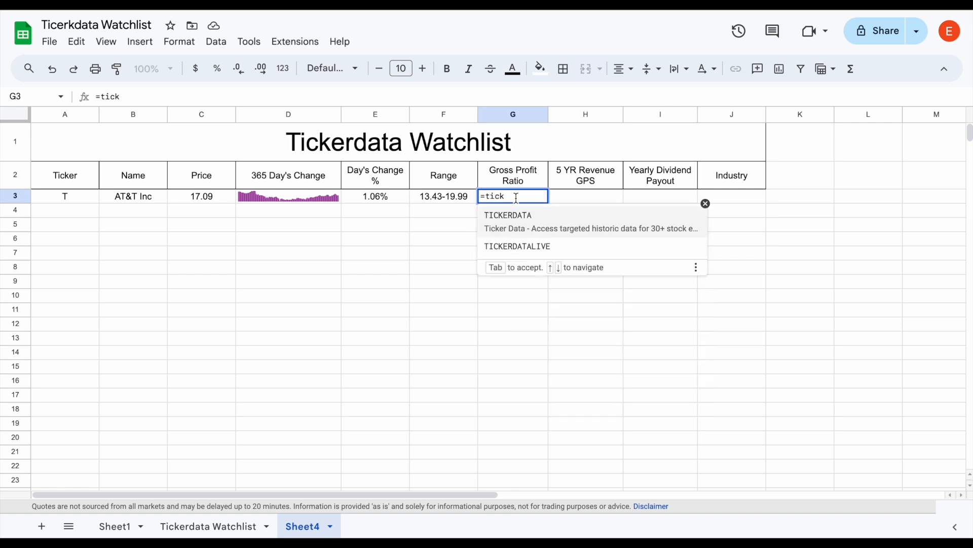
{"action": "left_click", "coordinate": [537, 220]}
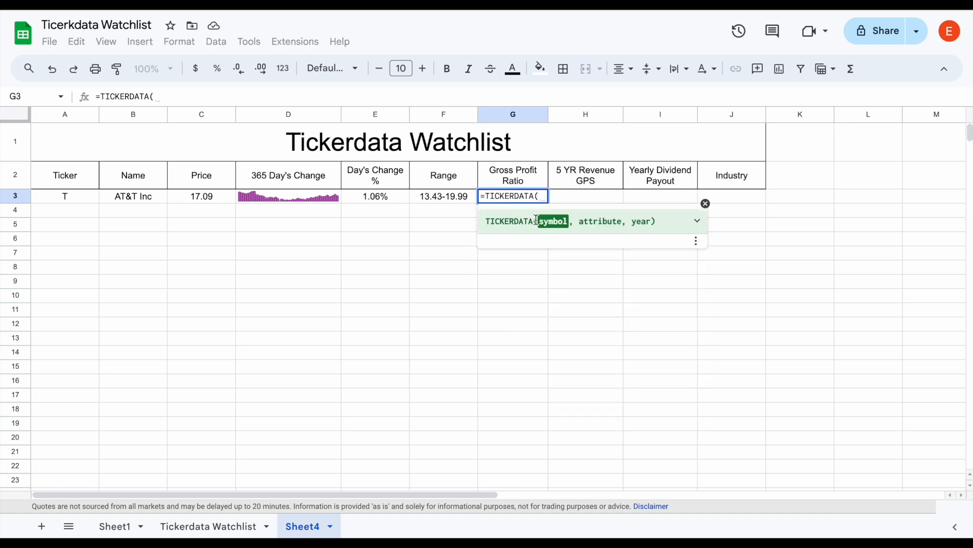
{"action": "left_click", "coordinate": [88, 198]}
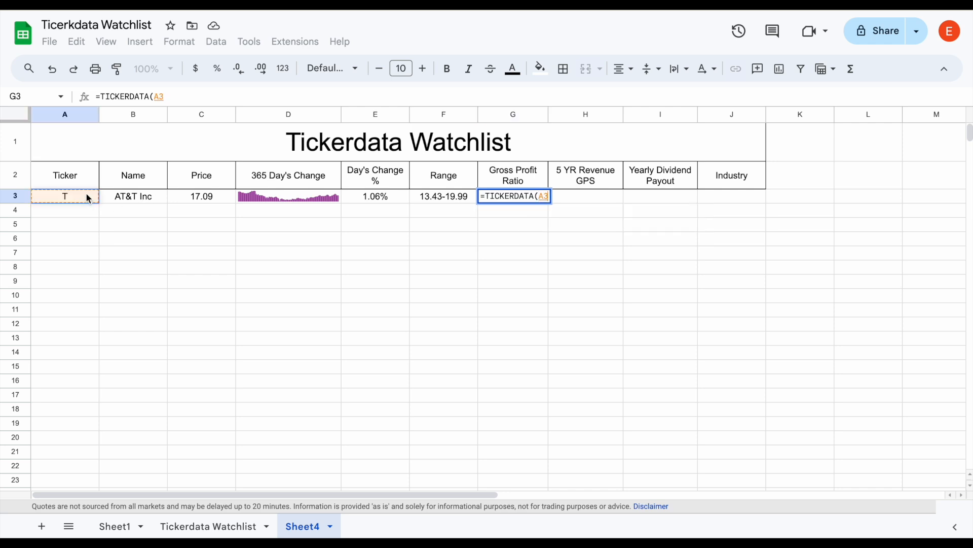
{"action": "type", "text": ","}
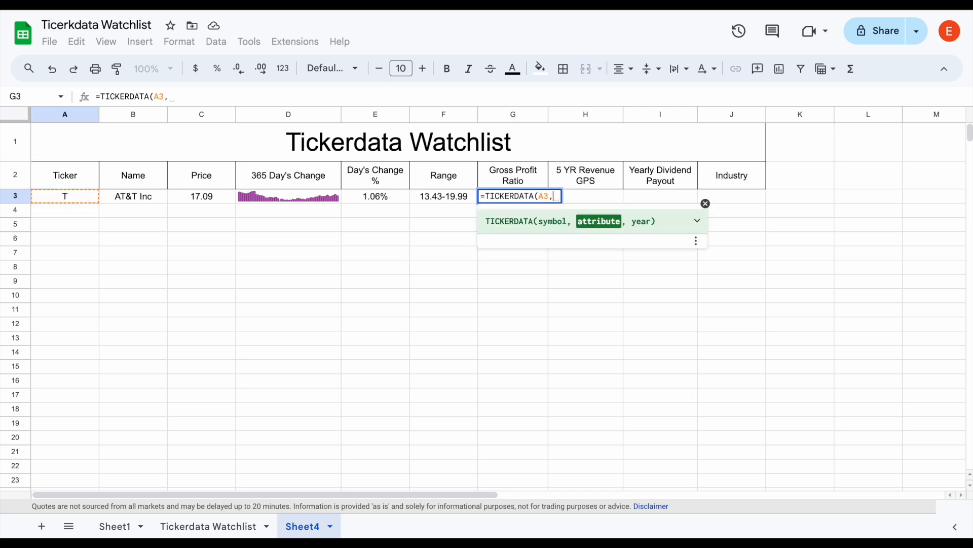
{"action": "left_click", "coordinate": [507, 171]}
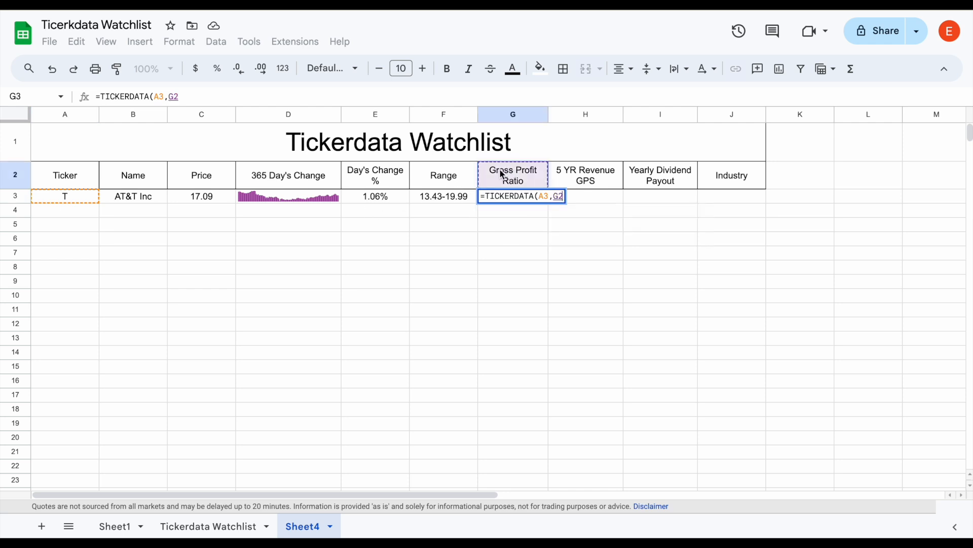
{"action": "type", "text": ",\""}
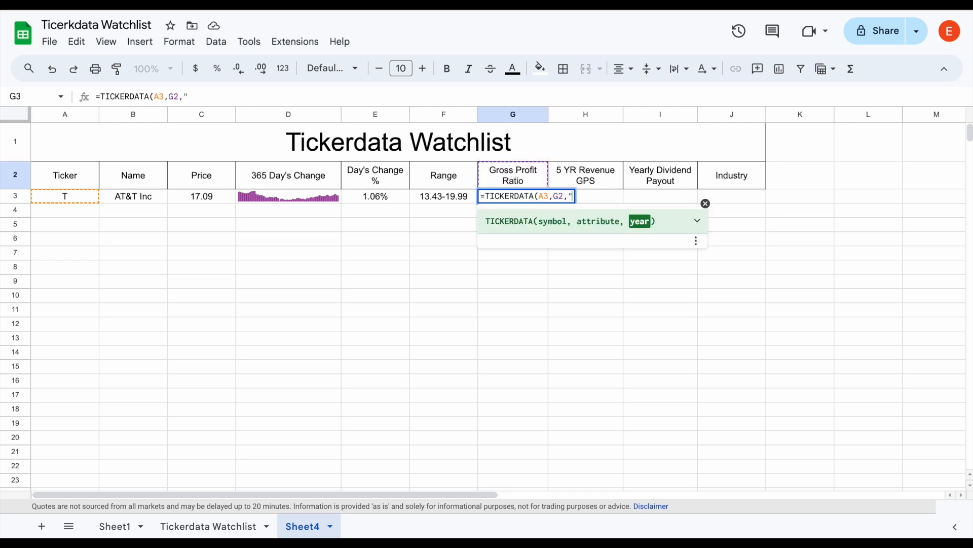
{"action": "key", "text": "BackSpace"}
{"action": "type", "text": "2023"}
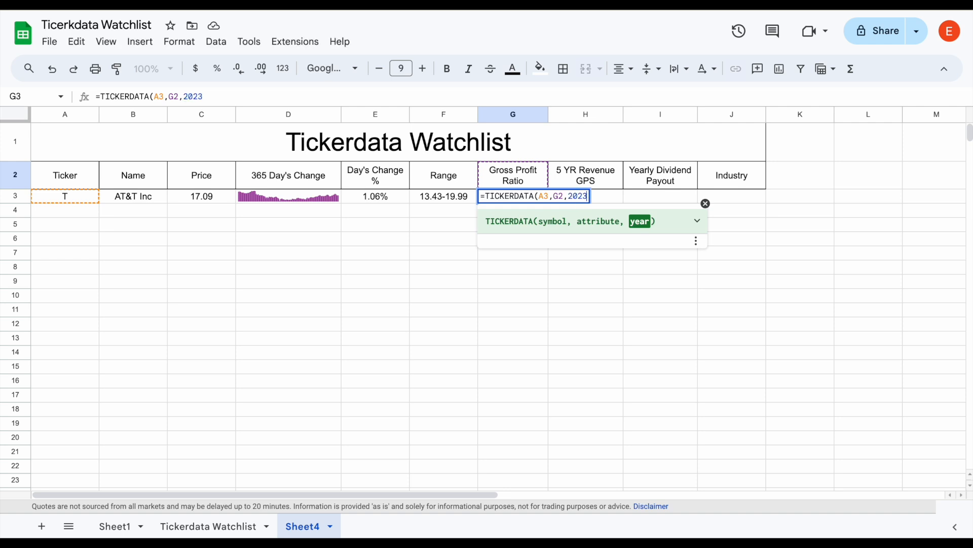
{"action": "type", "text": ")"}
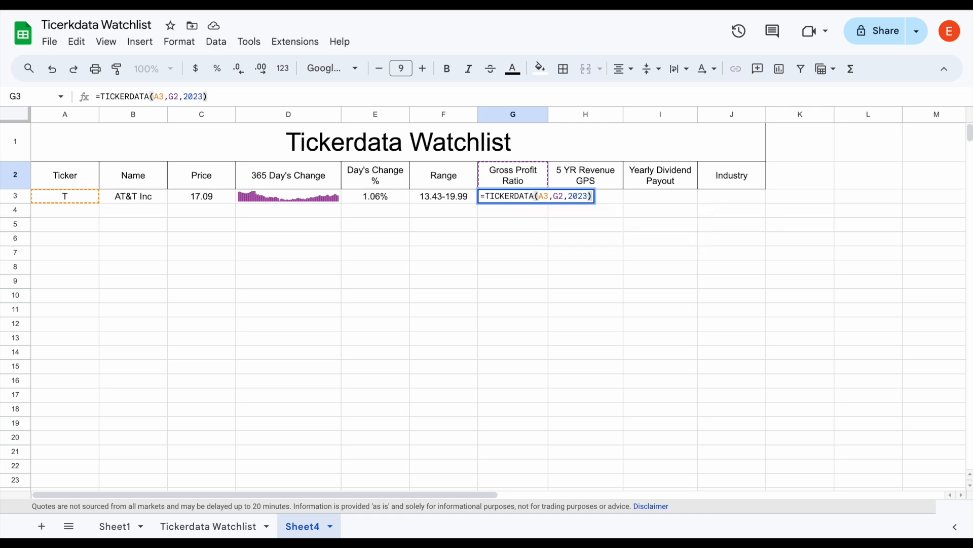
{"action": "key", "text": "Return"}
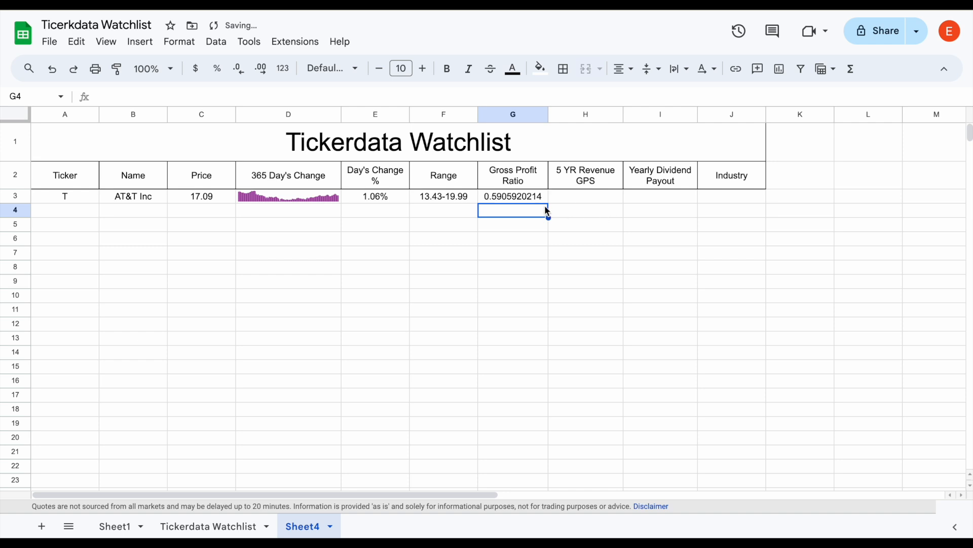
{"action": "left_click", "coordinate": [538, 201]}
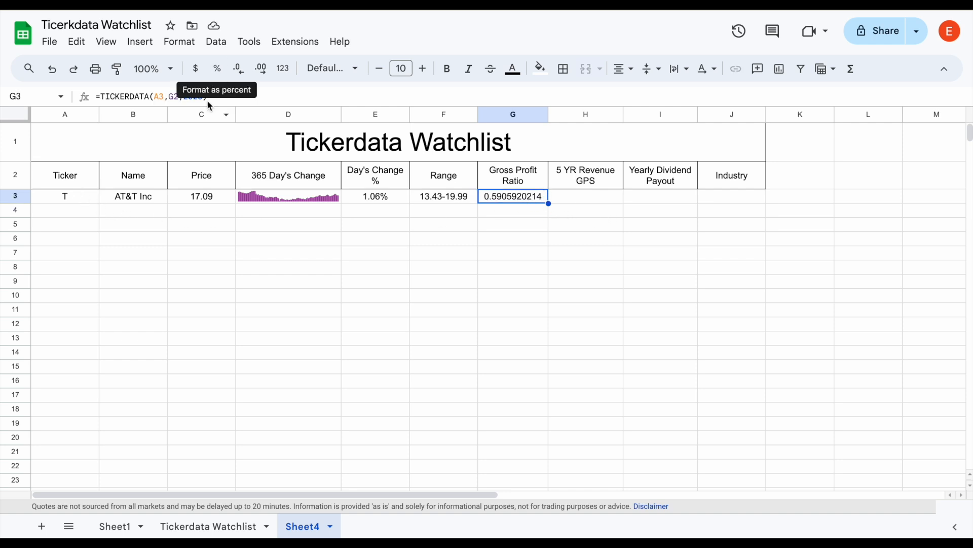
{"action": "left_click", "coordinate": [218, 71]}
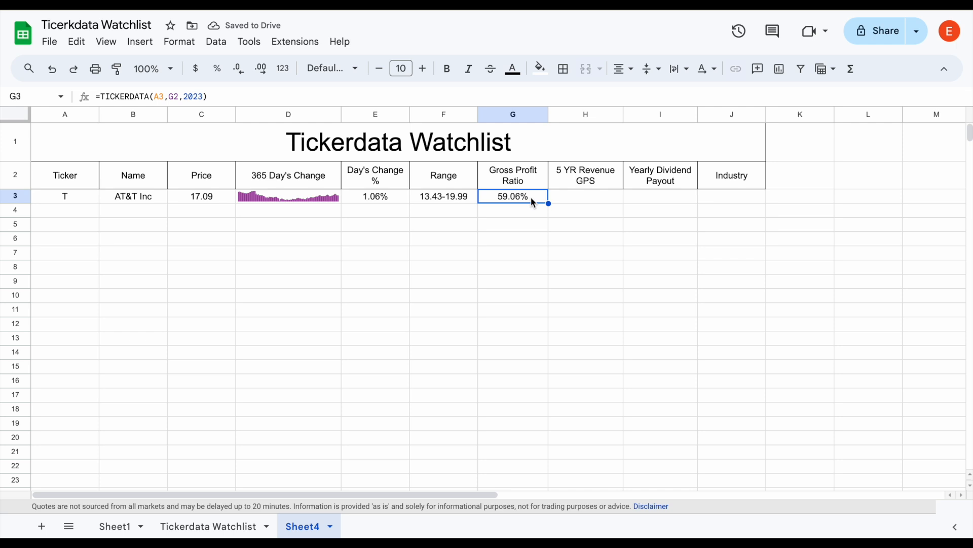
Test the row's formulas by changing the ticker in A3 to MSFT and back to T
{"action": "left_click", "coordinate": [91, 203]}
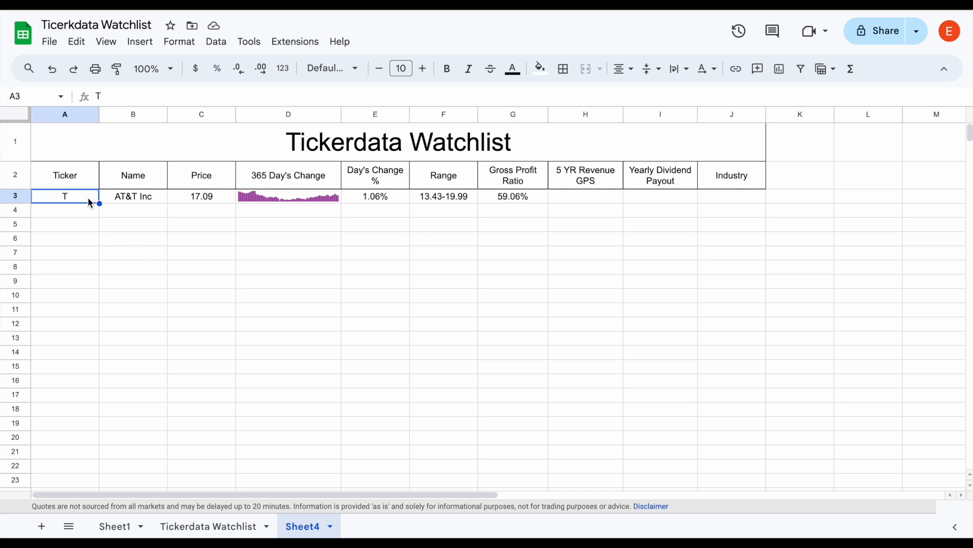
{"action": "type", "text": "MSFT"}
{"action": "key", "text": "Return"}
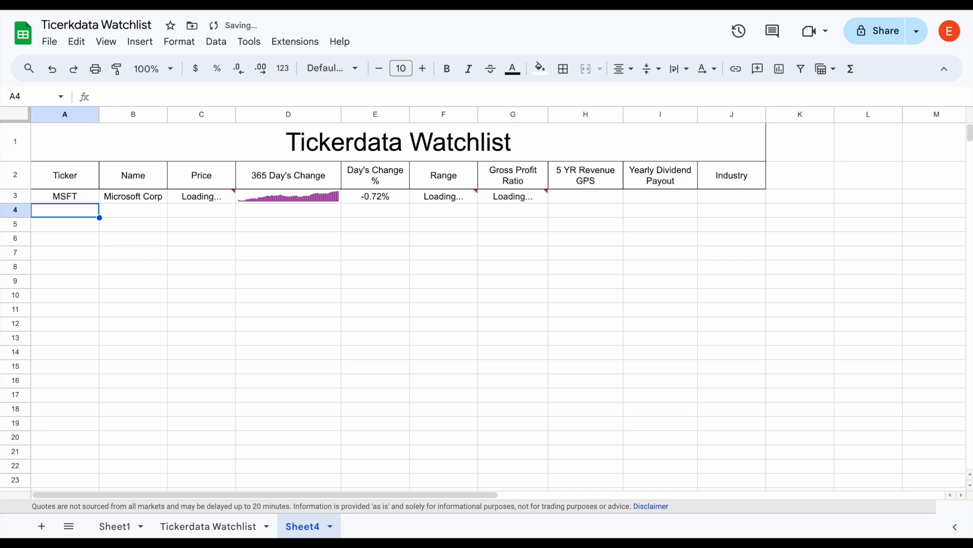
{"action": "left_click", "coordinate": [459, 240]}
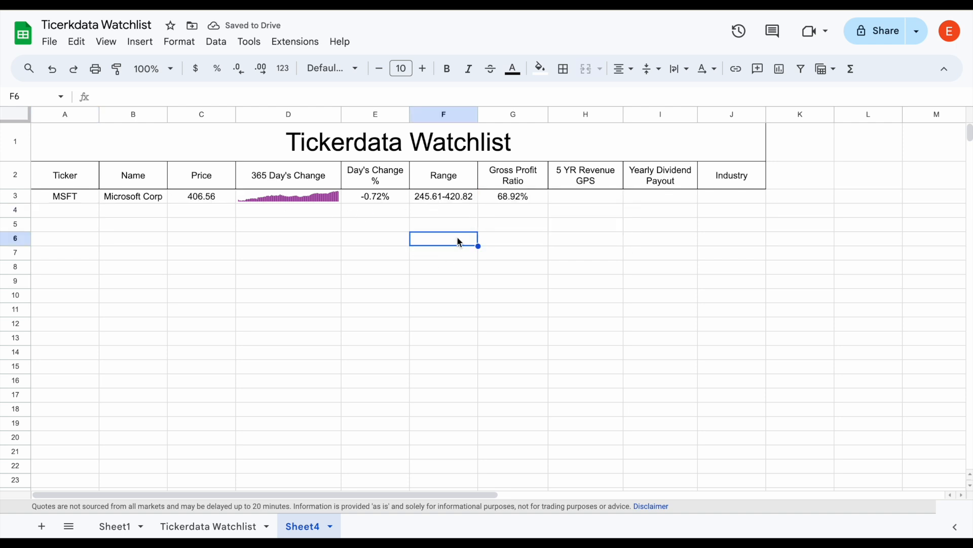
{"action": "left_click", "coordinate": [78, 195]}
{"action": "type", "text": "T"}
{"action": "key", "text": "Return"}
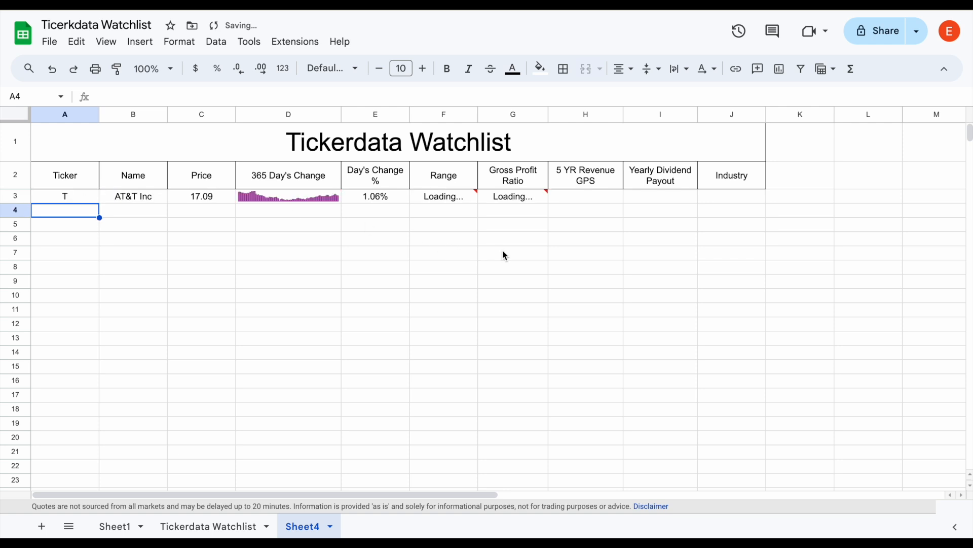
{"action": "left_click", "coordinate": [505, 255]}
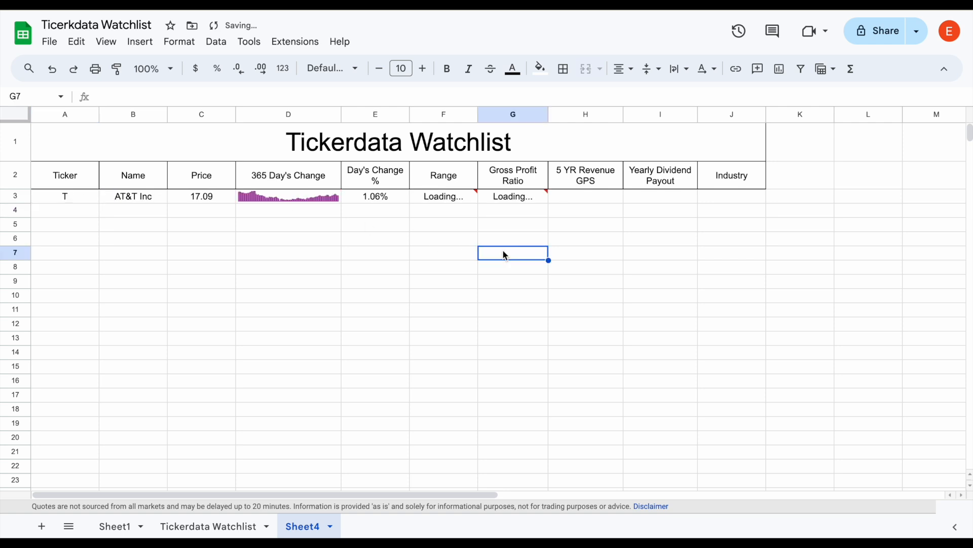
Make the ticker reference in G3's formula absolute, so it reads =TICKERDATA($A$3,G2,2023)
{"action": "left_click", "coordinate": [598, 182]}
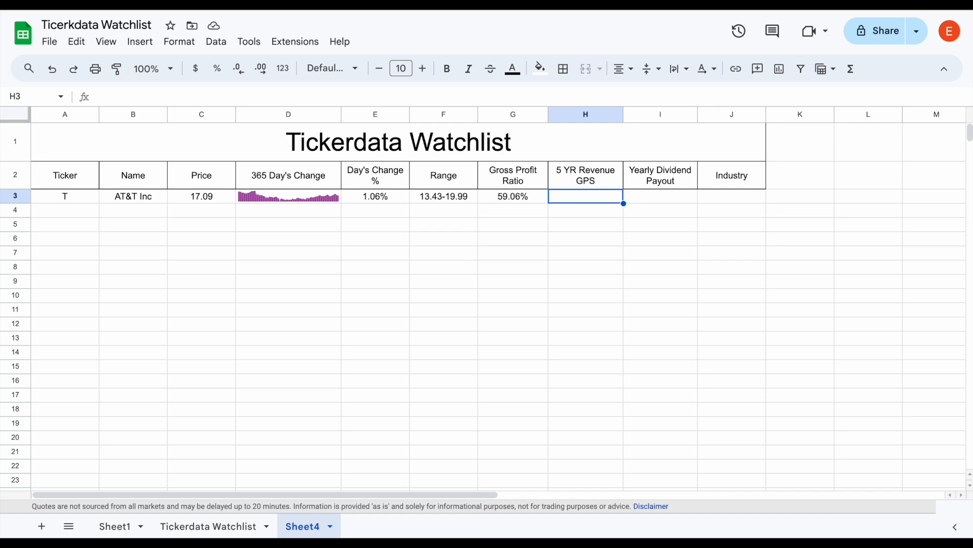
{"action": "left_click", "coordinate": [515, 201]}
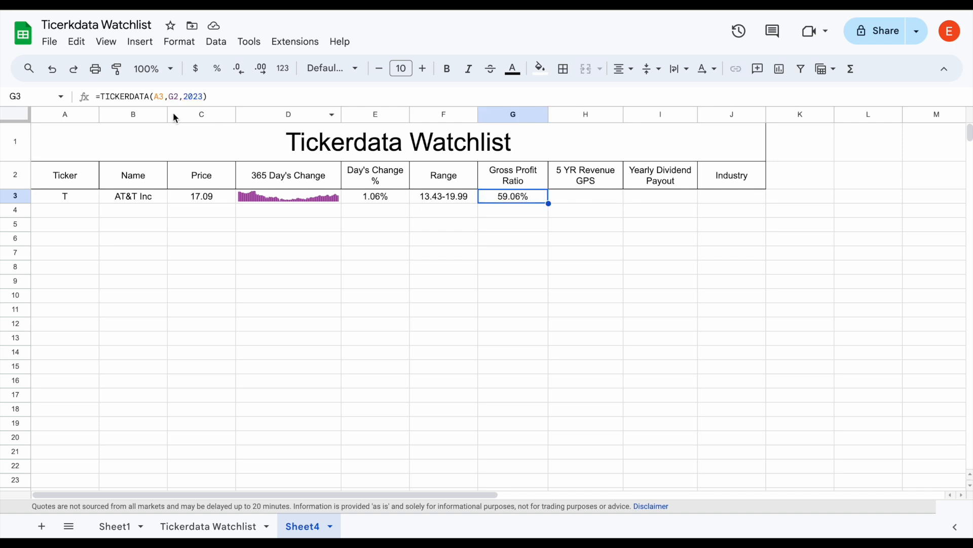
{"action": "left_click", "coordinate": [157, 97]}
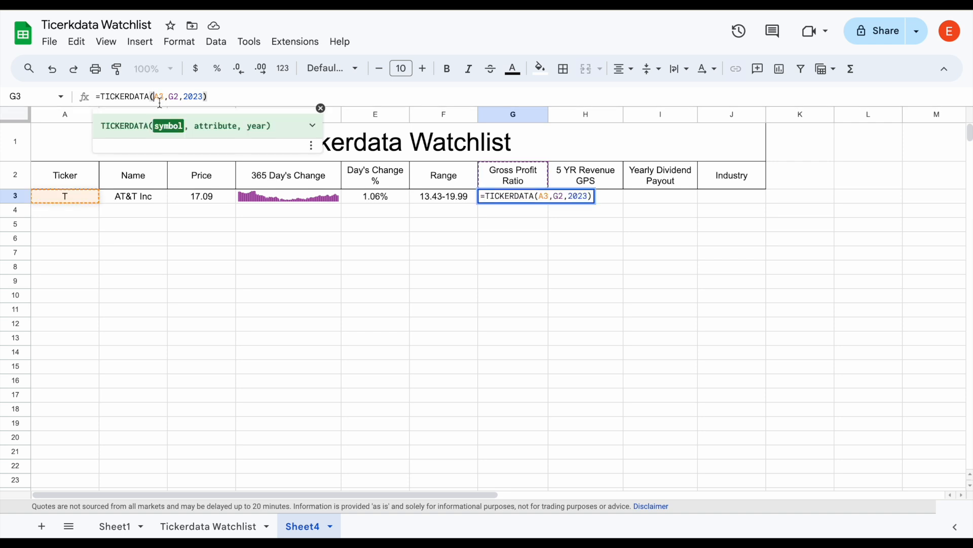
{"action": "type", "text": "$"}
{"action": "key", "text": "Right"}
{"action": "type", "text": "$"}
{"action": "key", "text": "Return"}
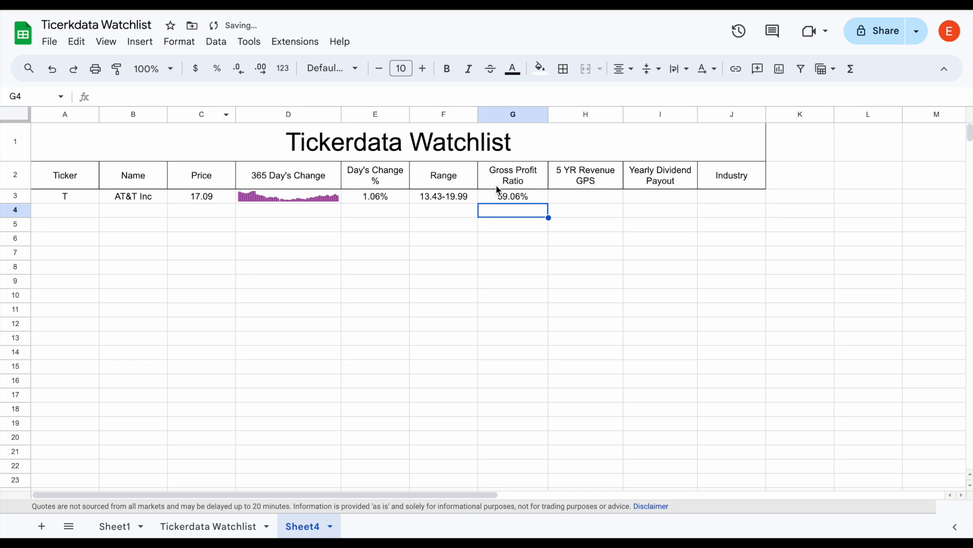
Fill G3's formula across into H3 and I3 for the revenue and dividend columns
{"action": "left_click", "coordinate": [514, 197]}
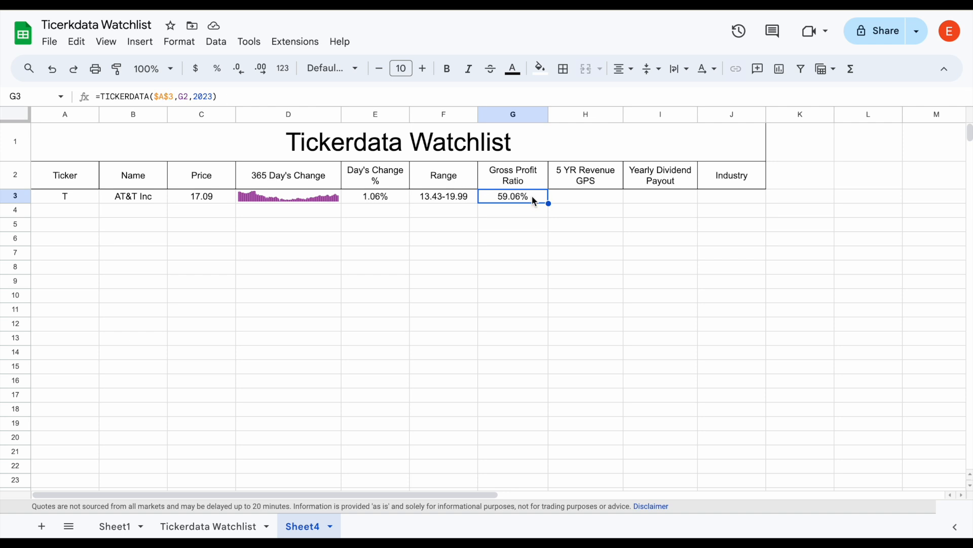
{"action": "left_click_drag", "start_coordinate": [549, 203], "coordinate": [654, 198]}
{"action": "left_click_drag", "start_coordinate": [654, 199], "coordinate": [654, 198]}
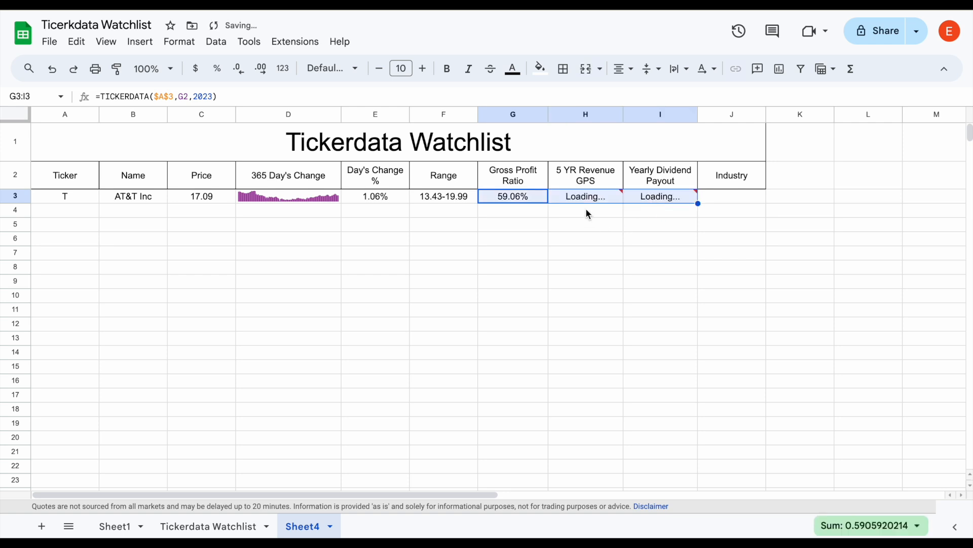
{"action": "left_click", "coordinate": [649, 222]}
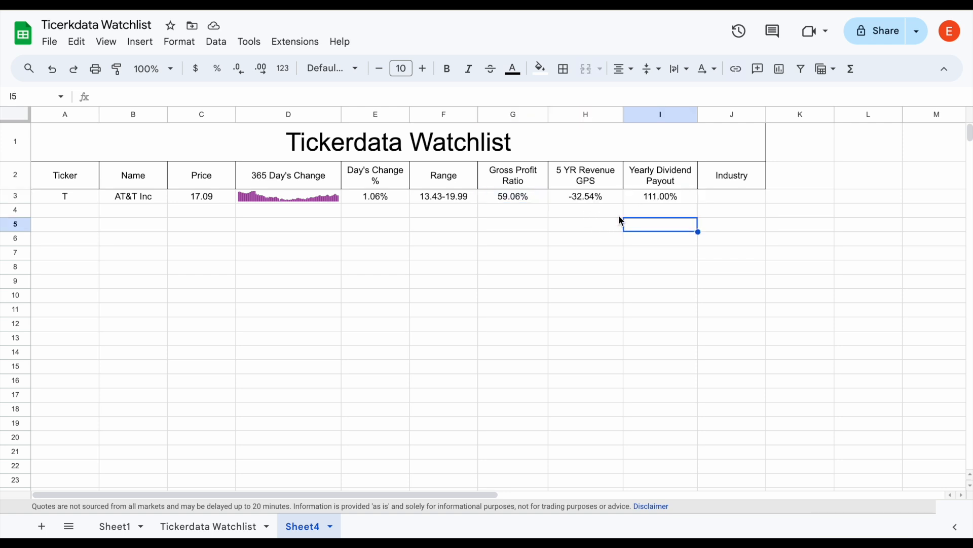
Check the filled formula in H3 and format the yearly dividend payout in I3 as currency
{"action": "left_click", "coordinate": [609, 200]}
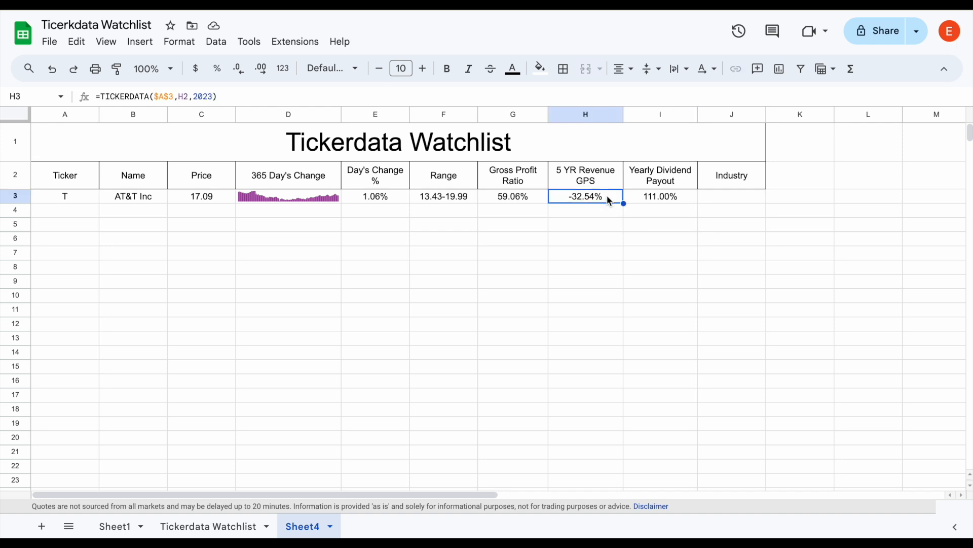
{"action": "left_click", "coordinate": [684, 198]}
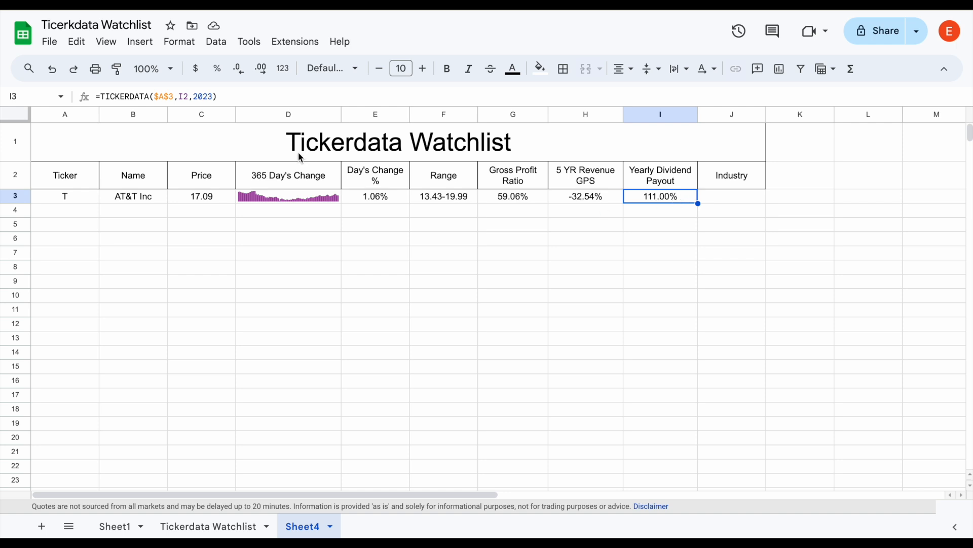
{"action": "left_click", "coordinate": [197, 72]}
Copy the formula text from F3 into J3 and change its header reference to J2, giving =TICKERDATALIVE(A3,J2)
{"action": "left_click", "coordinate": [728, 198]}
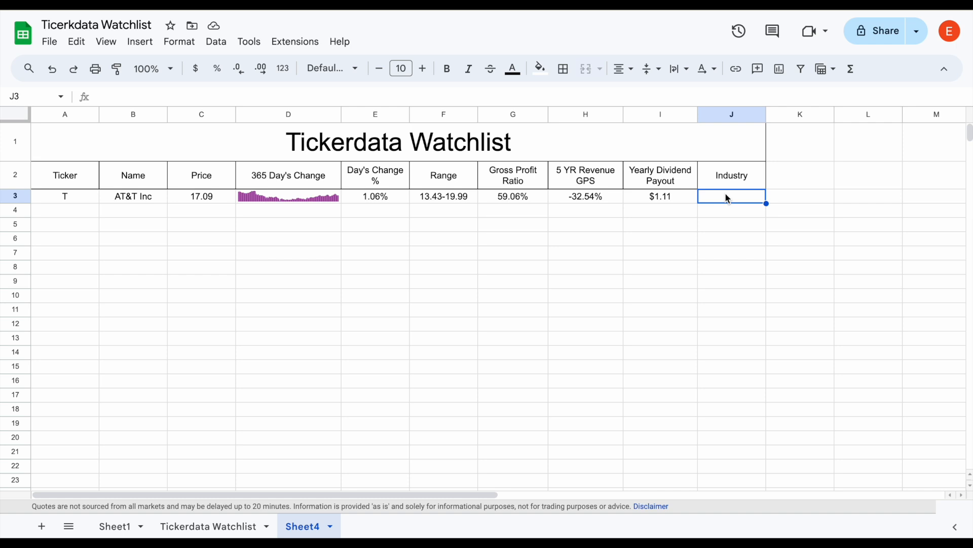
{"action": "left_click", "coordinate": [460, 202]}
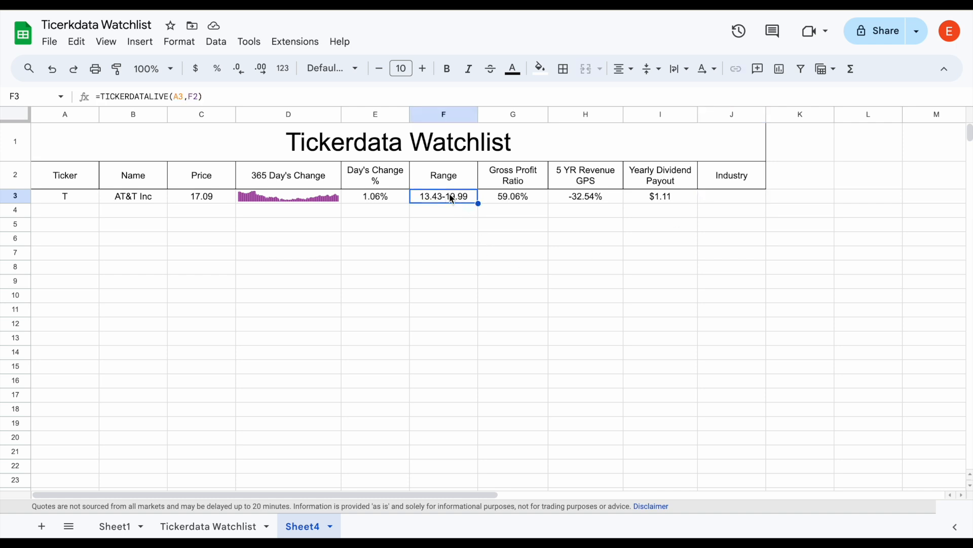
{"action": "left_click_drag", "start_coordinate": [219, 96], "coordinate": [71, 99]}
{"action": "key", "text": "ctrl+c"}
{"action": "key", "text": "Return"}
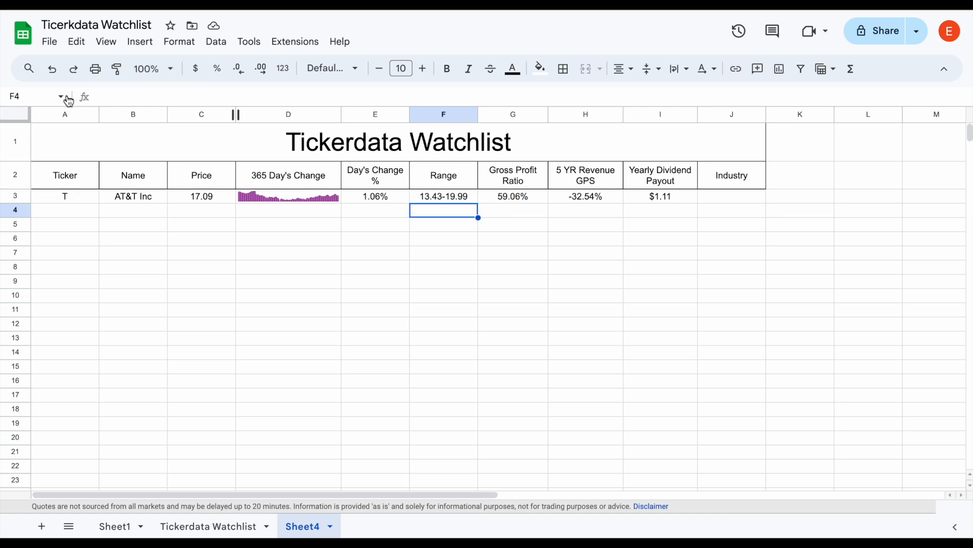
{"action": "left_click", "coordinate": [710, 198]}
{"action": "key", "text": "ctrl+v"}
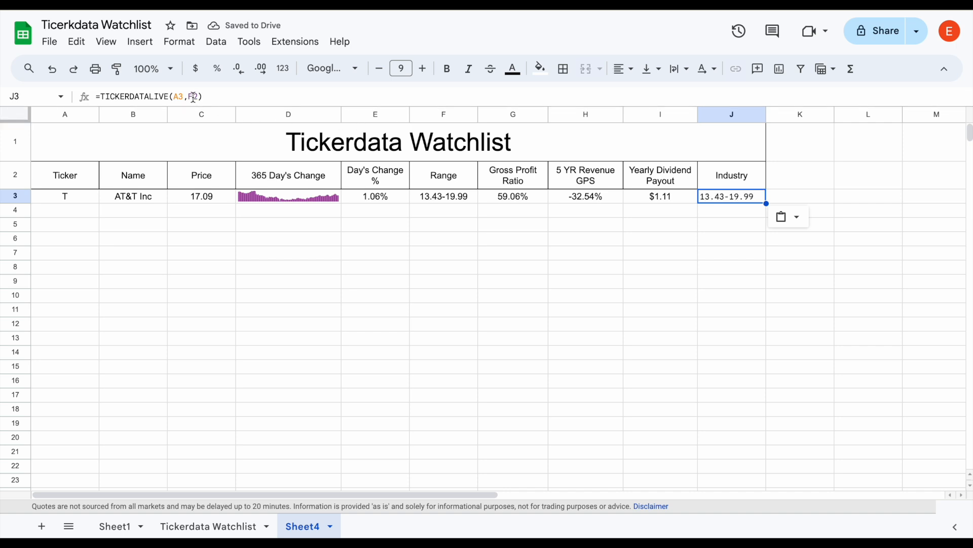
{"action": "left_click", "coordinate": [194, 97]}
{"action": "key", "text": "BackSpace"}
{"action": "type", "text": "J"}
{"action": "key", "text": "Return"}
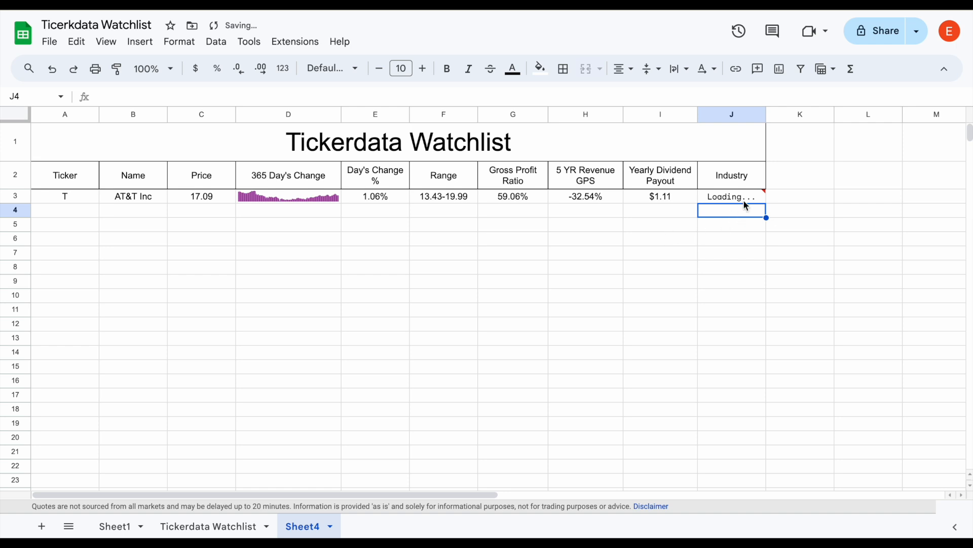
{"action": "left_click", "coordinate": [754, 226]}
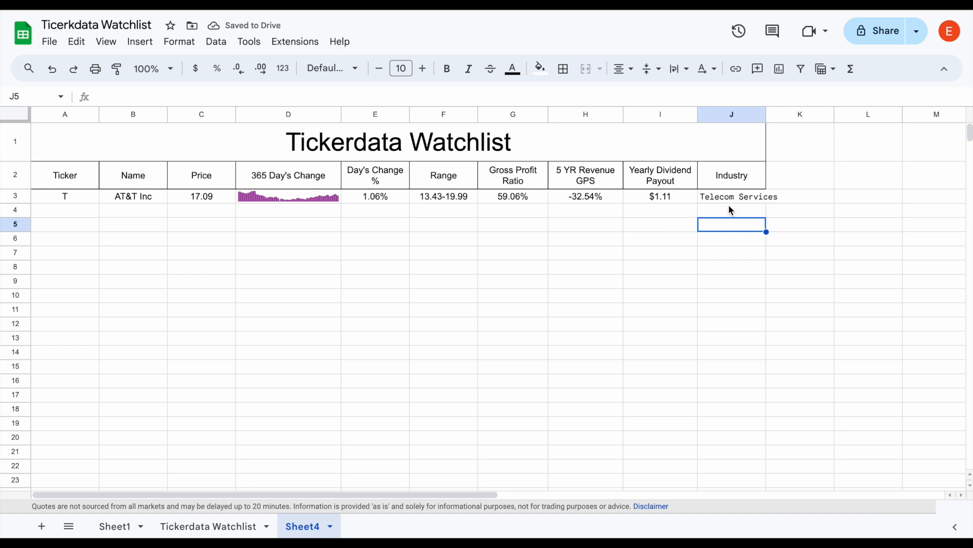
Fit the width of the Industry column J to its contents
{"action": "left_click", "coordinate": [730, 198]}
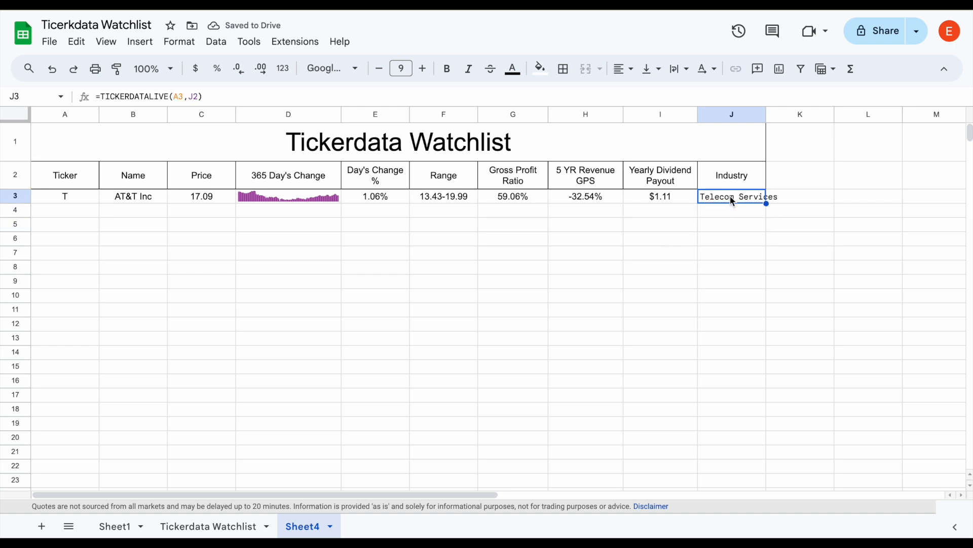
{"action": "double_click", "coordinate": [766, 114]}
{"action": "left_click", "coordinate": [722, 242]}
{"action": "left_click_drag", "start_coordinate": [81, 198], "coordinate": [754, 195]}
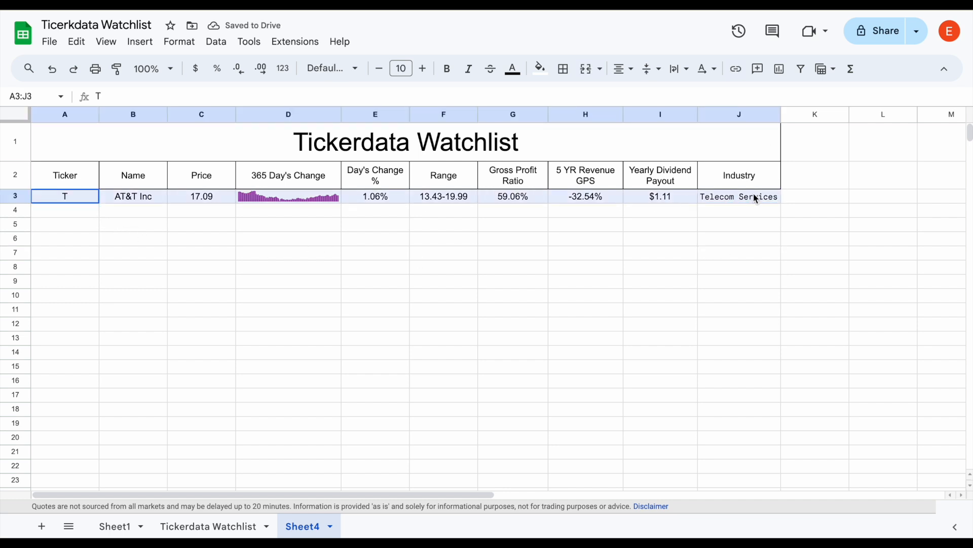
{"action": "left_click", "coordinate": [729, 231]}
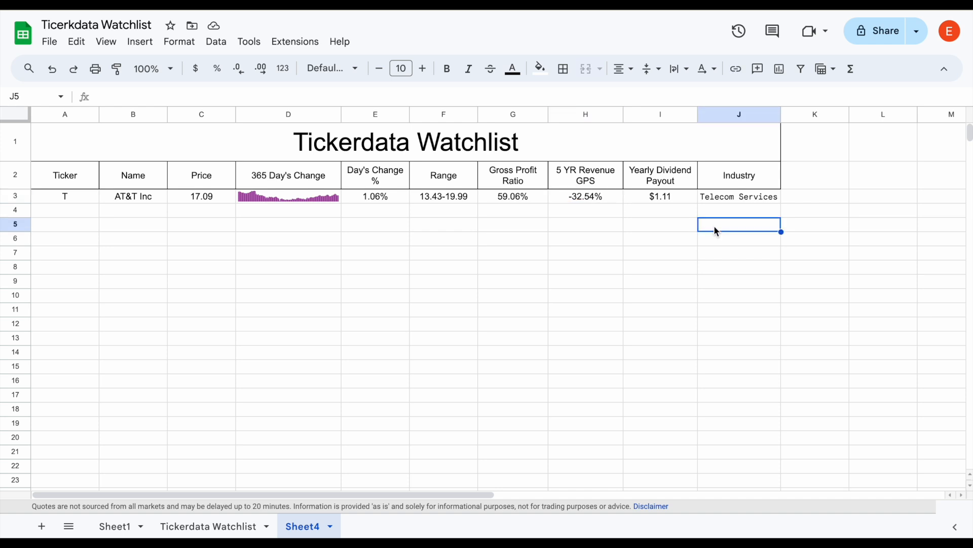
Make the Range header reference in F3 absolute, giving =TICKERDATALIVE(A3,$F$2)
{"action": "left_click", "coordinate": [450, 199]}
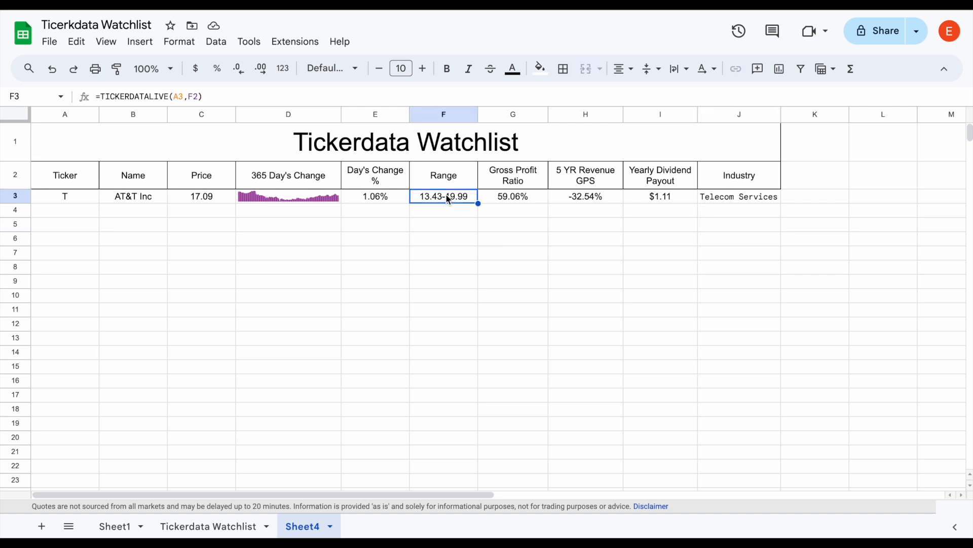
{"action": "left_click", "coordinate": [188, 96]}
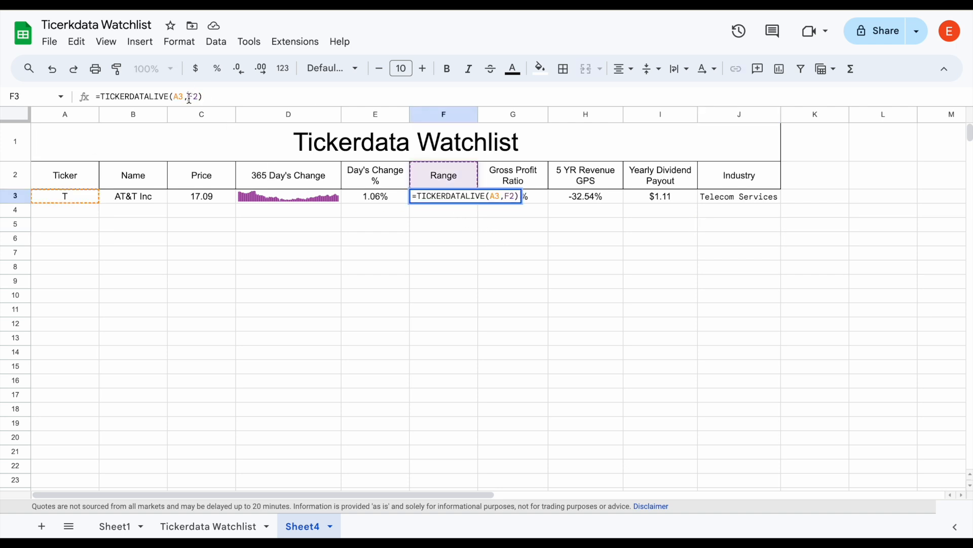
{"action": "type", "text": "$"}
{"action": "key", "text": "Right"}
{"action": "type", "text": "$"}
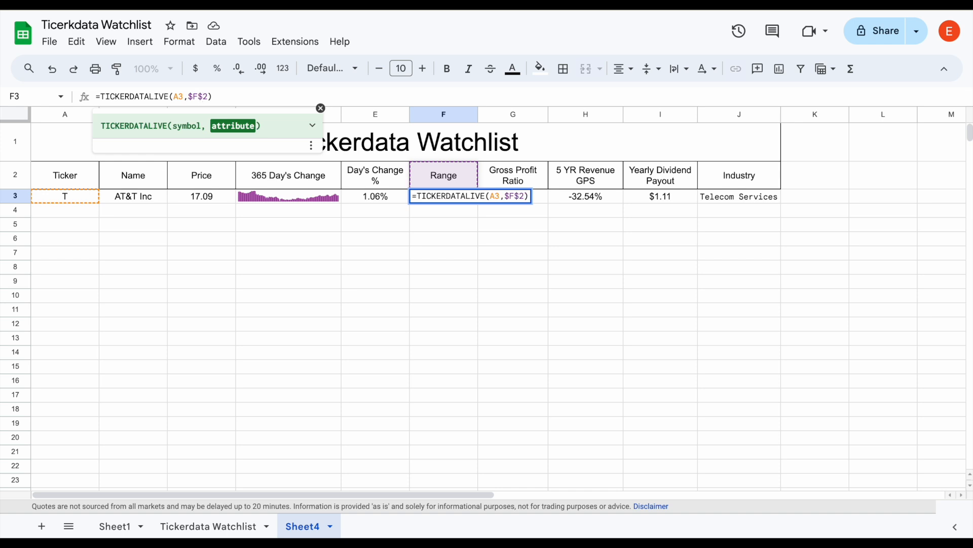
{"action": "key", "text": "Return"}
{"action": "left_click", "coordinate": [468, 196]}
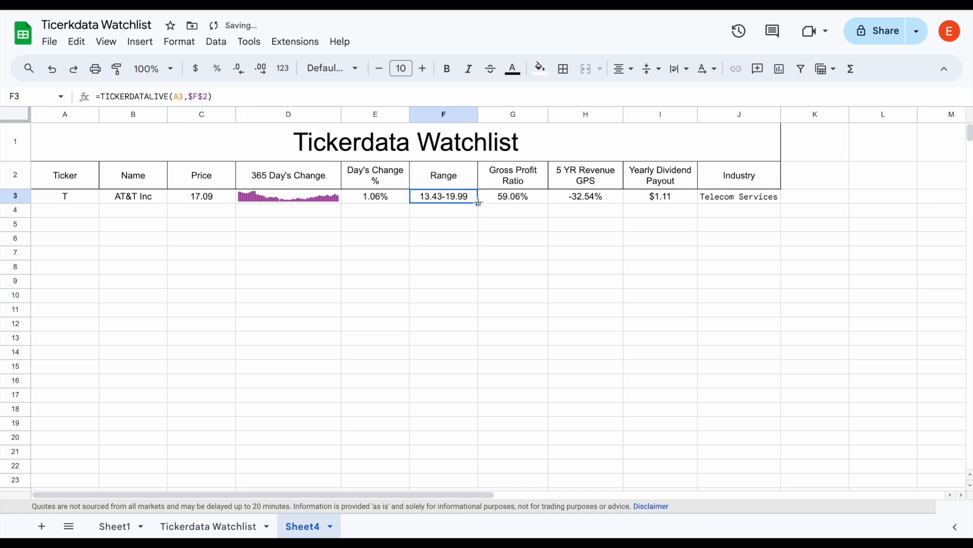
Make the Gross Profit Ratio header reference in G3's formula absolute as $G$2
{"action": "left_click", "coordinate": [507, 196]}
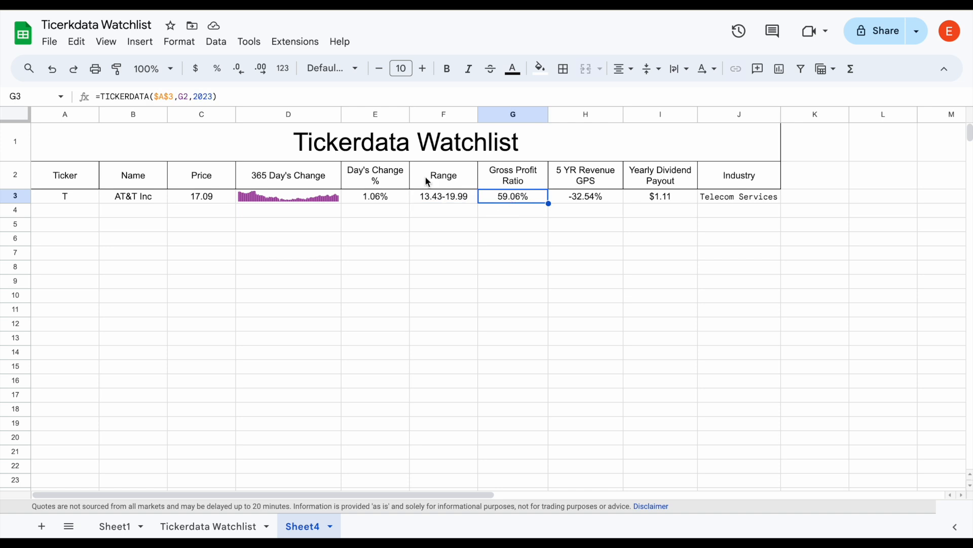
{"action": "left_click", "coordinate": [178, 99]}
{"action": "type", "text": "$"}
{"action": "key", "text": "Right"}
{"action": "type", "text": "$"}
{"action": "key", "text": "Return"}
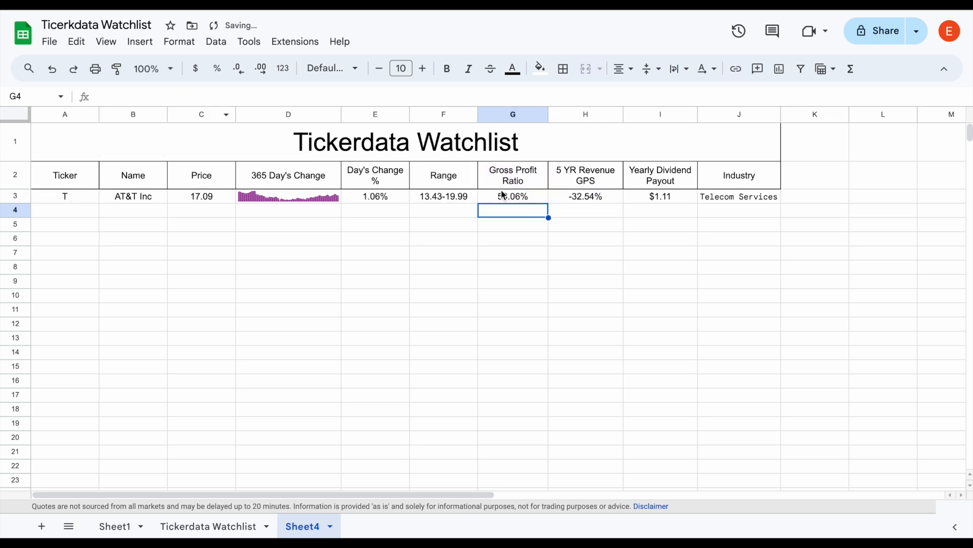
Try filling G3's formula with the locked header reference across into H3 and I3
{"action": "left_click", "coordinate": [534, 200]}
{"action": "left_click_drag", "start_coordinate": [549, 202], "coordinate": [645, 204]}
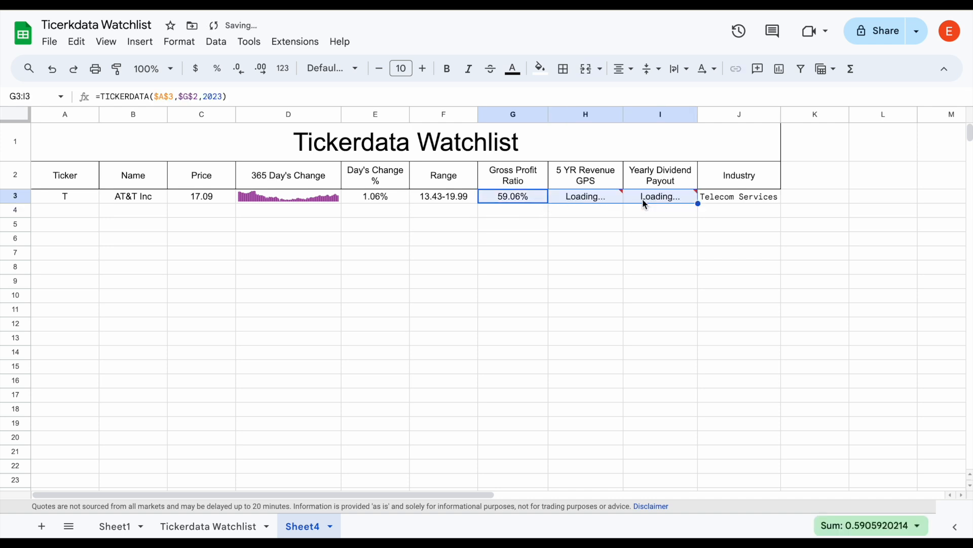
Make the Industry header reference in J3 absolute, giving =TICKERDATALIVE(A3,$J$2)
{"action": "left_click", "coordinate": [720, 199]}
{"action": "left_click", "coordinate": [190, 96]}
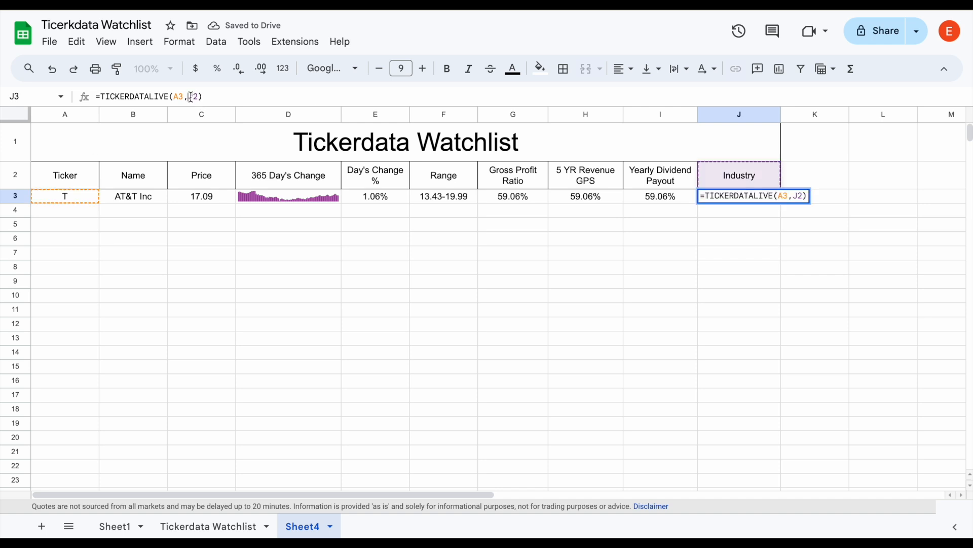
{"action": "type", "text": "$"}
{"action": "key", "text": "Right"}
{"action": "type", "text": "$"}
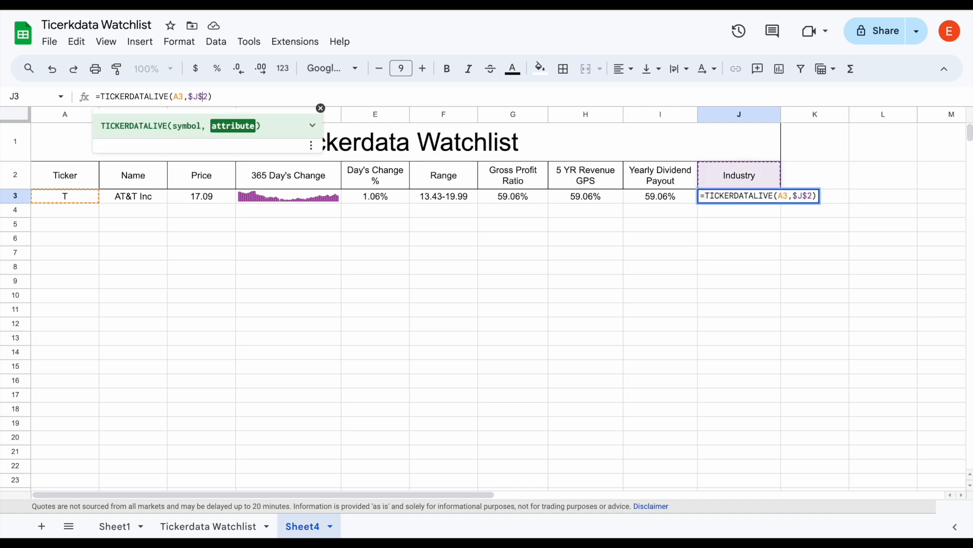
{"action": "key", "text": "Return"}
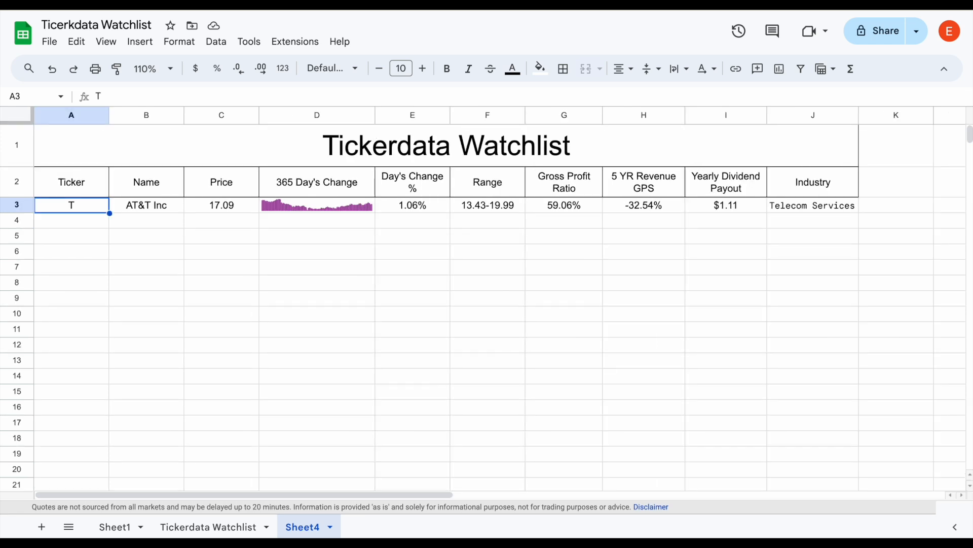
Add the tickers TSLA, TGT, AMZN, TROW, MSFT, KR, MO, WMT, VZ, DIS and AAPL in A4:A14
{"action": "left_click", "coordinate": [95, 220]}
{"action": "type", "text": "TSLA TGT AMZN TROW MSFT KR MO WMT VZ DIS AAPL"}
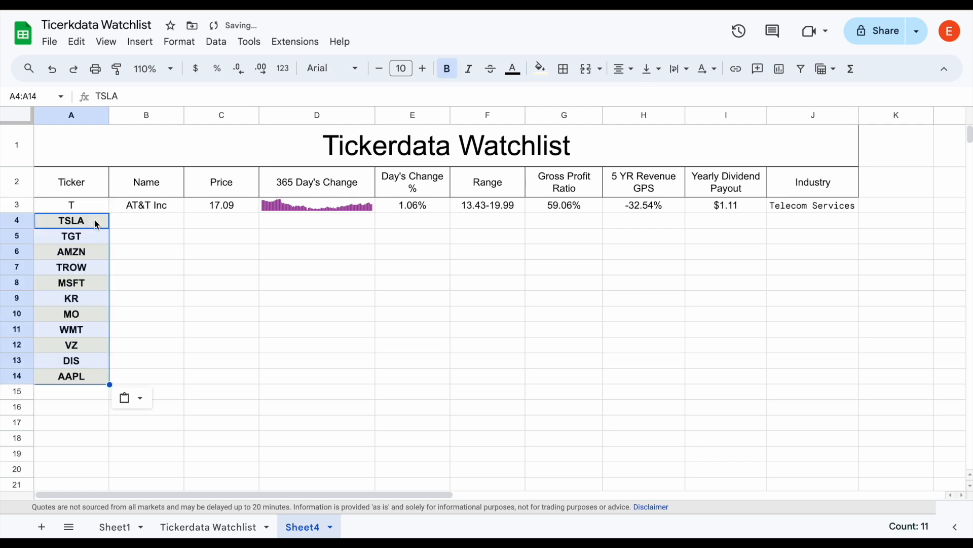
Fill the formulas in B3:J3 down through row 14 and fit the Industry column's width to its contents
{"action": "left_click_drag", "start_coordinate": [139, 207], "coordinate": [840, 370]}
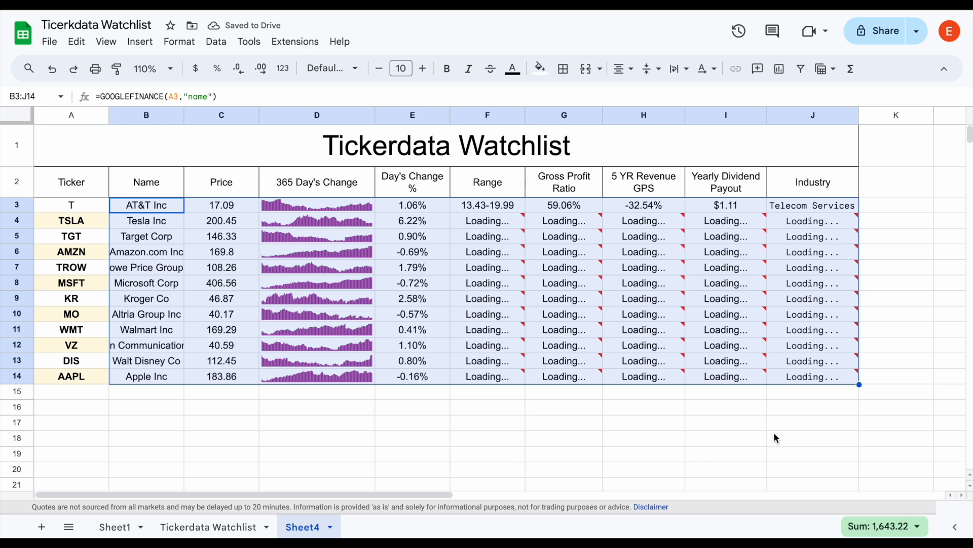
{"action": "left_click", "coordinate": [799, 419]}
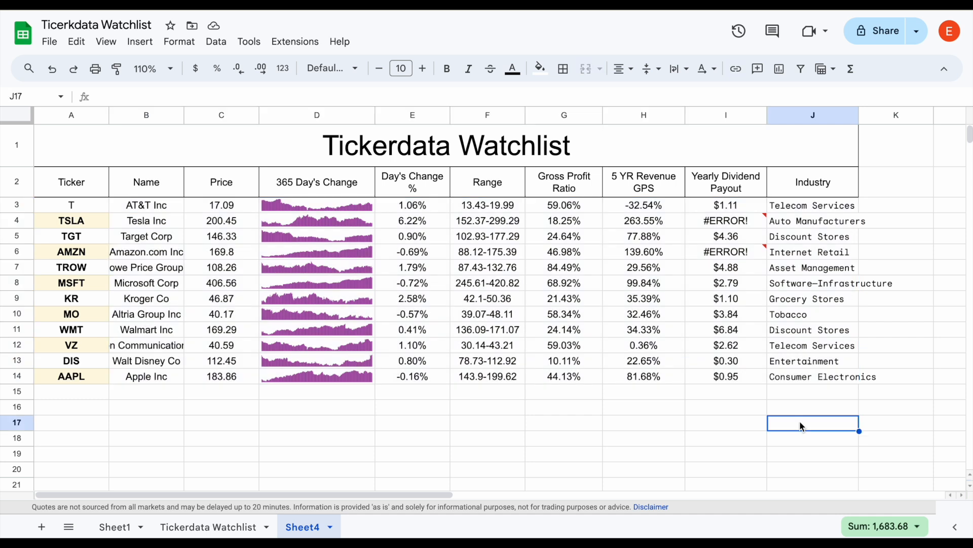
{"action": "double_click", "coordinate": [856, 115]}
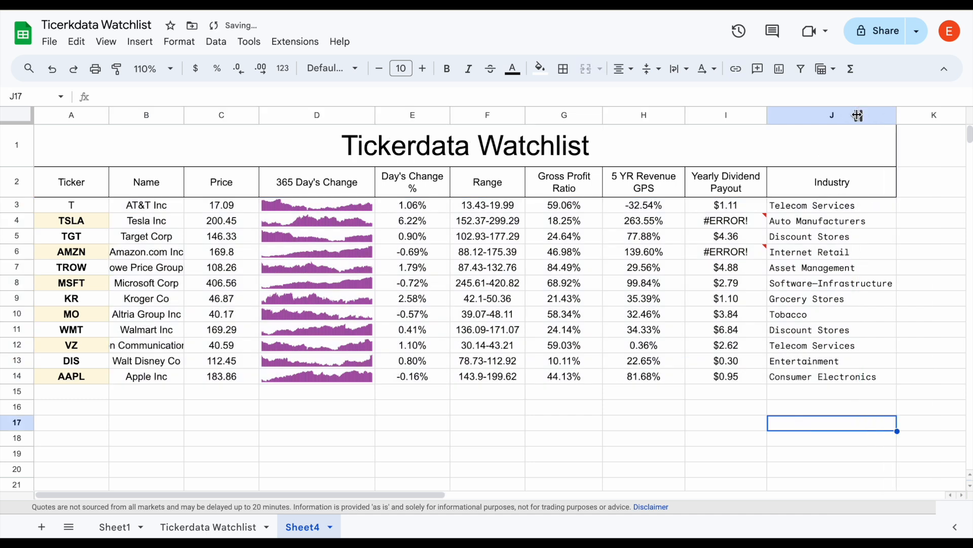
Check the dividend errors in I4 and I6, and wrap I4's formula as =iferror(TICKERDATA(A4,$I$2,2023),"none")
{"action": "left_click", "coordinate": [747, 220]}
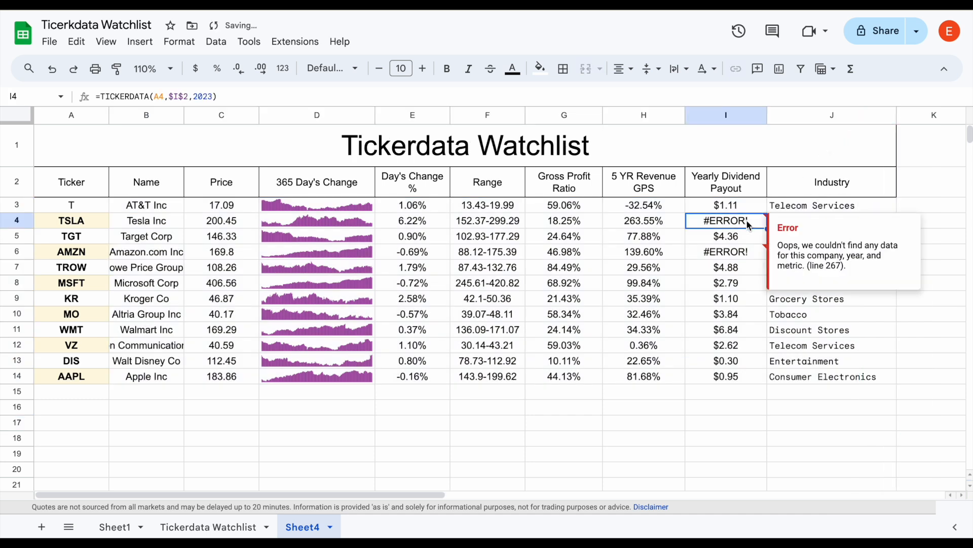
{"action": "left_click", "coordinate": [751, 251]}
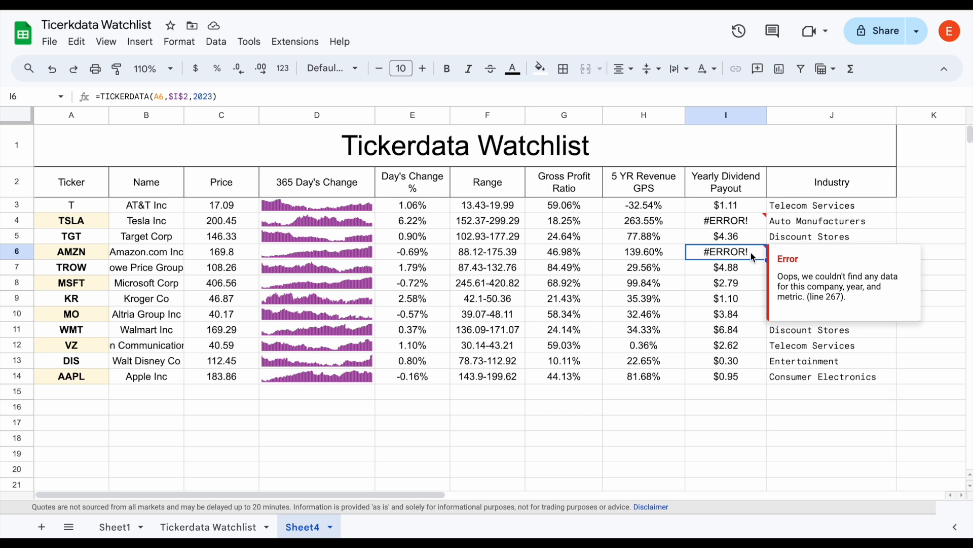
{"action": "left_click", "coordinate": [740, 223]}
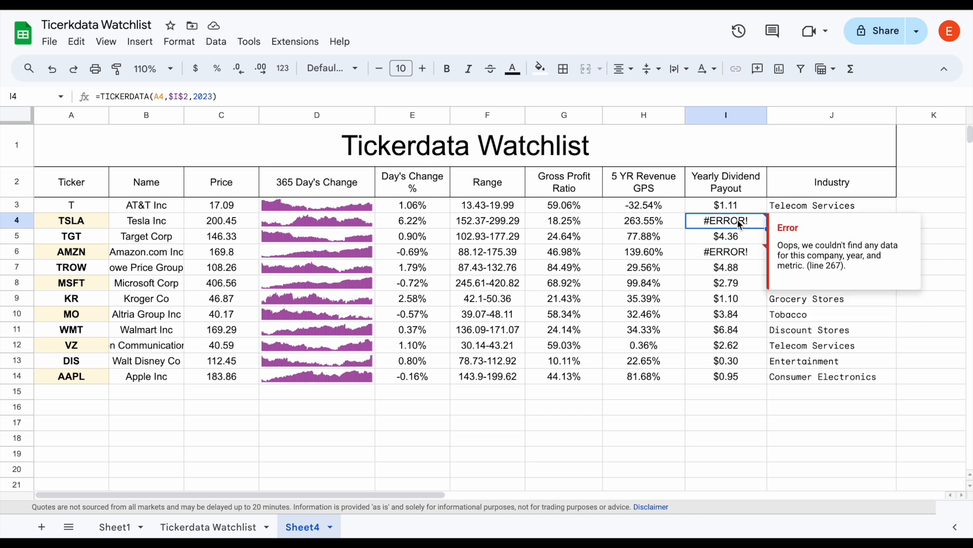
{"action": "left_click", "coordinate": [102, 97]}
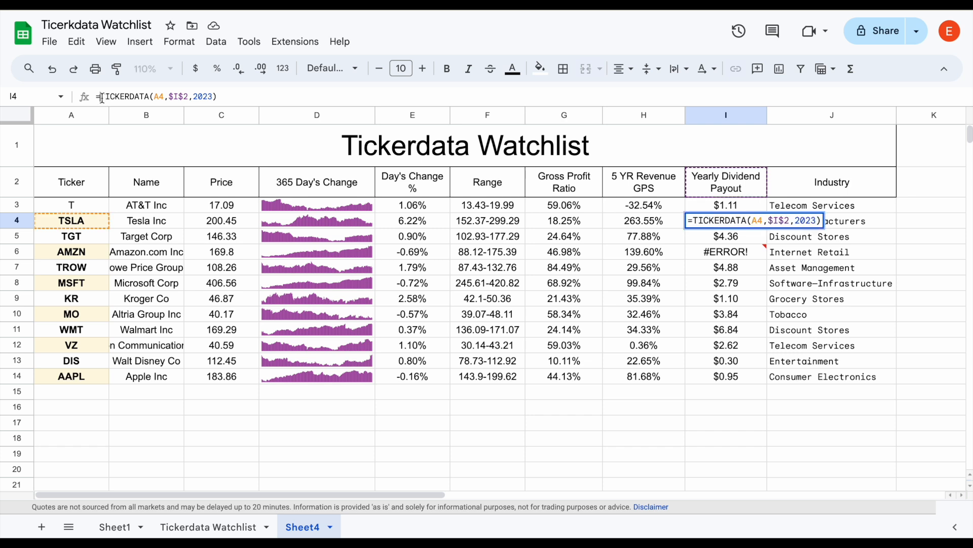
{"action": "type", "text": "iferror"}
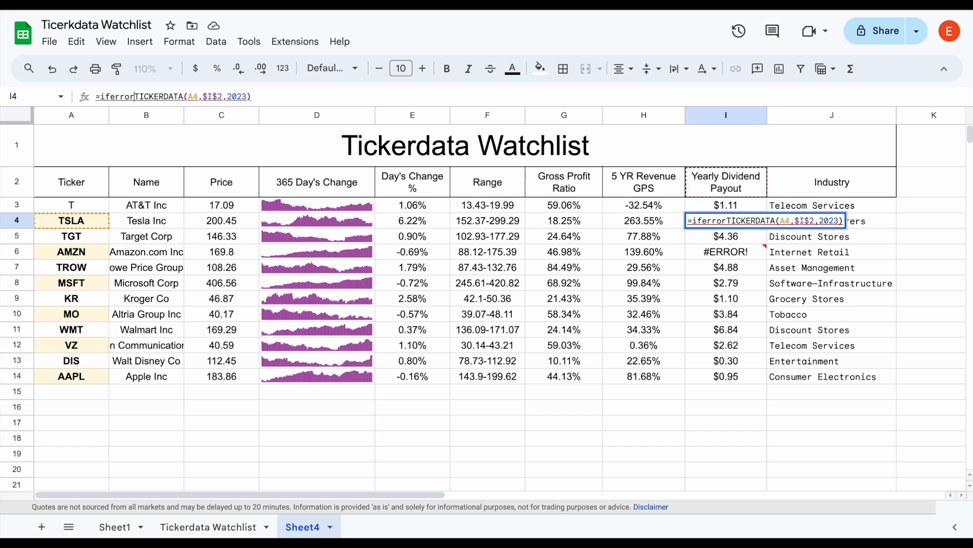
{"action": "type", "text": "("}
{"action": "left_click", "coordinate": [270, 97]}
{"action": "type", "text": ","}
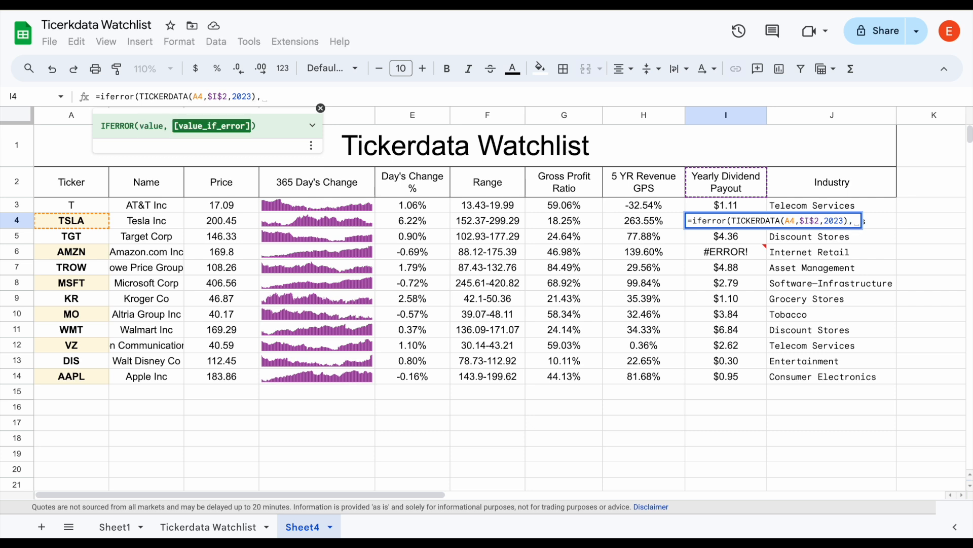
{"action": "type", "text": "\"none\")"}
{"action": "key", "text": "Return"}
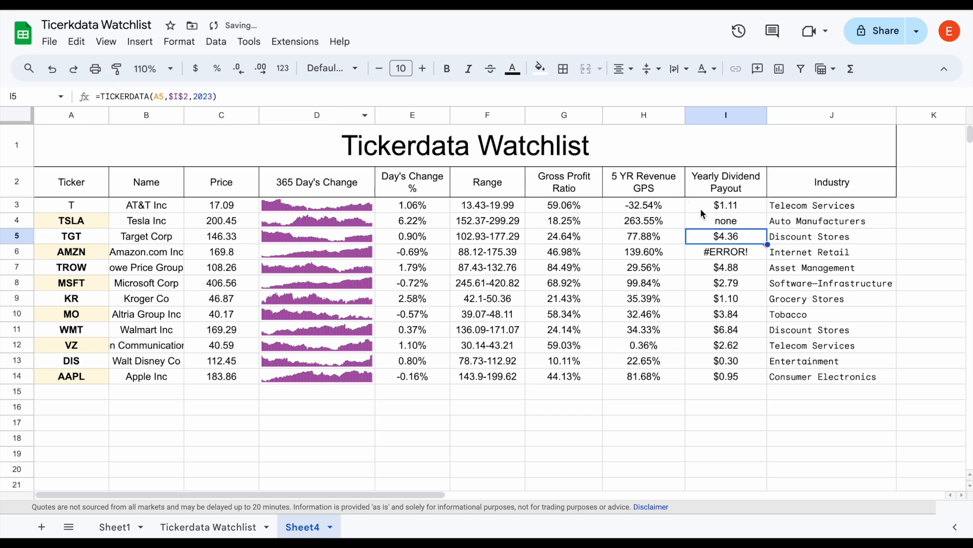
Fill I4's IFERROR formula down through I14 and check the copied formula in I6
{"action": "left_click", "coordinate": [717, 220]}
{"action": "left_click_drag", "start_coordinate": [768, 228], "coordinate": [750, 378]}
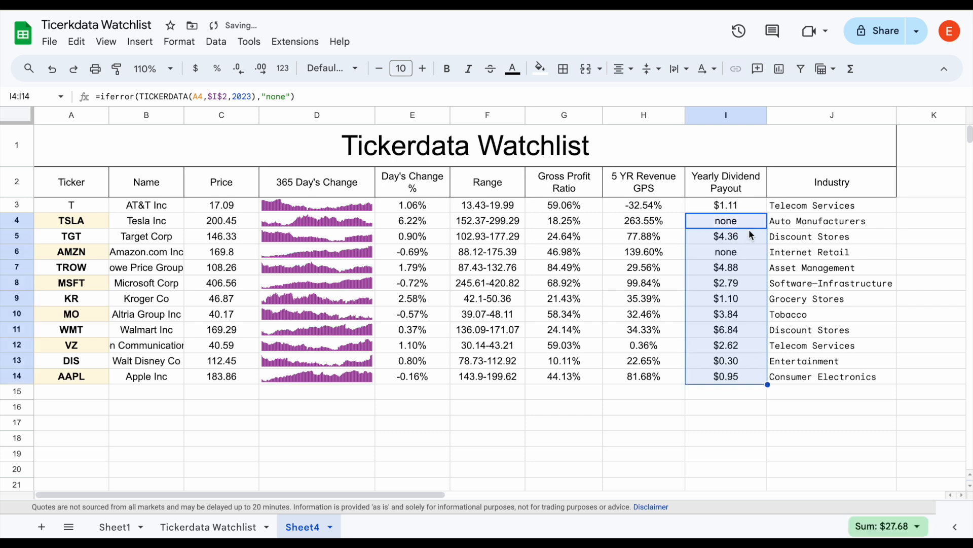
{"action": "left_click", "coordinate": [744, 251]}
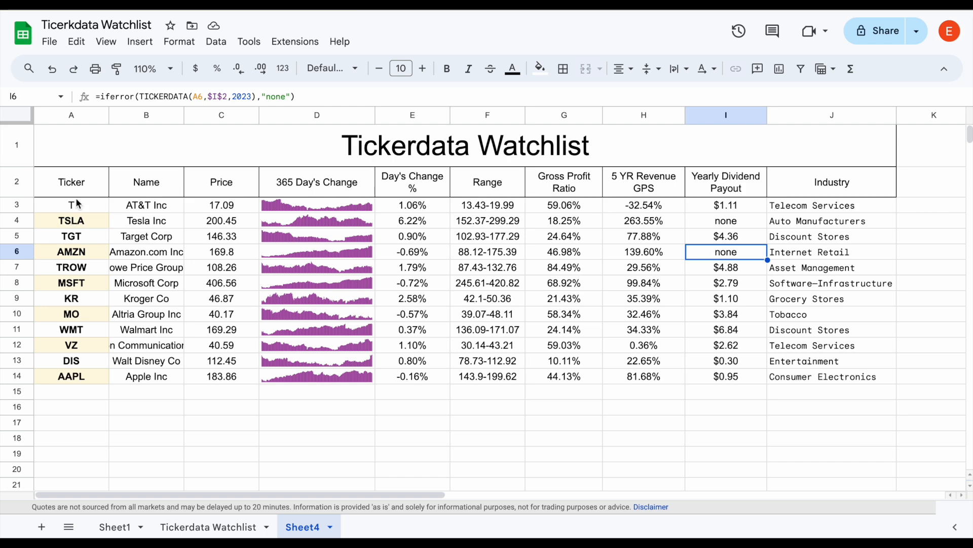
Set the fill colour of the whole sheet to white and make all its text bold
{"action": "left_click", "coordinate": [23, 117]}
{"action": "left_click", "coordinate": [541, 69]}
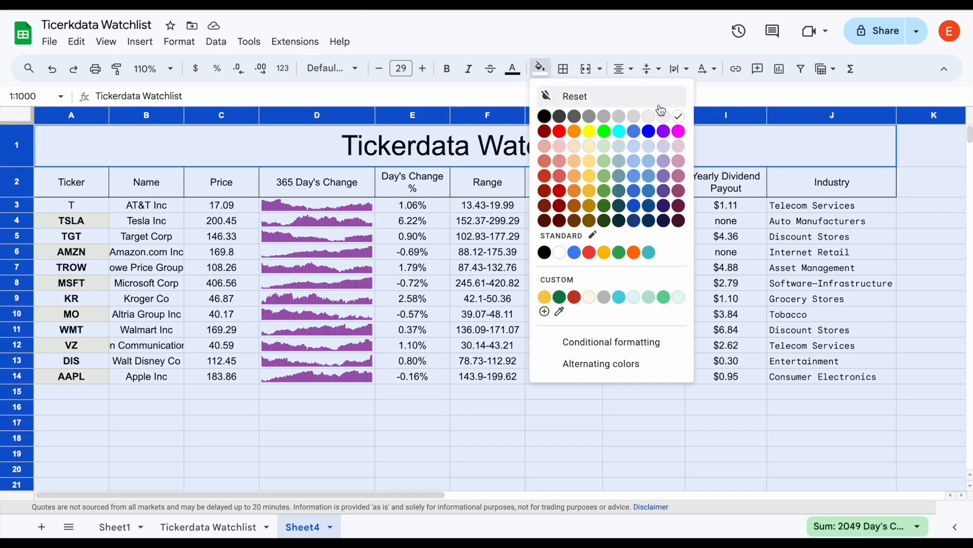
{"action": "left_click", "coordinate": [680, 116]}
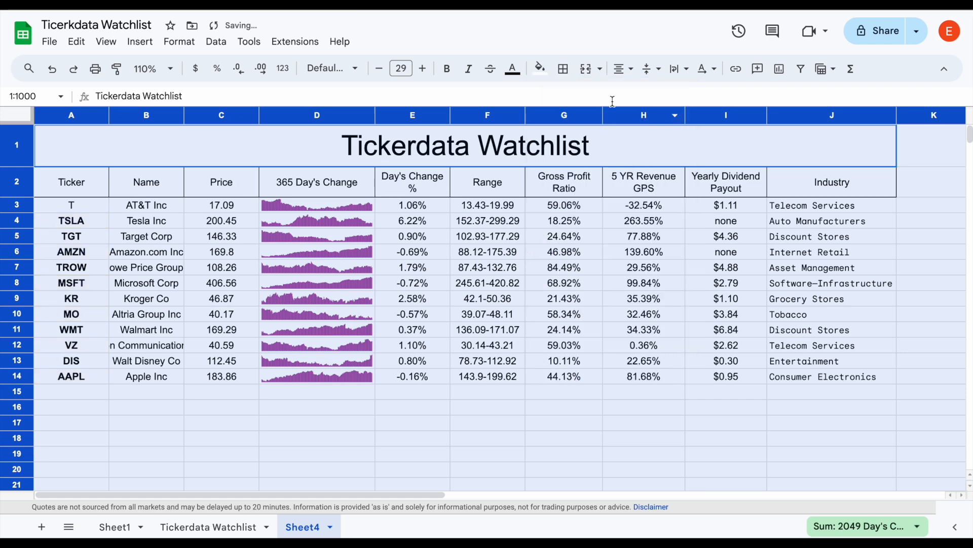
{"action": "left_click", "coordinate": [447, 68]}
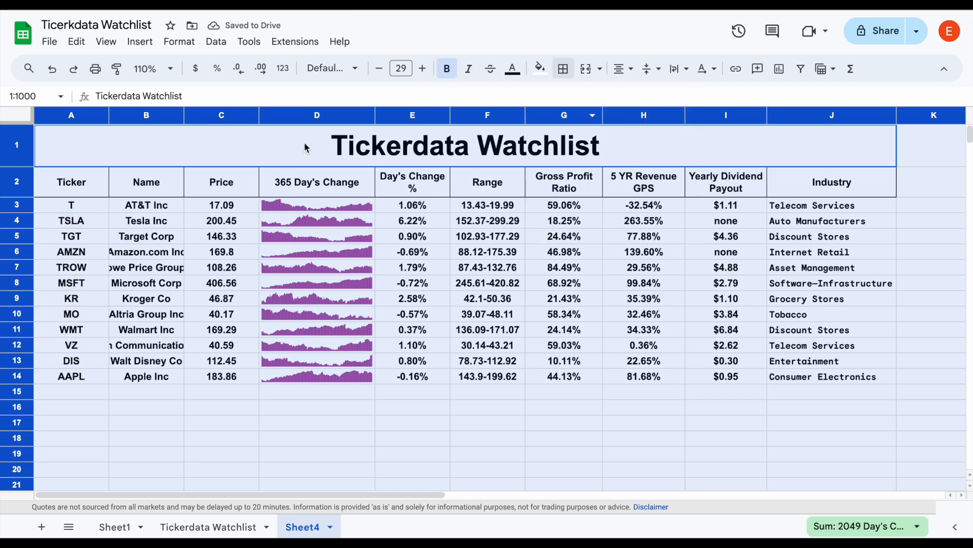
Apply all borders to the watchlist range A1:J14
{"action": "left_click_drag", "start_coordinate": [397, 152], "coordinate": [412, 378]}
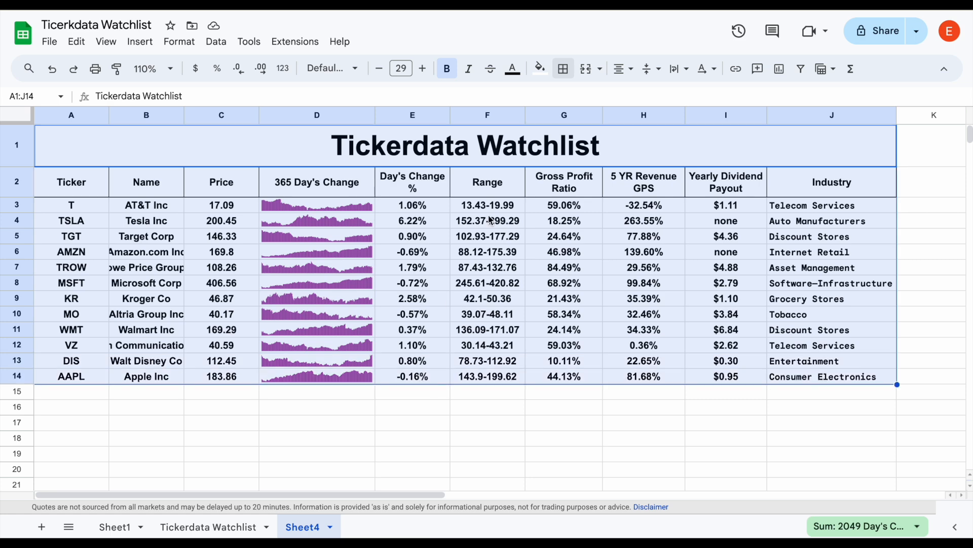
{"action": "left_click", "coordinate": [562, 68]}
{"action": "left_click", "coordinate": [571, 97]}
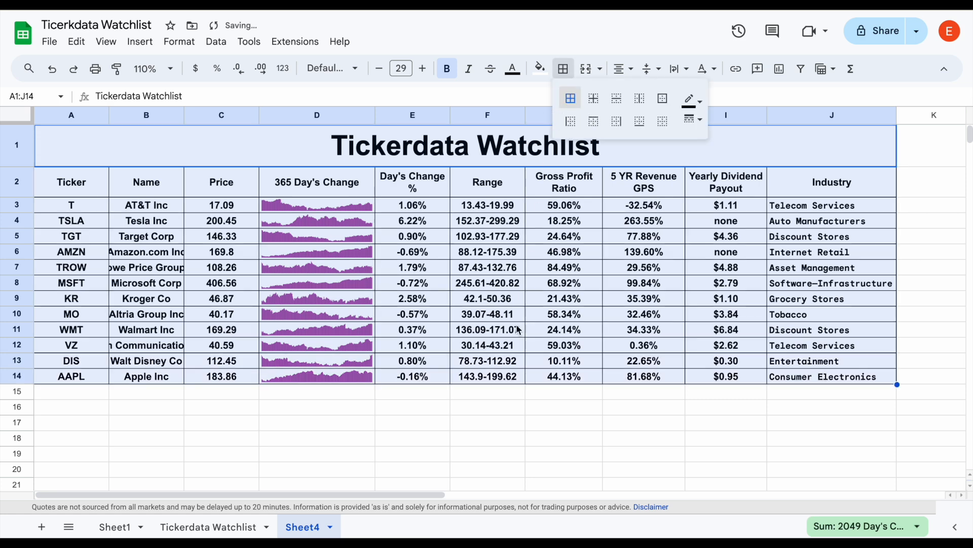
{"action": "left_click", "coordinate": [504, 422]}
Centre the whole sheet's contents horizontally and set the font to Default (Arial)
{"action": "left_click", "coordinate": [16, 117]}
{"action": "left_click", "coordinate": [623, 68]}
{"action": "left_click", "coordinate": [643, 94]}
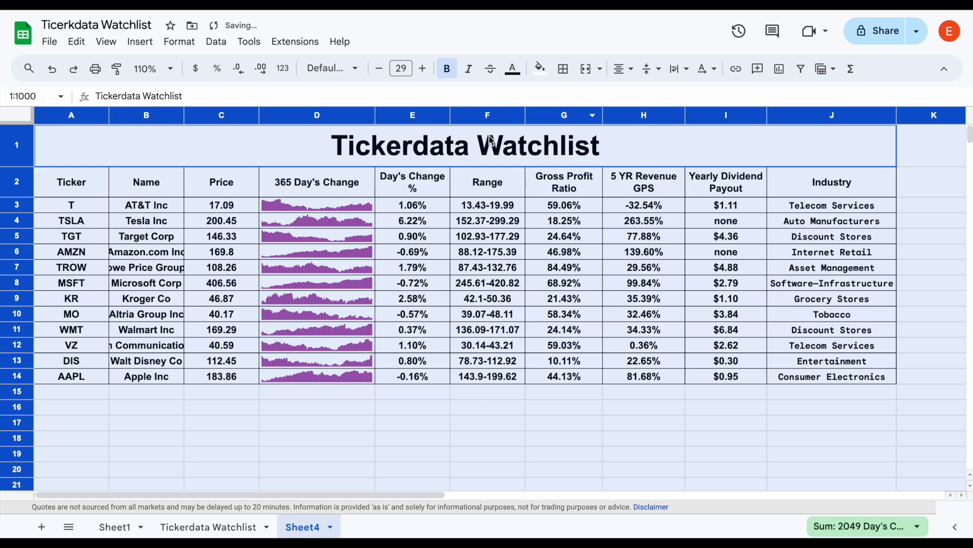
{"action": "left_click", "coordinate": [350, 78]}
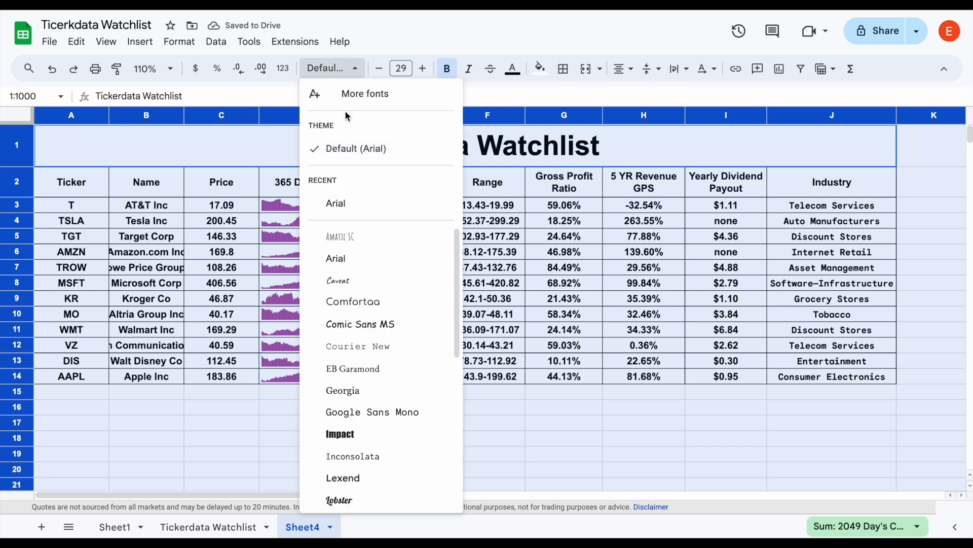
{"action": "left_click", "coordinate": [363, 152]}
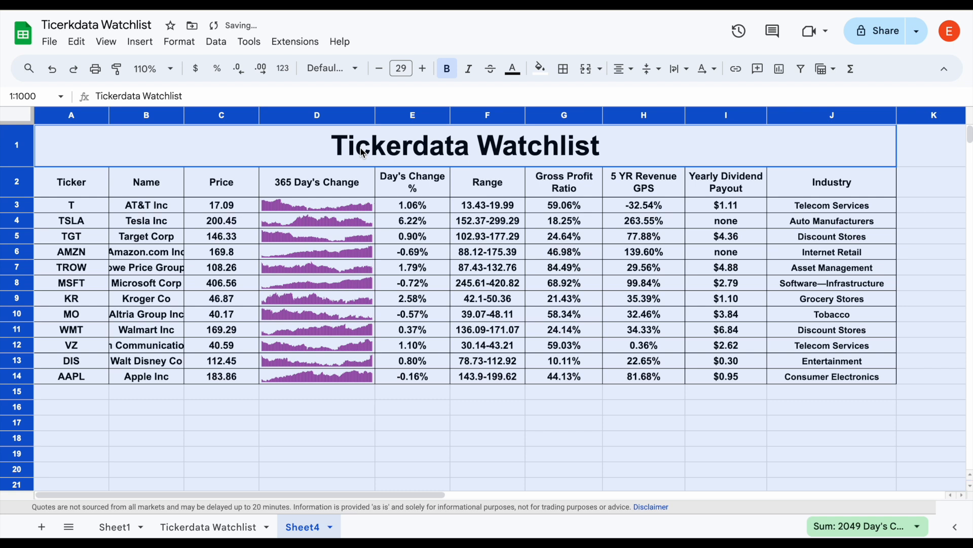
Apply alternating colours to the watchlist range A1:J14 using the yellow default style with a header
{"action": "left_click_drag", "start_coordinate": [432, 273], "coordinate": [470, 152]}
{"action": "left_click_drag", "start_coordinate": [469, 295], "coordinate": [471, 375]}
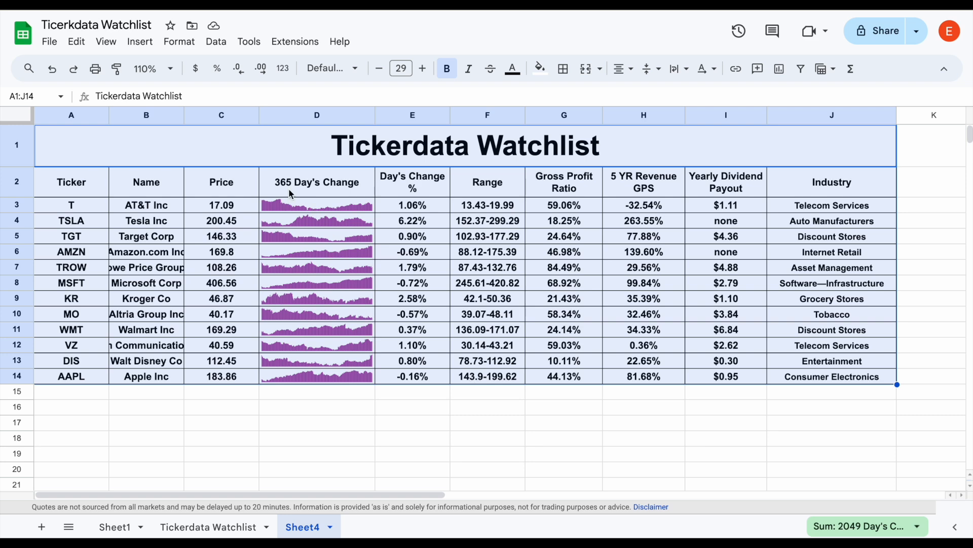
{"action": "left_click", "coordinate": [180, 42]}
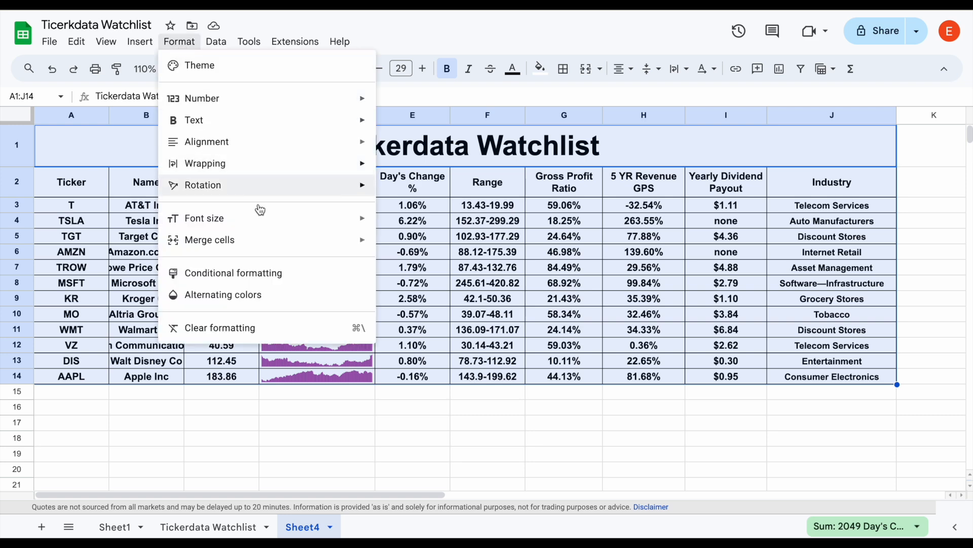
{"action": "left_click", "coordinate": [261, 297]}
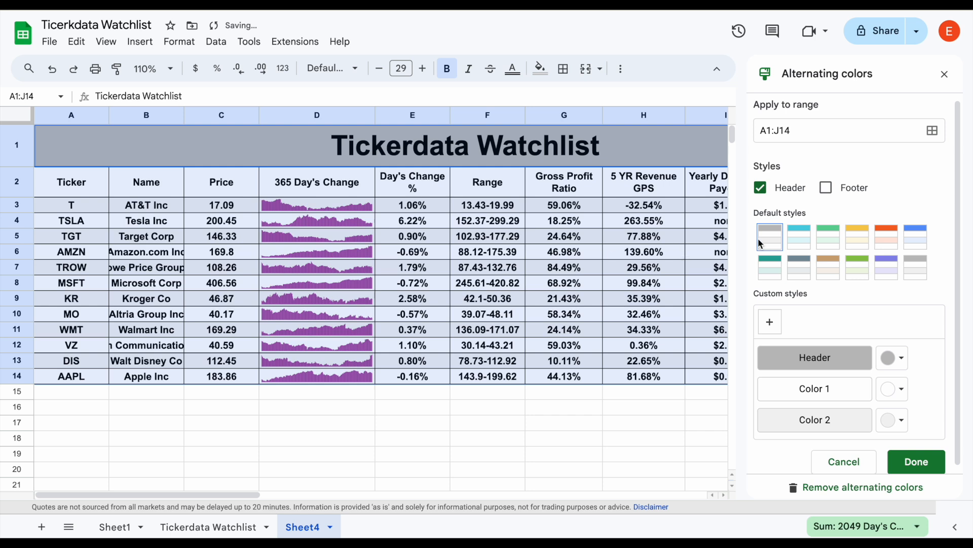
{"action": "left_click", "coordinate": [827, 269]}
{"action": "left_click", "coordinate": [809, 270]}
{"action": "left_click", "coordinate": [862, 245]}
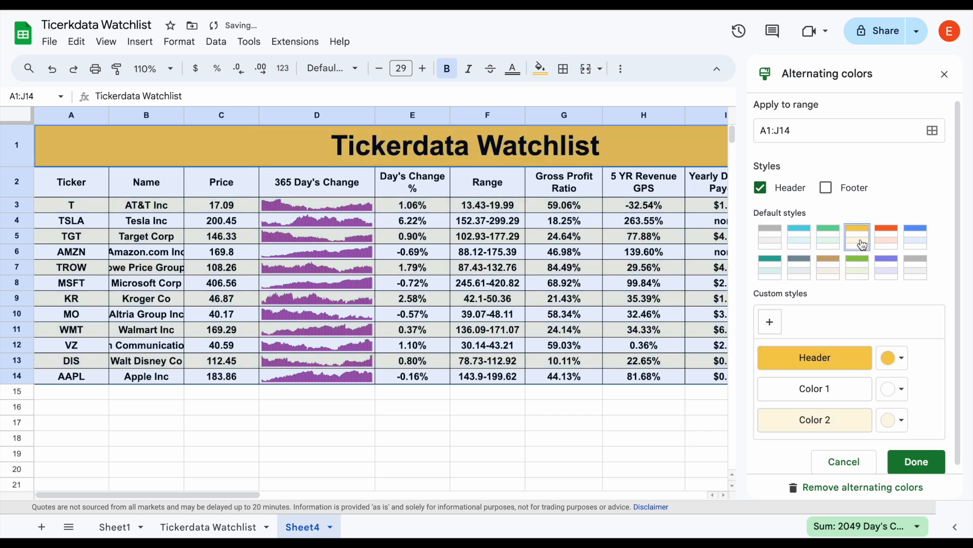
{"action": "left_click", "coordinate": [917, 462]}
{"action": "left_click", "coordinate": [787, 428]}
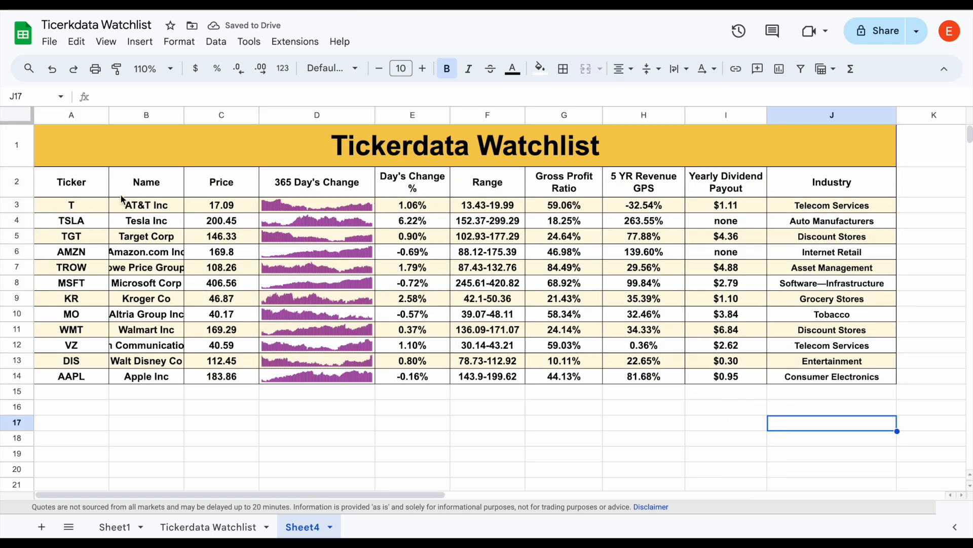
Increase the height of rows 3 to 14 and centre the whole sheet's contents vertically
{"action": "left_click_drag", "start_coordinate": [20, 205], "coordinate": [20, 389]}
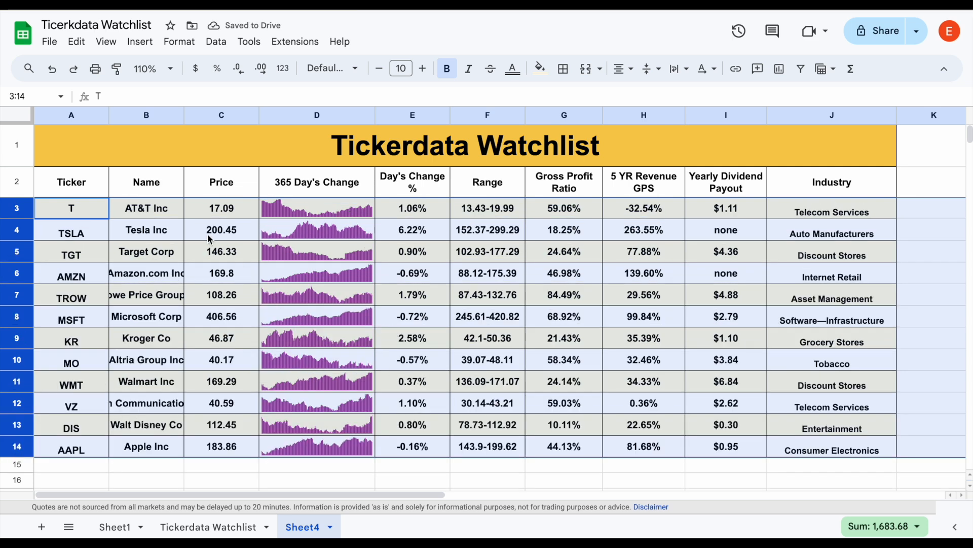
{"action": "left_click", "coordinate": [17, 119]}
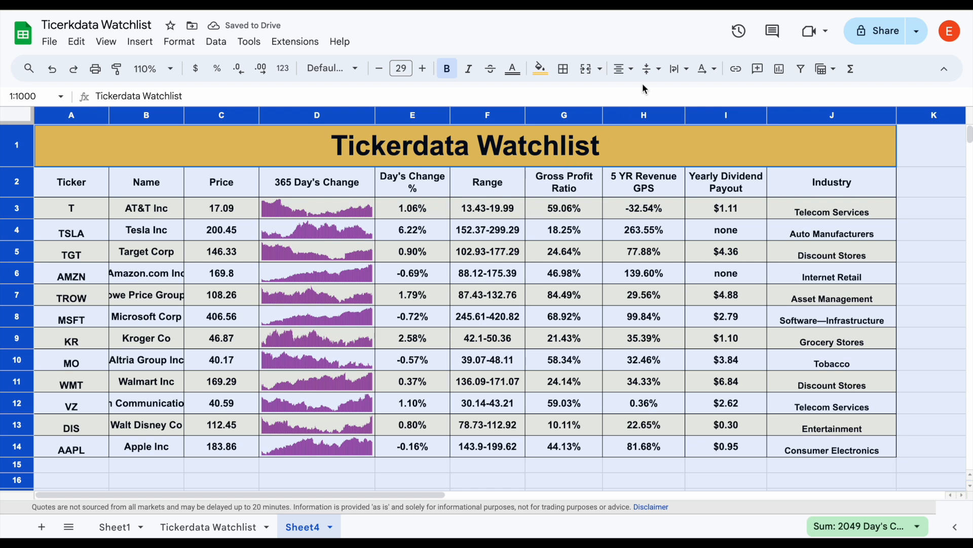
{"action": "left_click", "coordinate": [651, 68]}
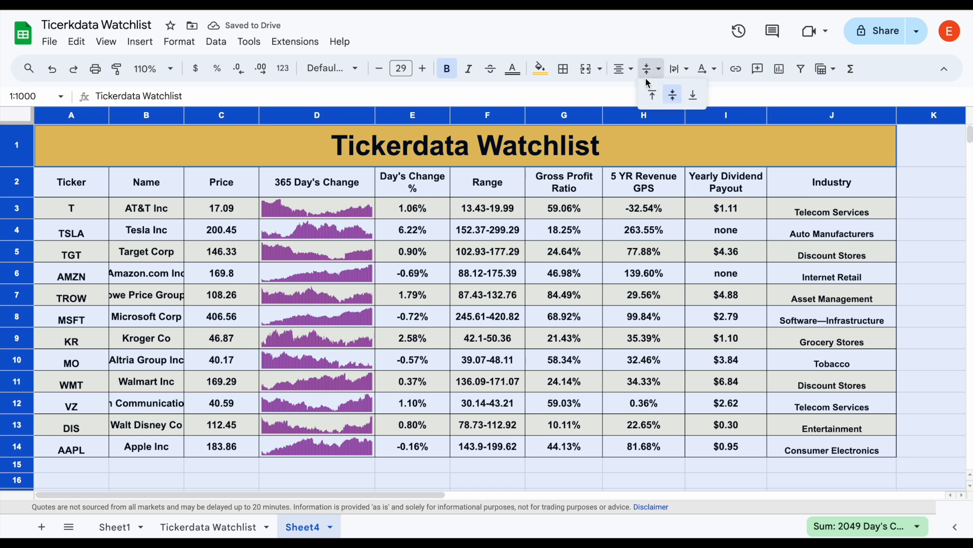
{"action": "left_click", "coordinate": [673, 97]}
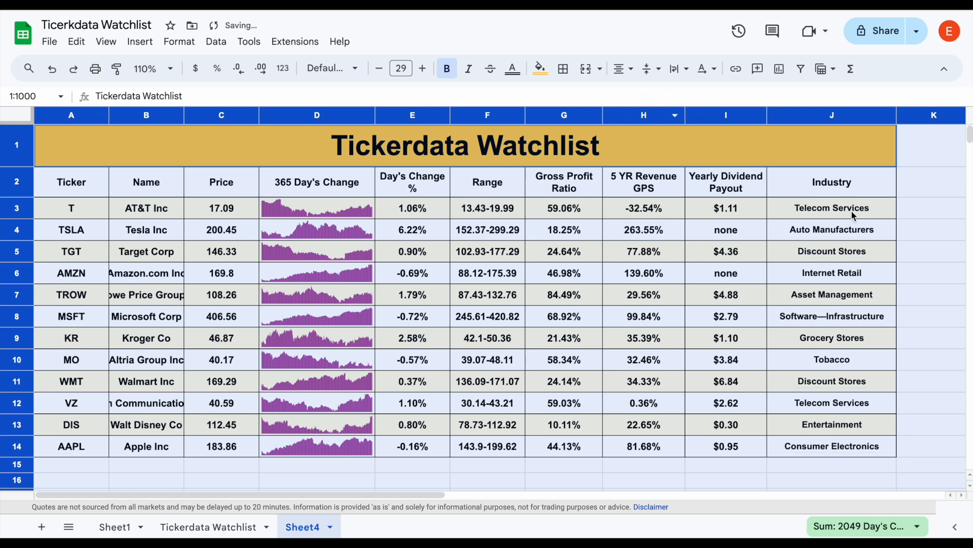
{"action": "left_click", "coordinate": [920, 251]}
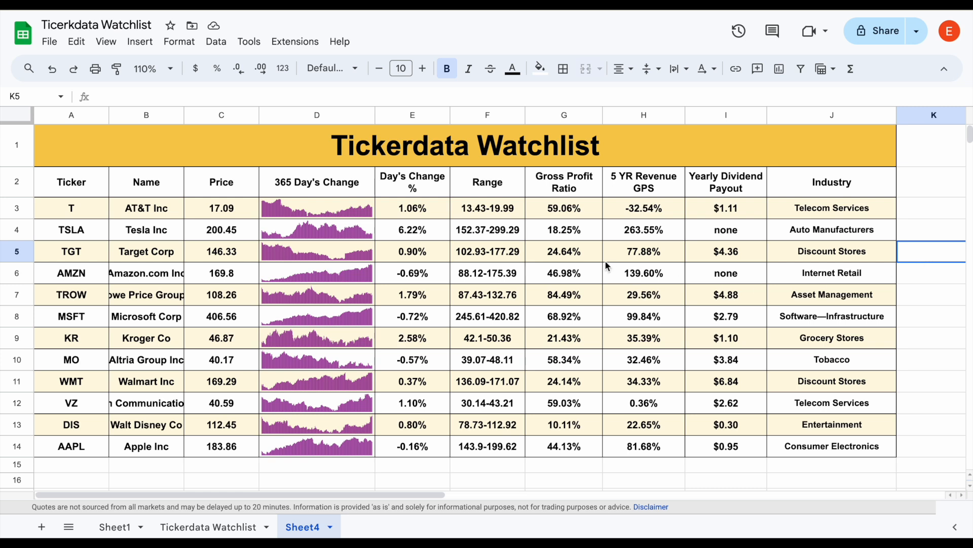
Add a conditional format rule to E3:E14 and H3:H14 that shows values greater than 0 in green text
{"action": "left_click", "coordinate": [434, 211]}
{"action": "left_click_drag", "start_coordinate": [435, 211], "coordinate": [426, 447]}
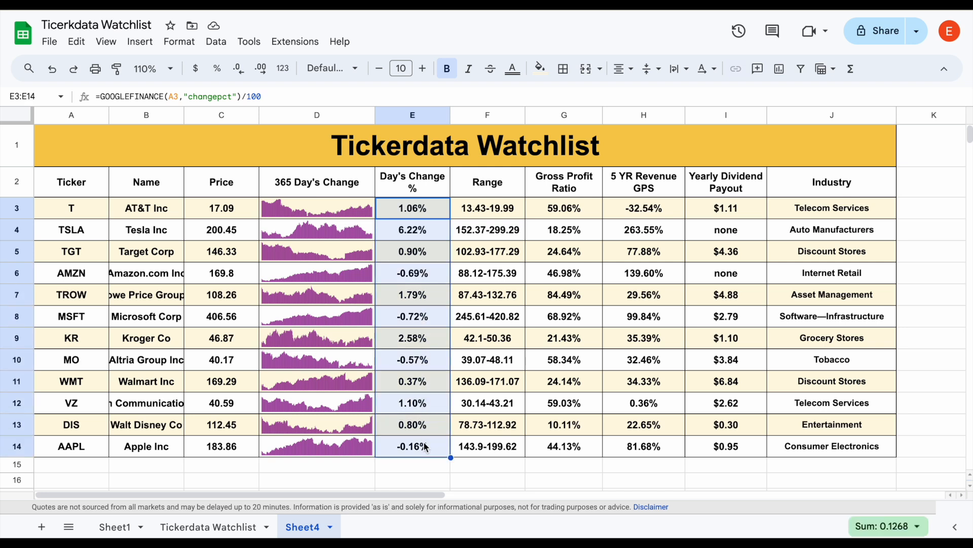
{"action": "left_click", "coordinate": [670, 216]}
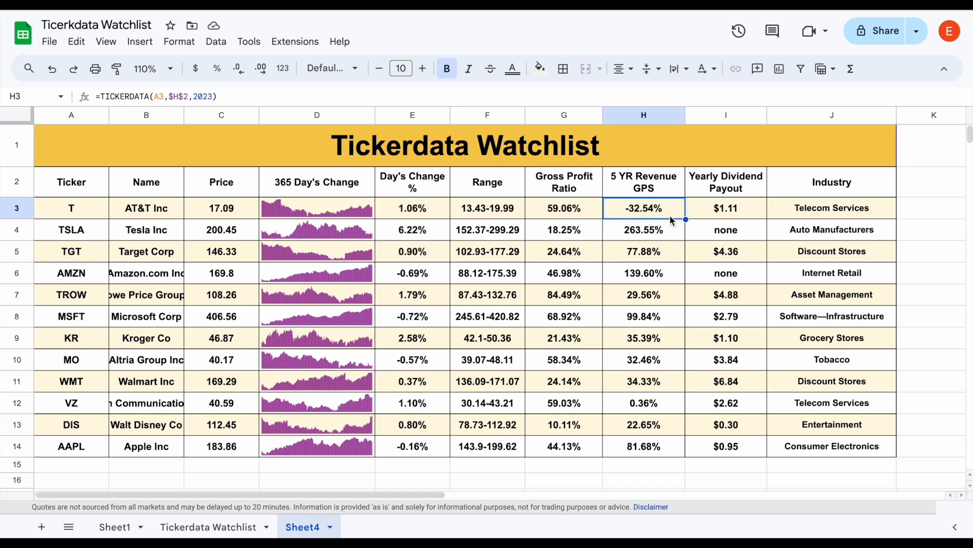
{"action": "left_click_drag", "start_coordinate": [664, 208], "coordinate": [655, 450]}
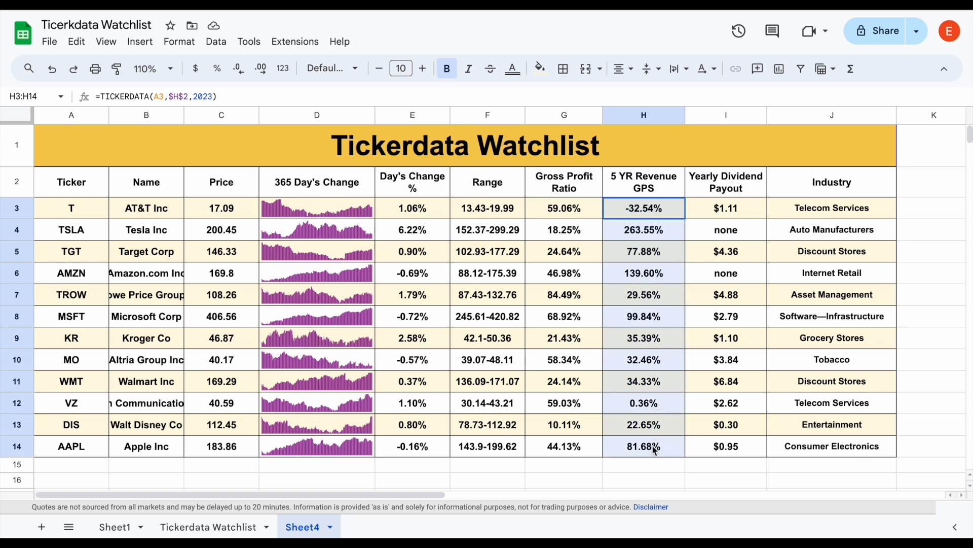
{"action": "left_click", "coordinate": [425, 214], "text": "super"}
{"action": "key", "text": "super+shift+Down"}
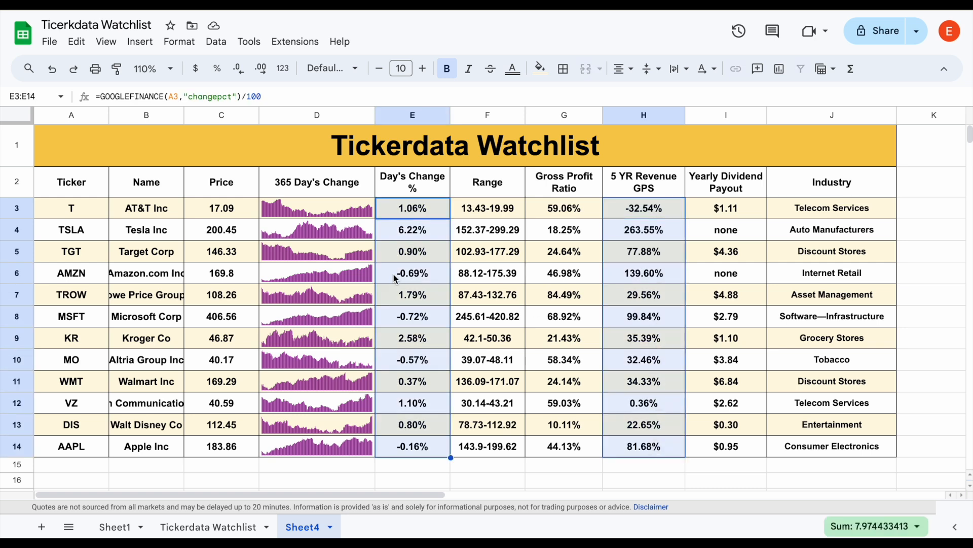
{"action": "left_click", "coordinate": [180, 41]}
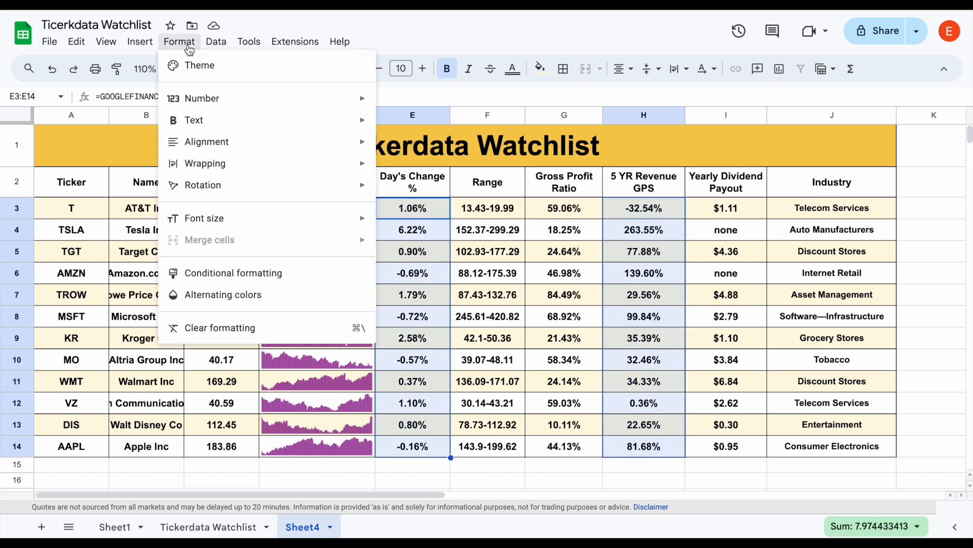
{"action": "left_click", "coordinate": [223, 273]}
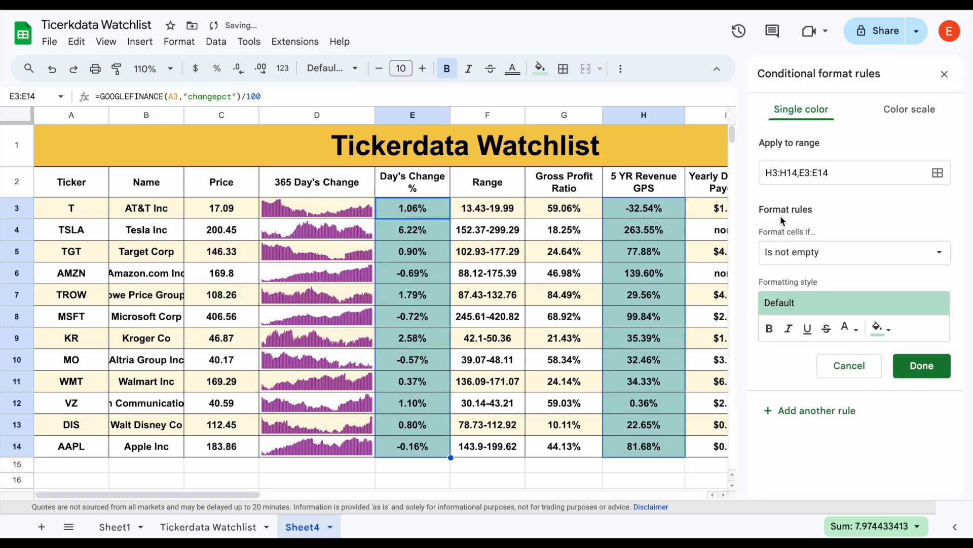
{"action": "left_click", "coordinate": [844, 254]}
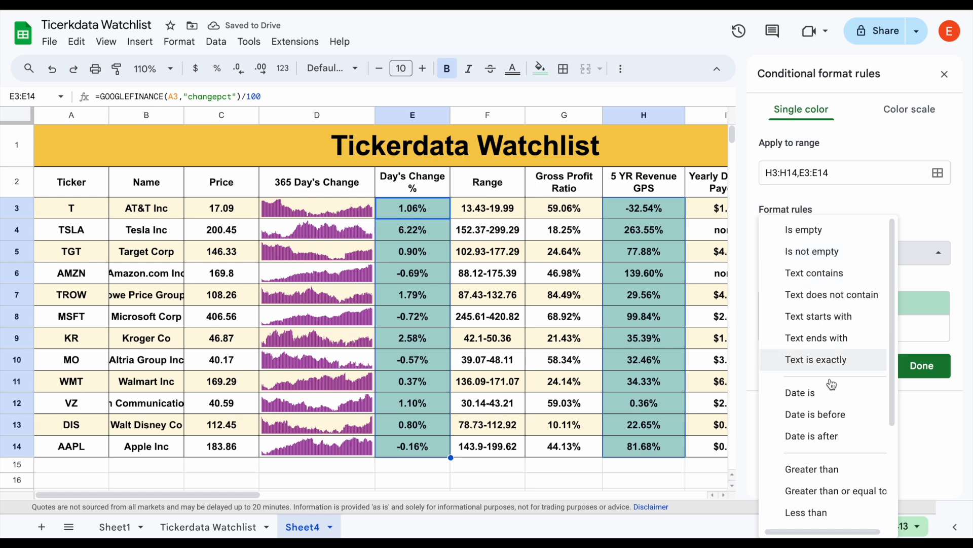
{"action": "left_click", "coordinate": [811, 469]}
{"action": "left_click", "coordinate": [821, 289]}
{"action": "type", "text": "0"}
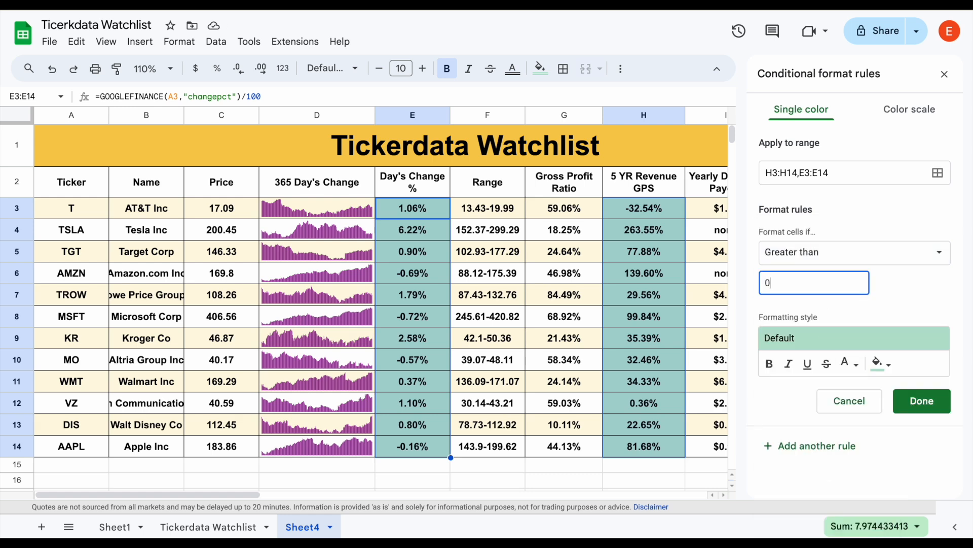
{"action": "left_click", "coordinate": [820, 346]}
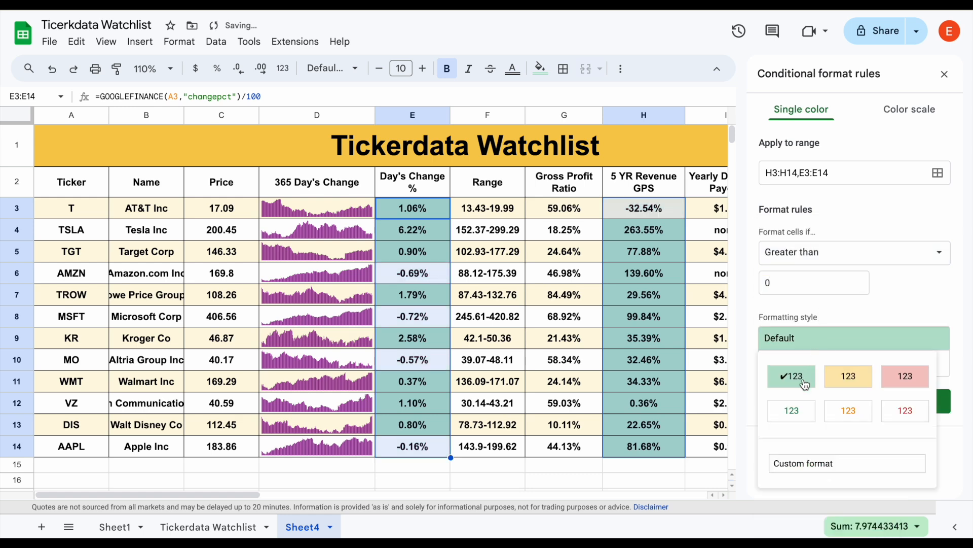
{"action": "left_click", "coordinate": [801, 415]}
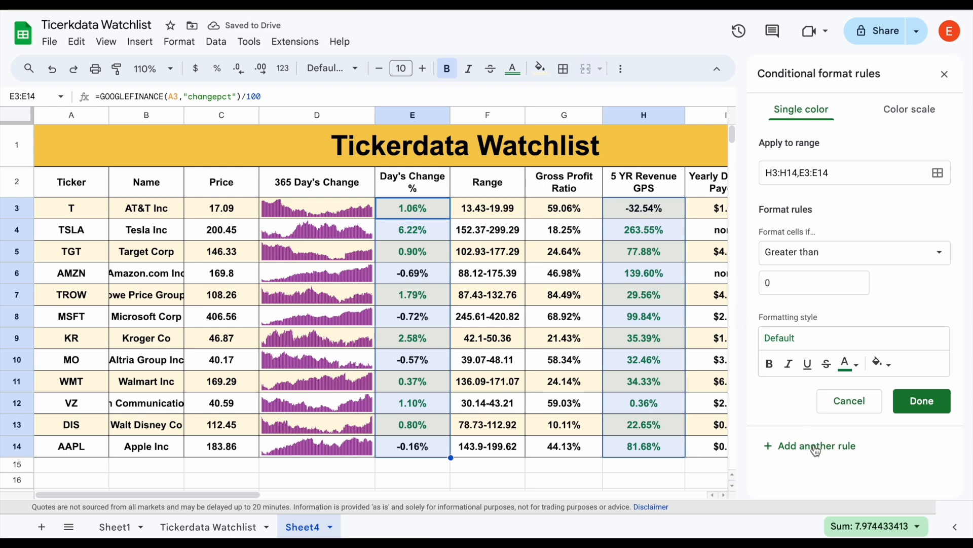
Add another conditional format rule on the same ranges that shows values less than 0 in red text
{"action": "left_click", "coordinate": [853, 259]}
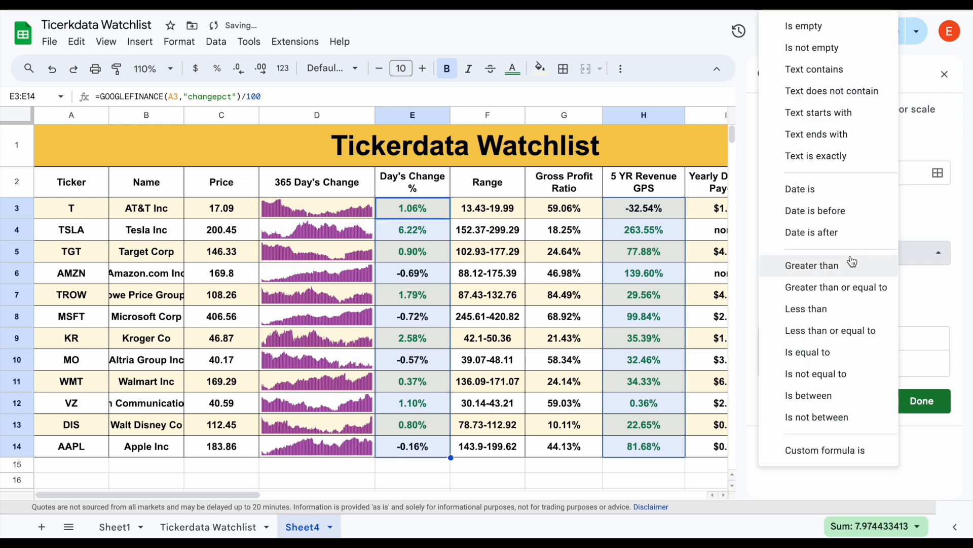
{"action": "left_click", "coordinate": [839, 309]}
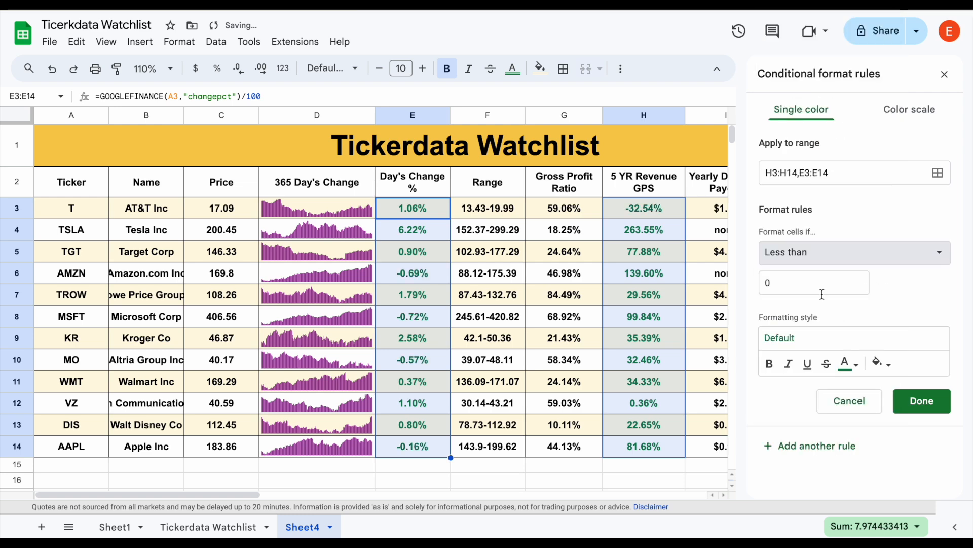
{"action": "left_click", "coordinate": [841, 344]}
{"action": "left_click", "coordinate": [895, 409]}
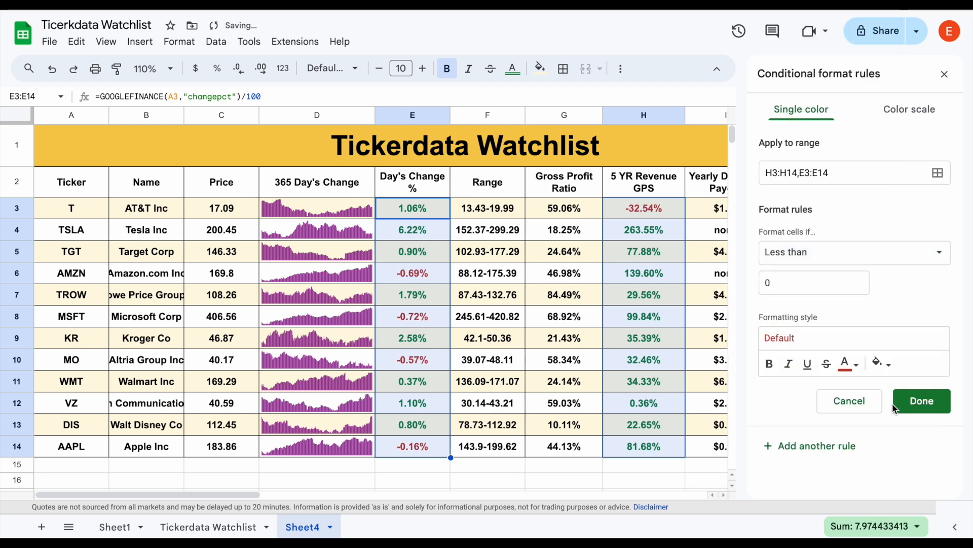
{"action": "left_click", "coordinate": [921, 401]}
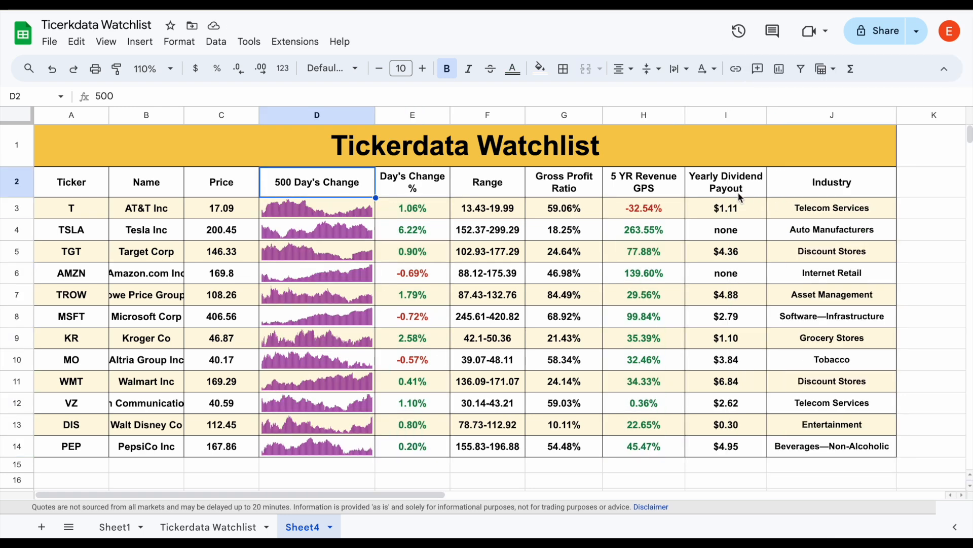
Replace the heading in I2 with Net Income Per Share and widen the Name column
{"action": "left_click", "coordinate": [751, 188]}
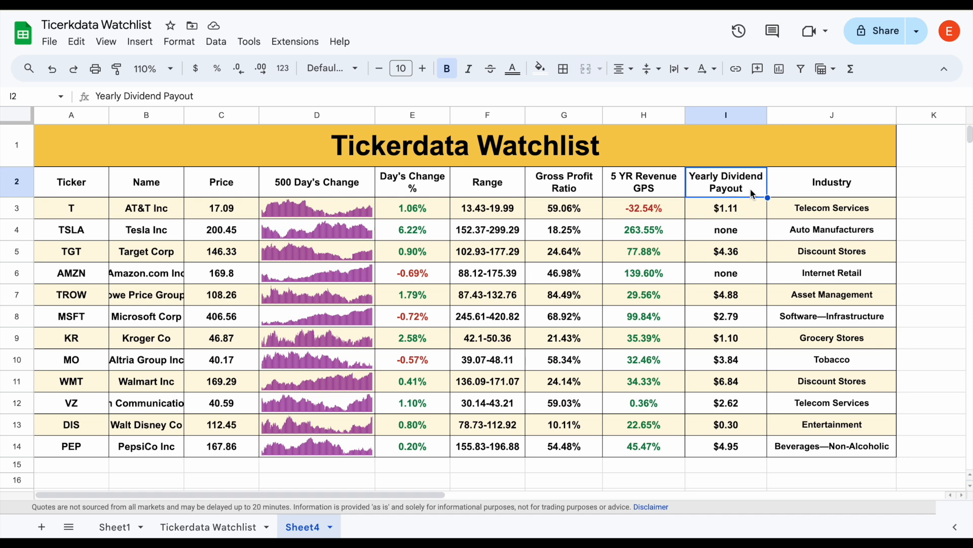
{"action": "type", "text": "Ne"}
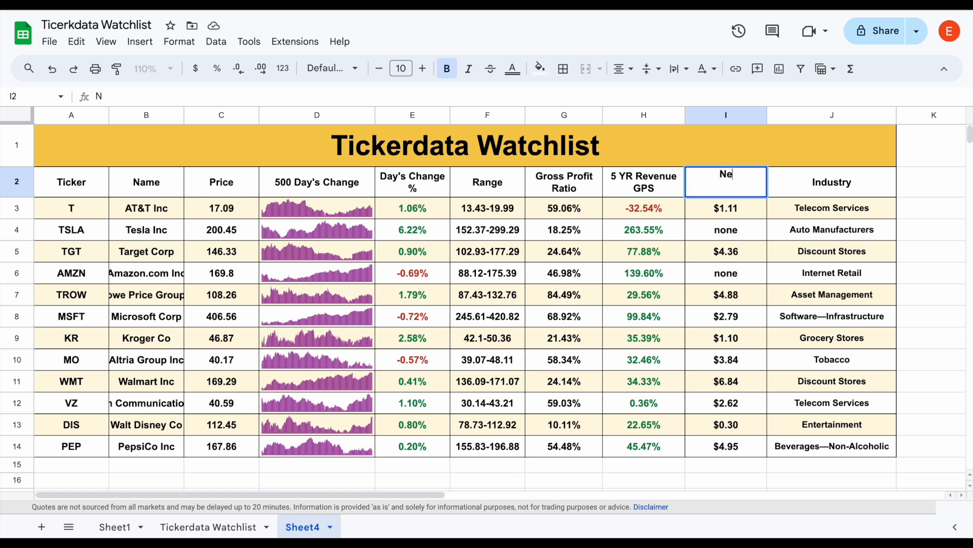
{"action": "type", "text": "t Income "}
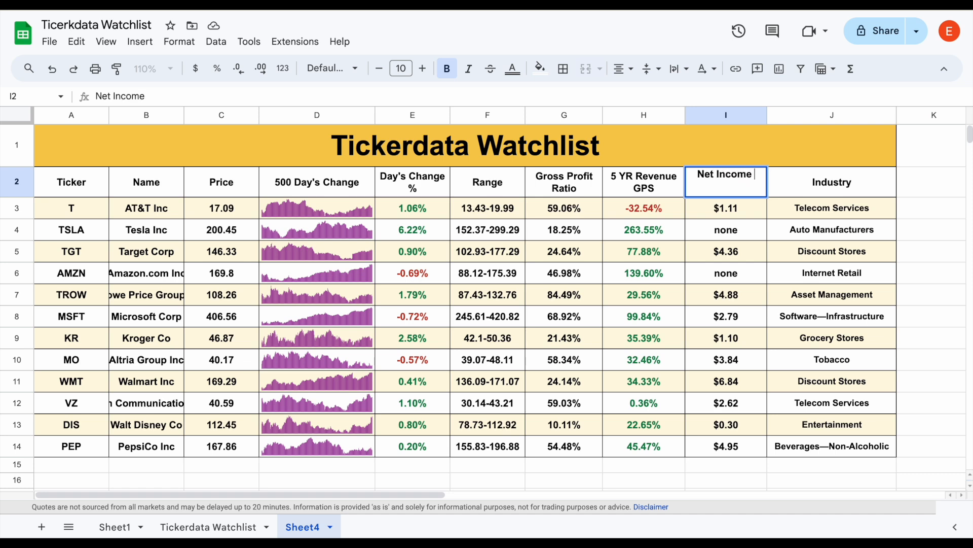
{"action": "type", "text": "Per Share"}
{"action": "key", "text": "Return"}
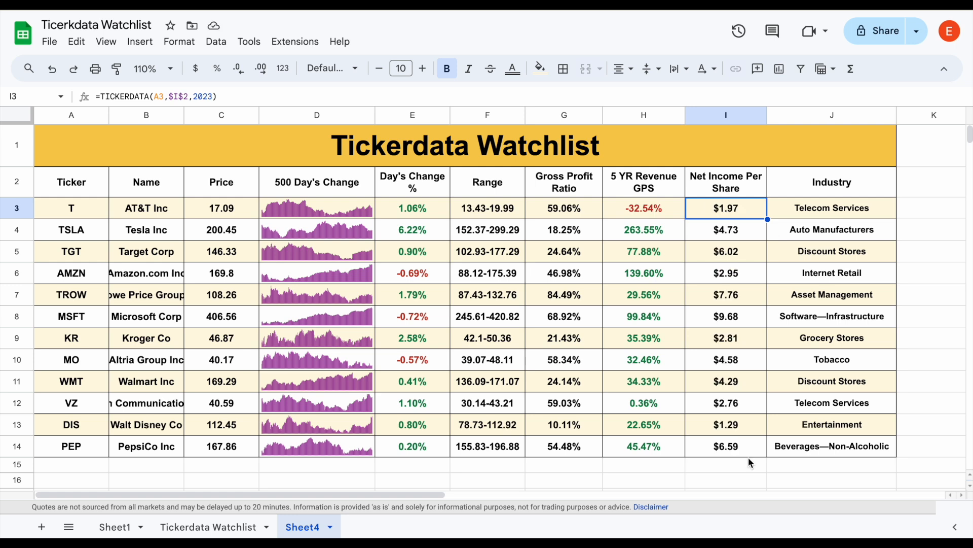
{"action": "left_click_drag", "start_coordinate": [184, 115], "coordinate": [240, 115]}
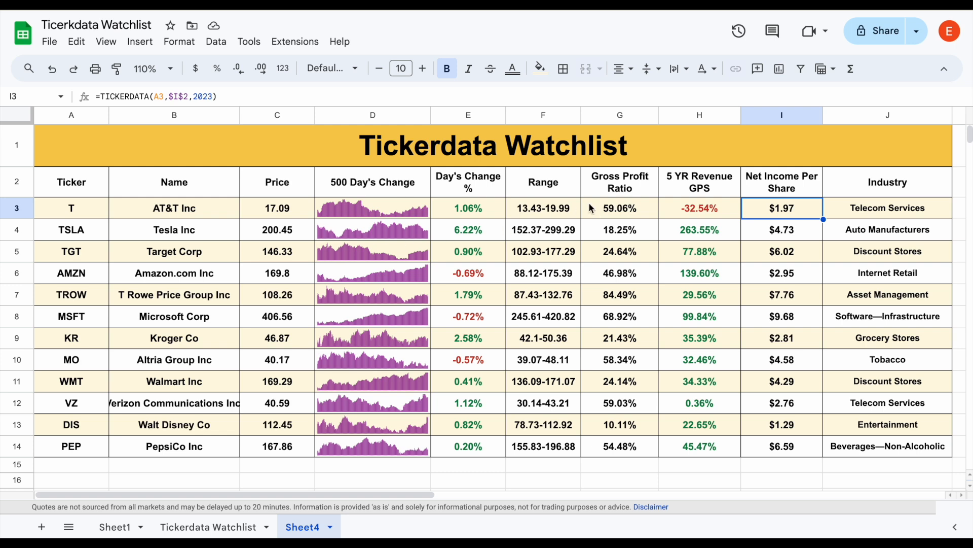
Review the watchlist's fundamentals in G3:J14, the metrics list on the Tickerdata website, and its table of exchanges and ticker extensions
{"action": "left_click_drag", "start_coordinate": [622, 209], "coordinate": [883, 457]}
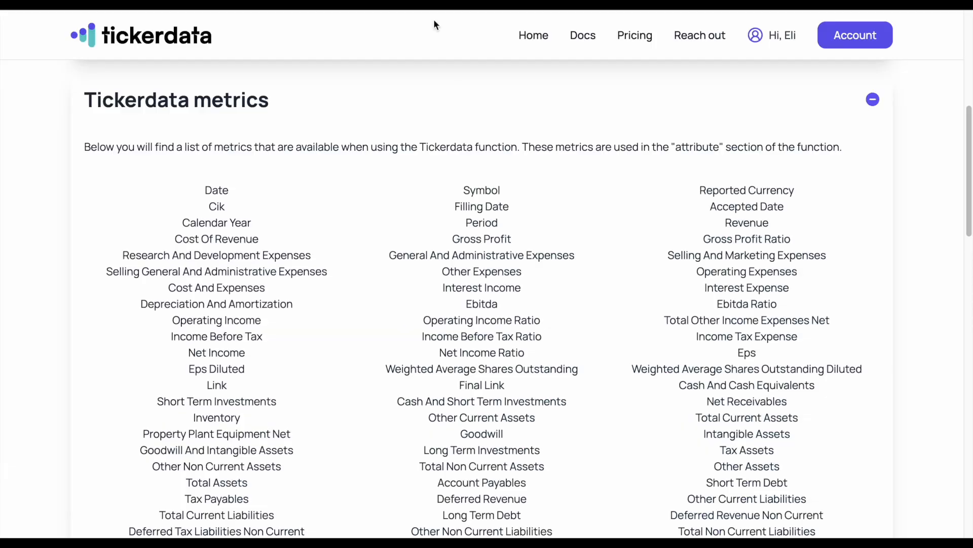
{"action": "scroll", "coordinate": [520, 201], "scroll_direction": "down", "scroll_amount": 10}
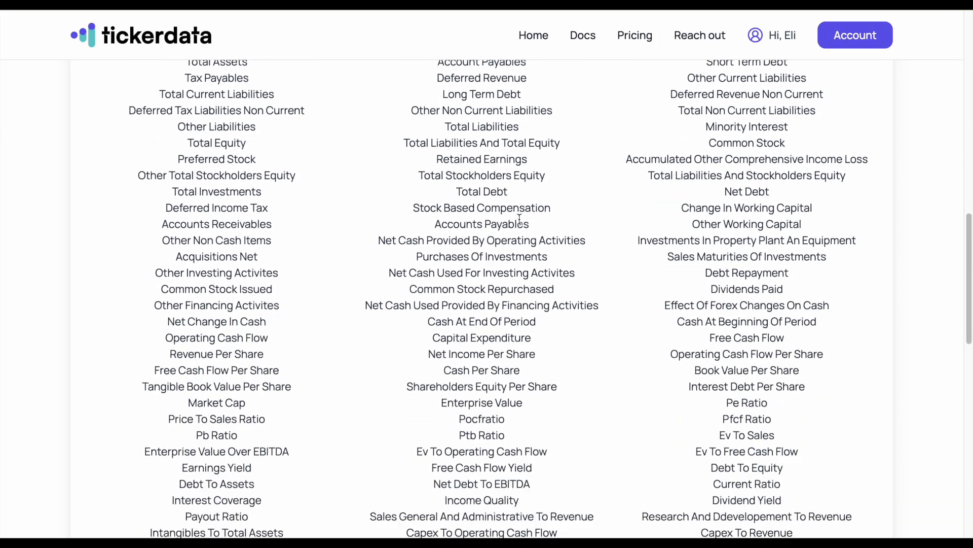
{"action": "scroll", "coordinate": [519, 219], "scroll_direction": "down", "scroll_amount": 5}
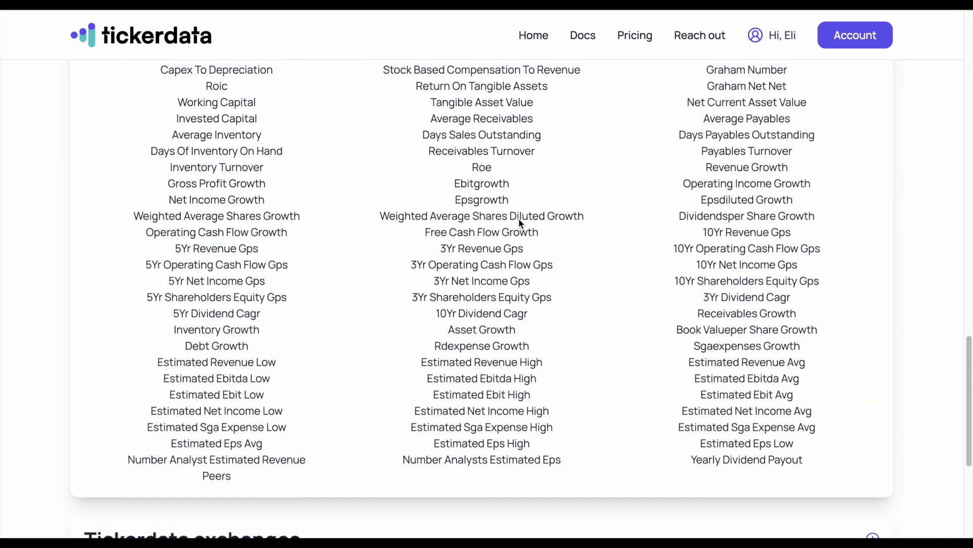
{"action": "scroll", "coordinate": [519, 218], "scroll_direction": "up", "scroll_amount": 2}
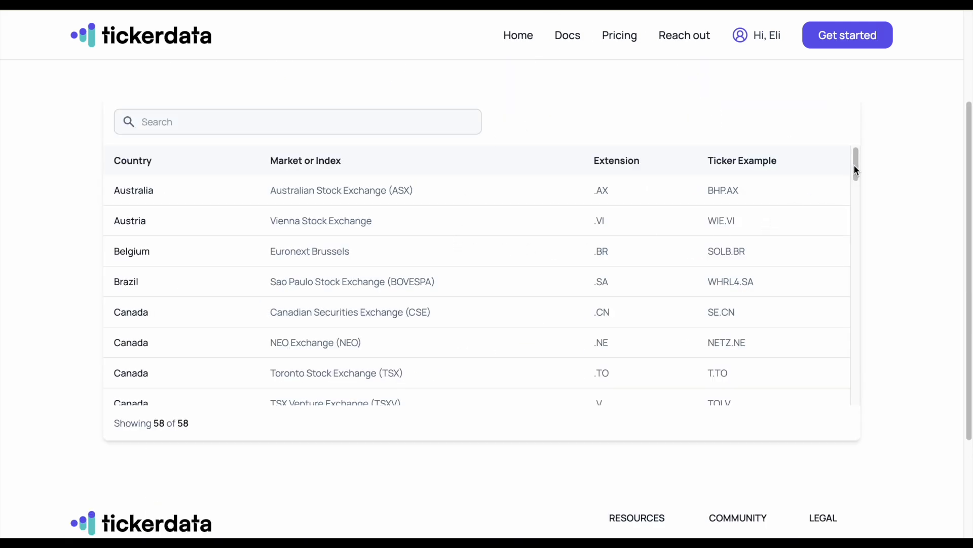
{"action": "left_click_drag", "start_coordinate": [856, 170], "coordinate": [854, 309]}
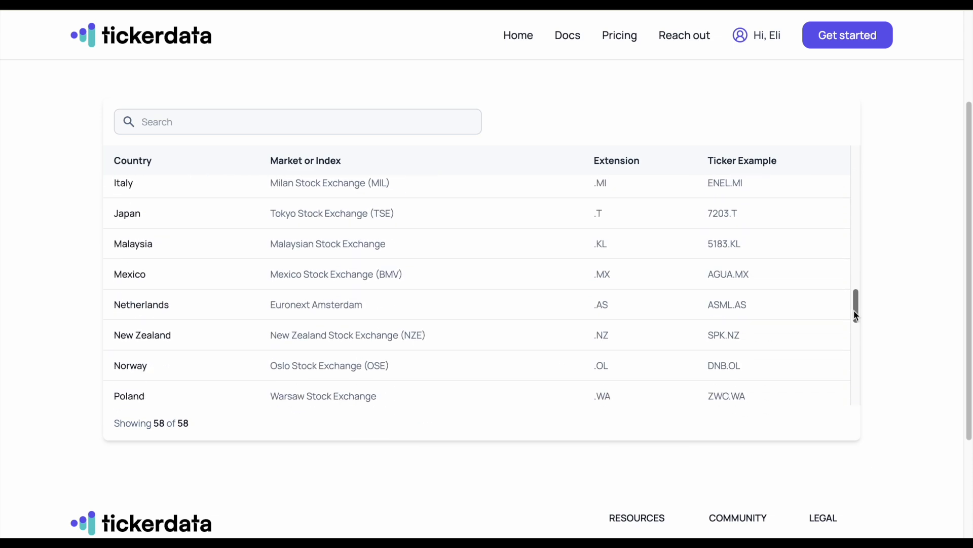